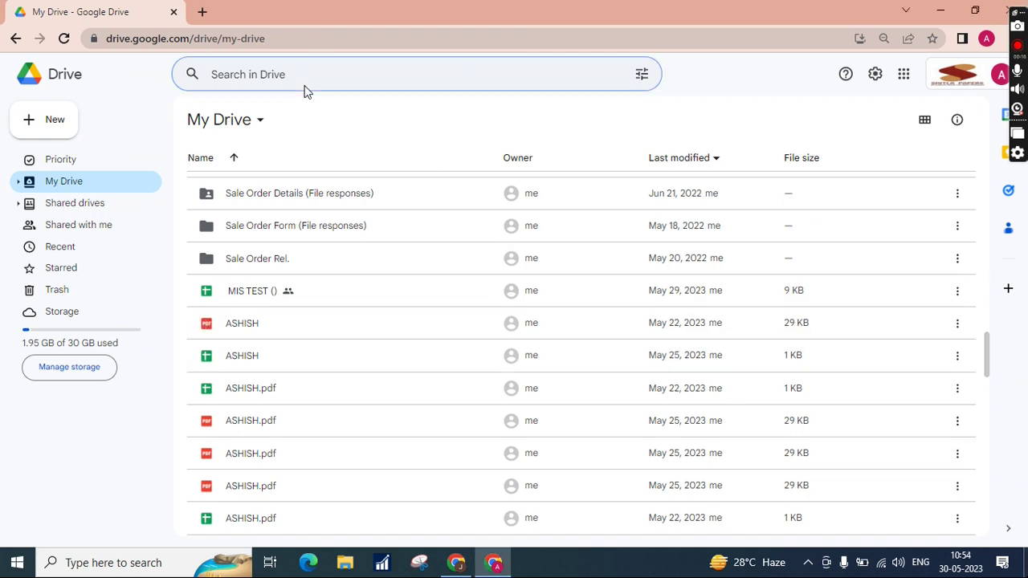
- Search Drive for "export" and open the Export Query'S Capture Sheet (V4) spreadsheet
left_click(269, 78)
type("export")
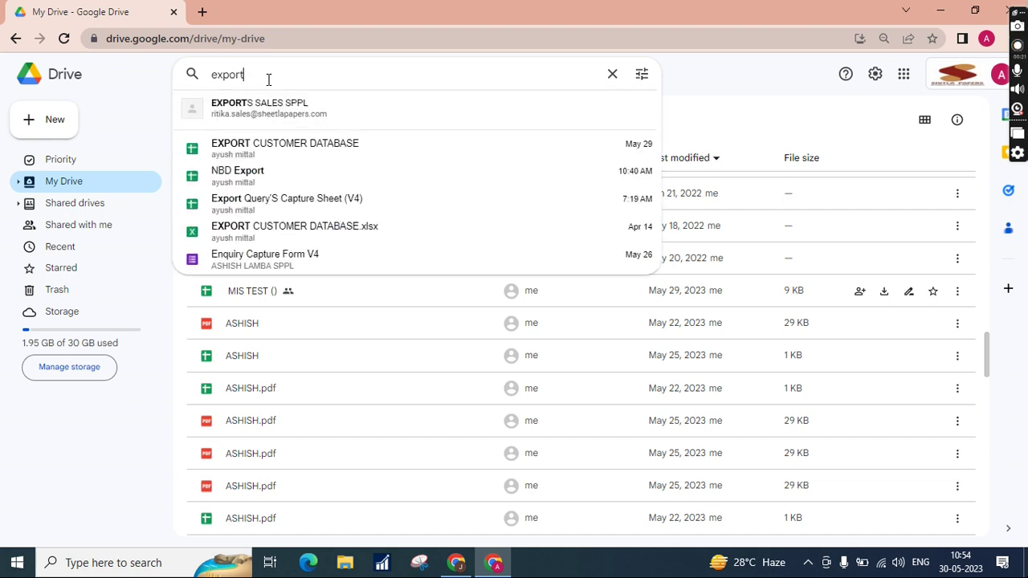
key("BackSpace")
key("Down")
key("Down")
key("Down")
key("Down")
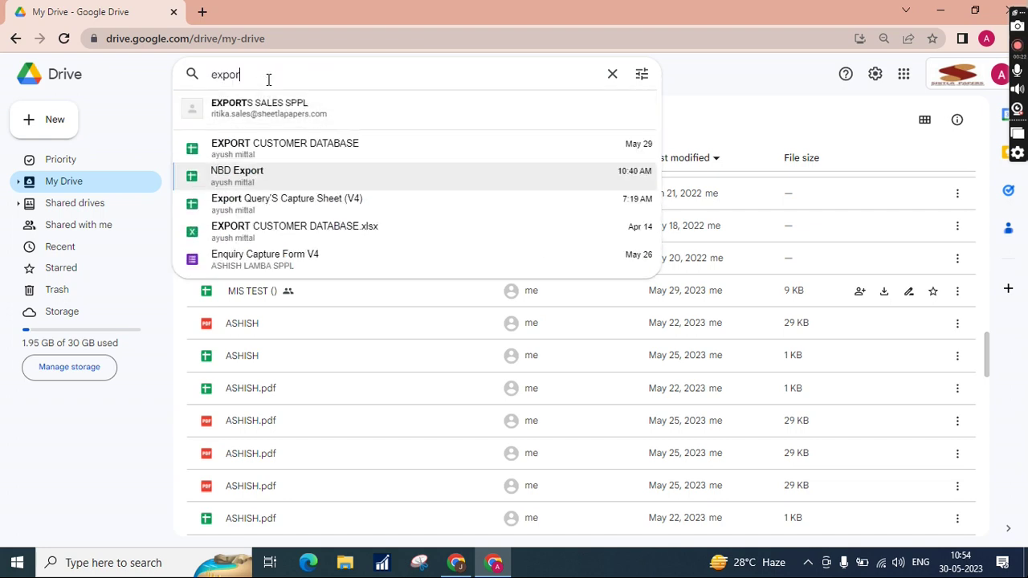
key("Return")
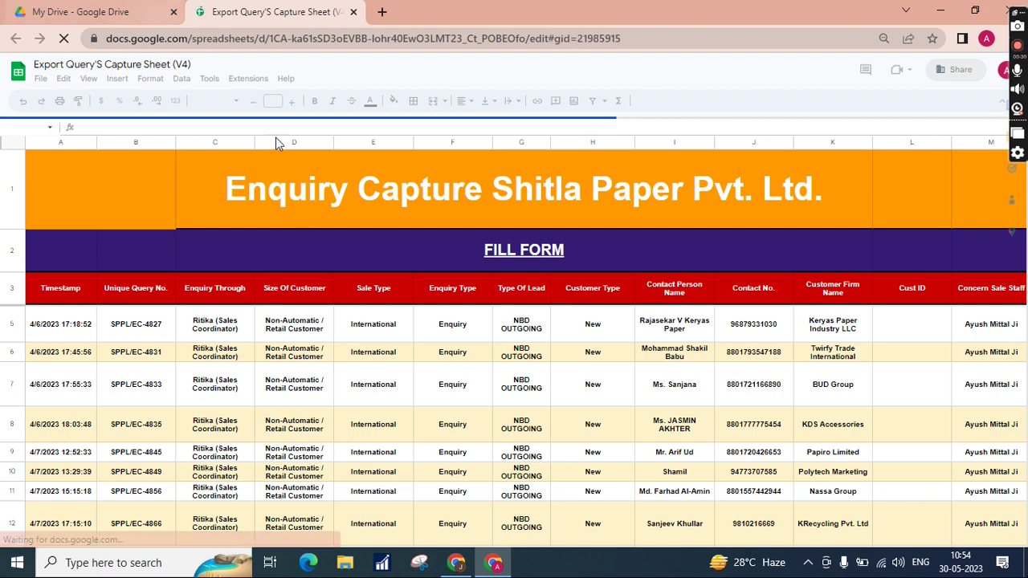
- Return to Drive, search for "domes" and open Domestic Enquiry Capture (V4) Kraft Paper,Absorbent Paper,WKL,Kraft board
left_click(89, 11)
left_click(261, 80)
left_click_drag(255, 74, 143, 85)
key("BackSpace")
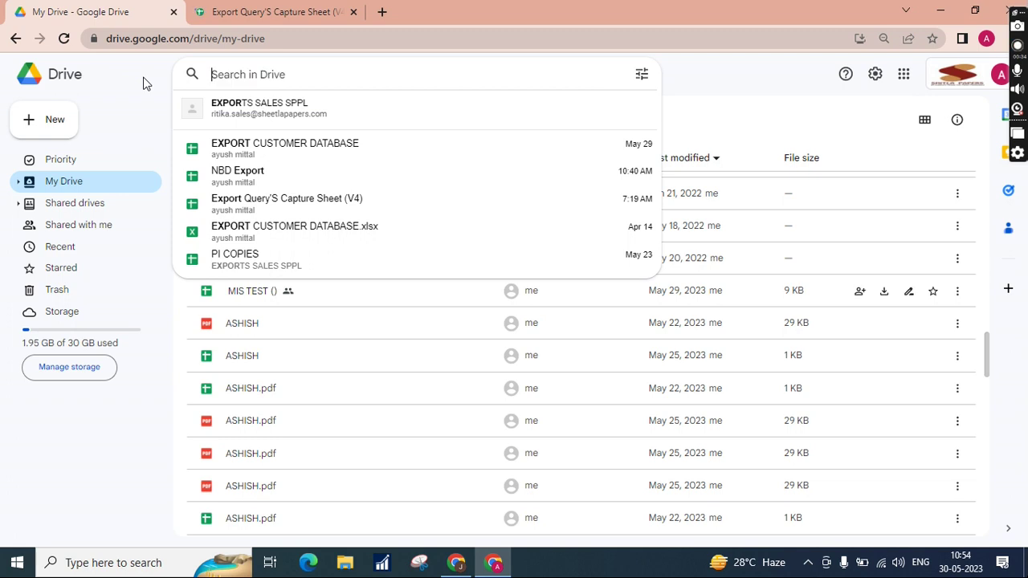
type("domes")
key("Down")
key("Down")
key("Down")
key("Return")
- From the same "domes" Drive search, open Domestic Enquiry Capture (V4) other than (Kraft Paper,Absorbent Paper,WKL,Kraft board)
left_click(148, 11)
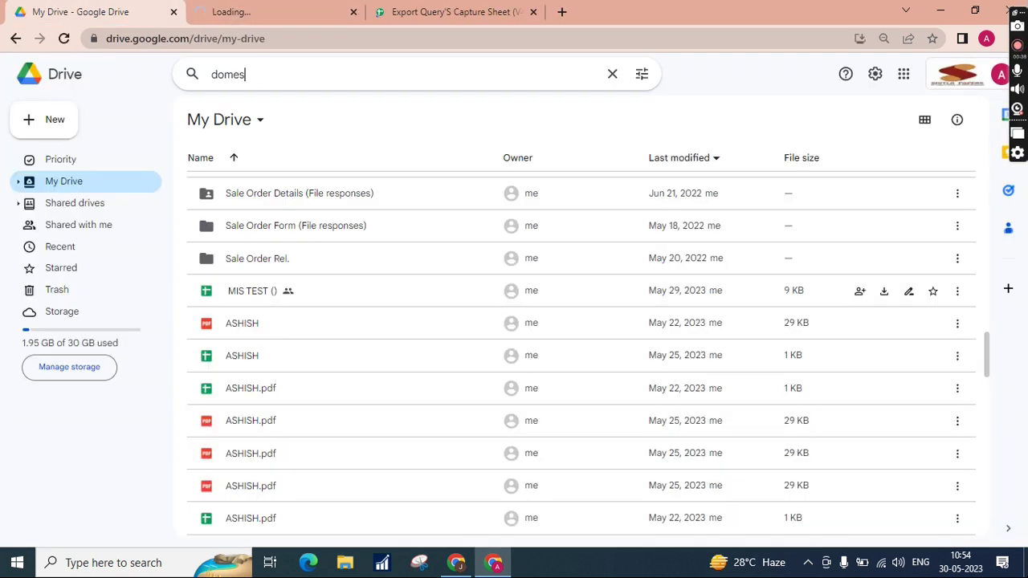
left_click(273, 71)
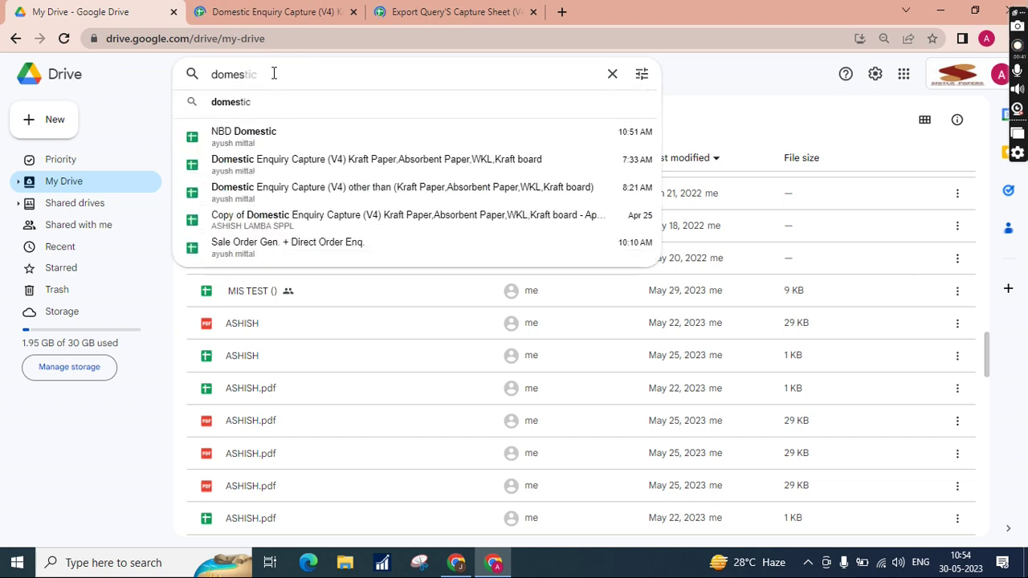
key("Down")
key("Down")
key("Down")
key("Down")
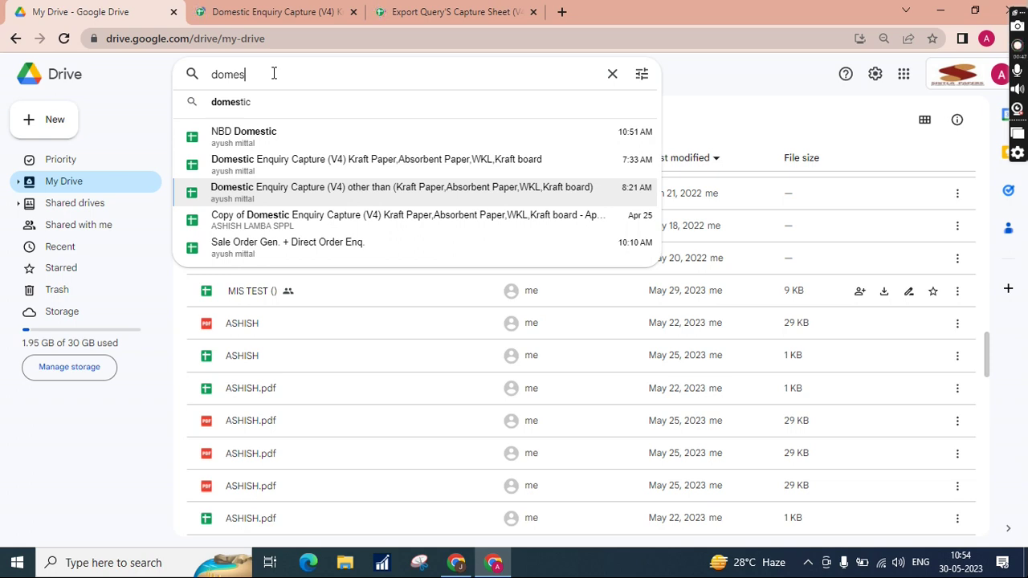
key("Return")
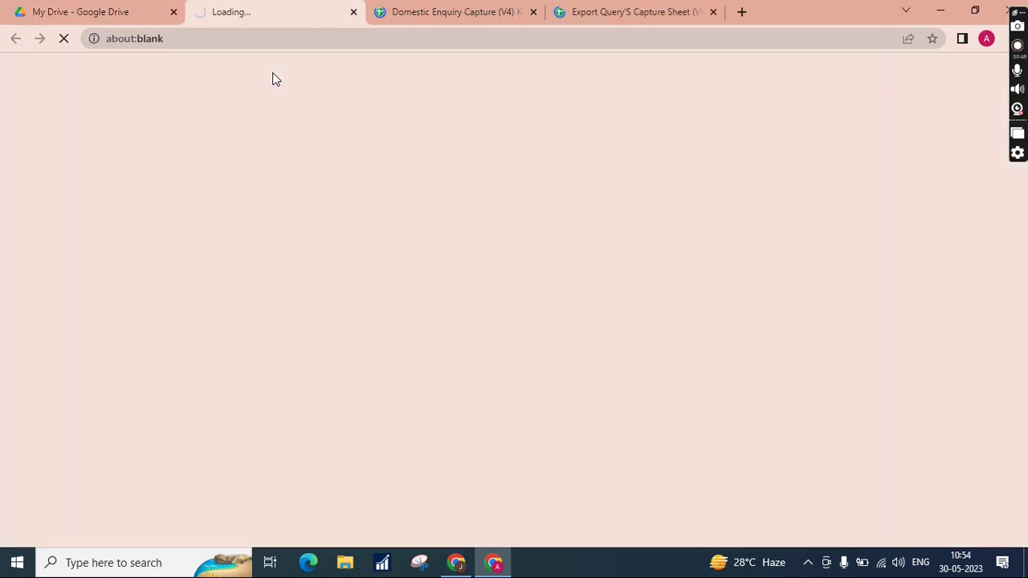
- View the opened domestic enquiry spreadsheets, then look over the first enquiries in the Export Query'S Capture Sheet
left_click(413, 3)
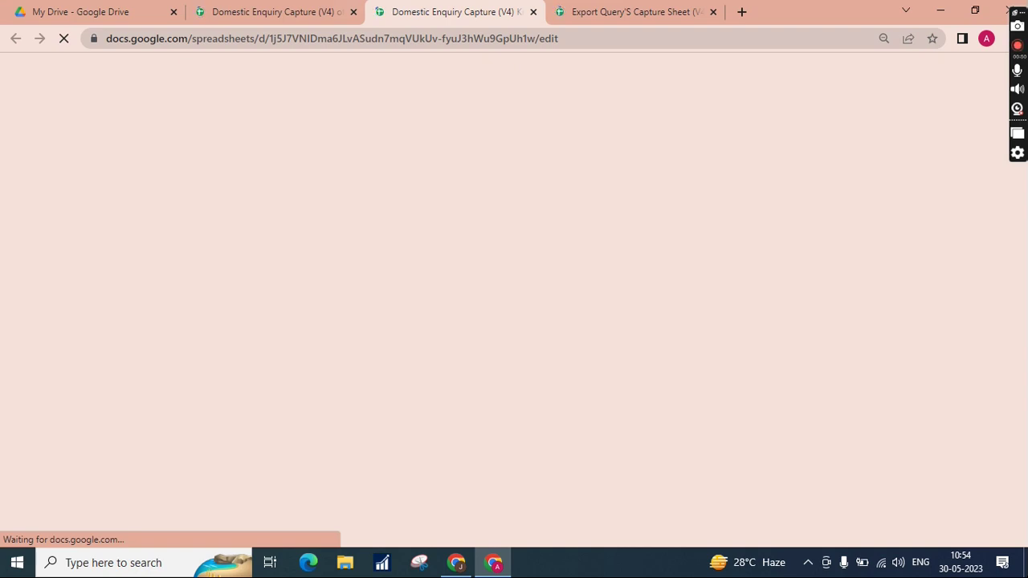
left_click(285, 5)
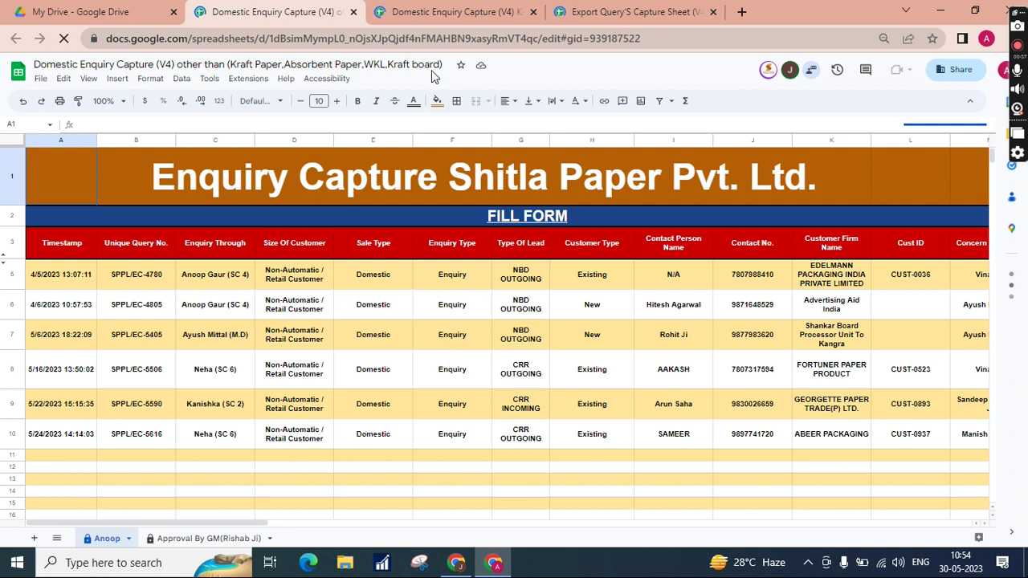
left_click(634, 11)
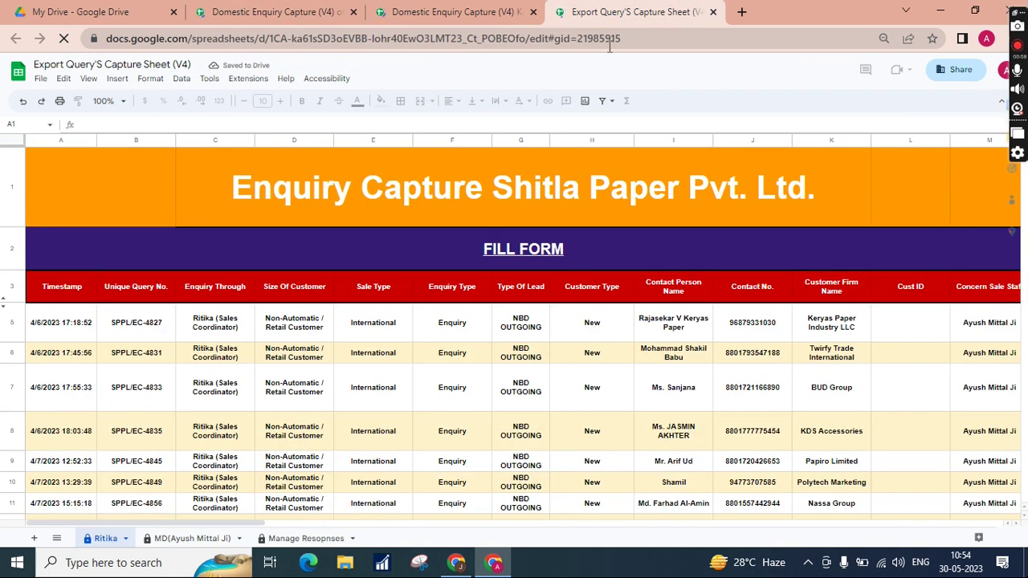
scroll(515, 350, "down", 2)
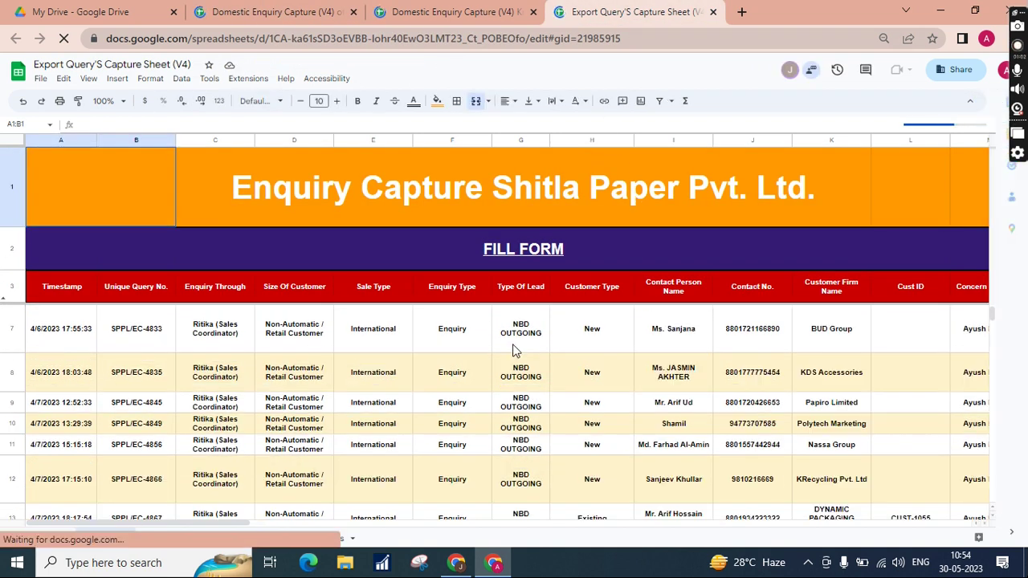
scroll(515, 351, "up", 2)
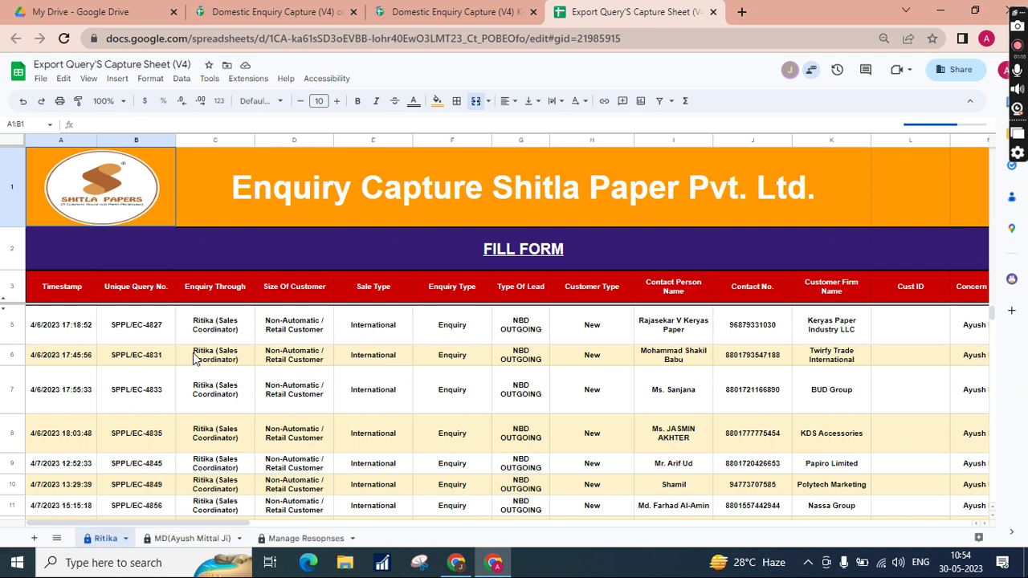
left_click(153, 329)
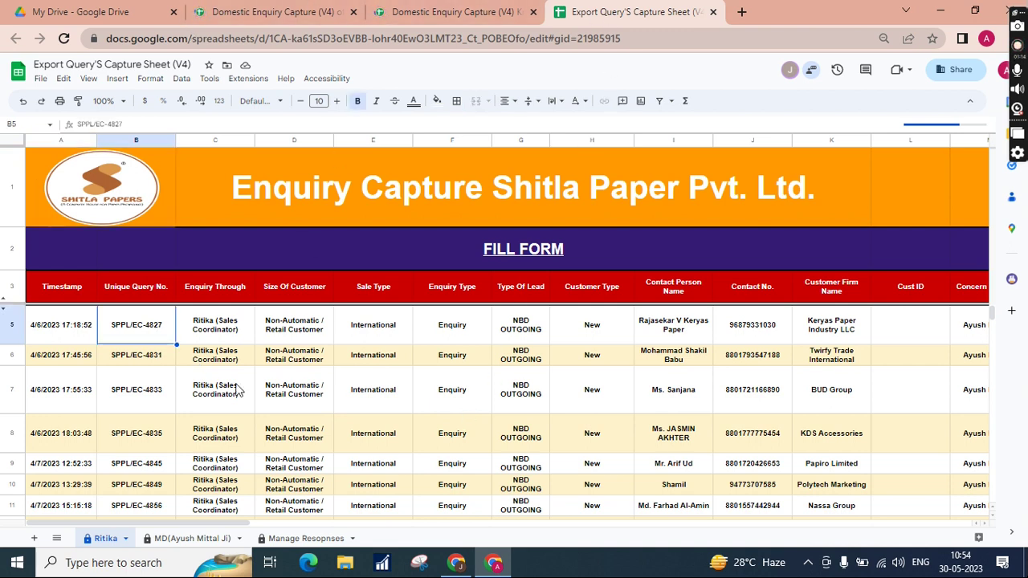
- Compare the Sale Type entries in the domestic kraft paper enquiry sheet with those in the export sheet
key("ctrl+shift+Tab")
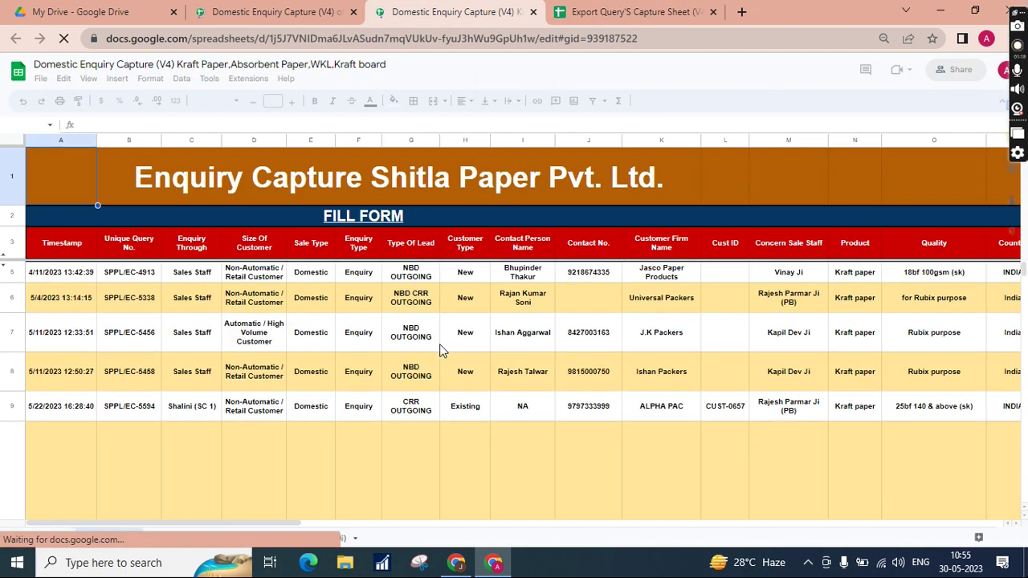
left_click(369, 299)
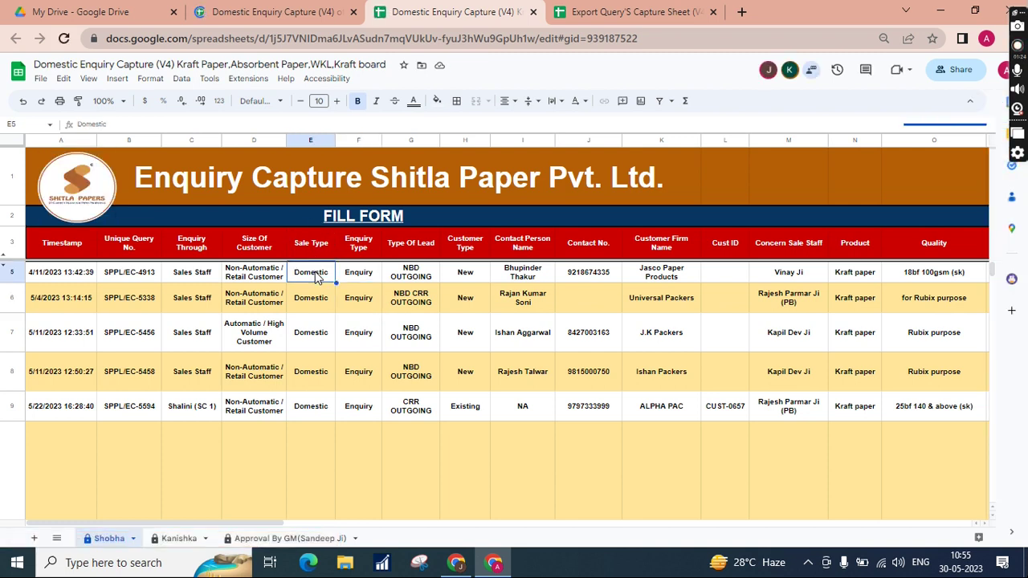
left_click(314, 305)
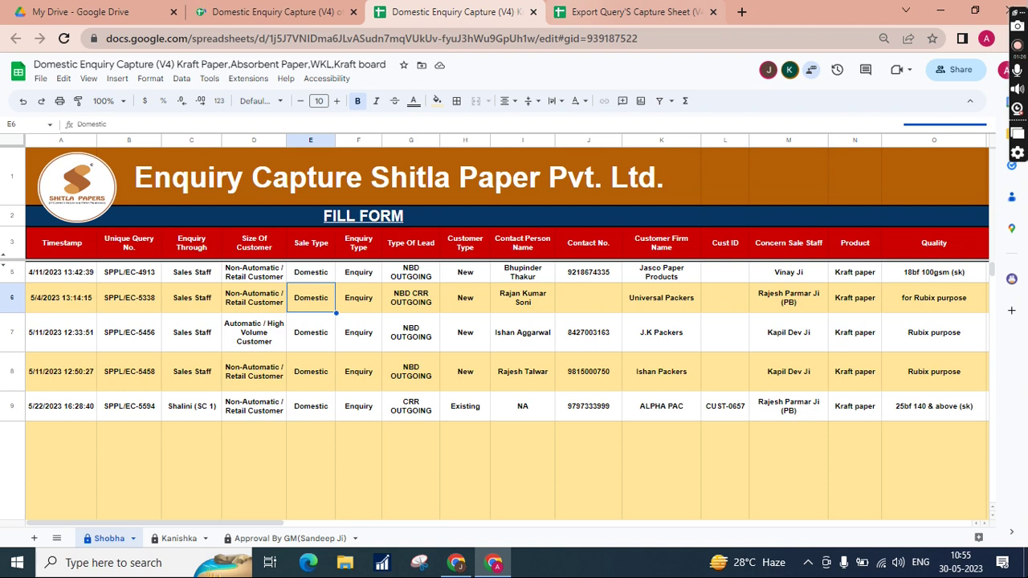
key("ctrl+Tab")
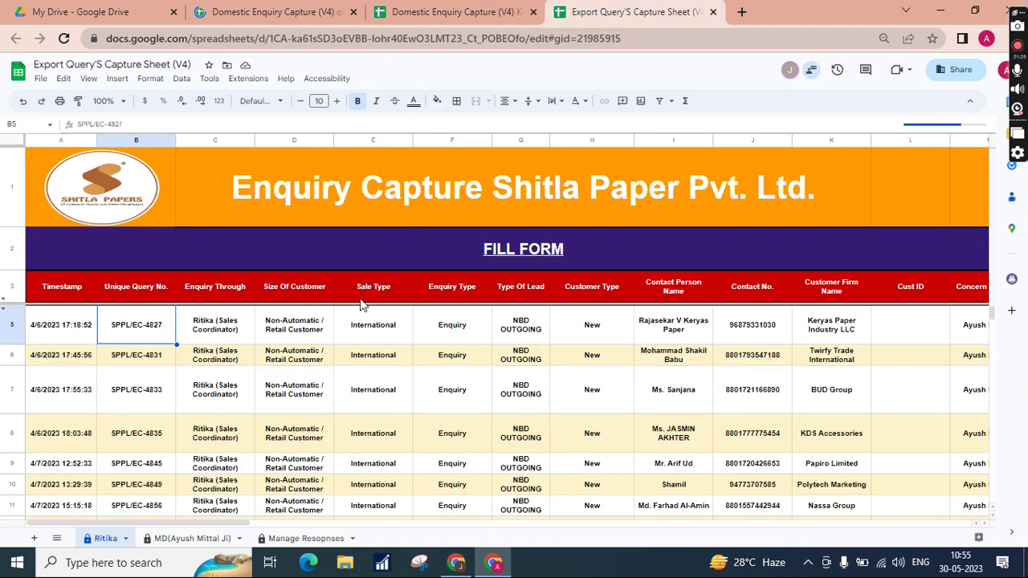
left_click(426, 10)
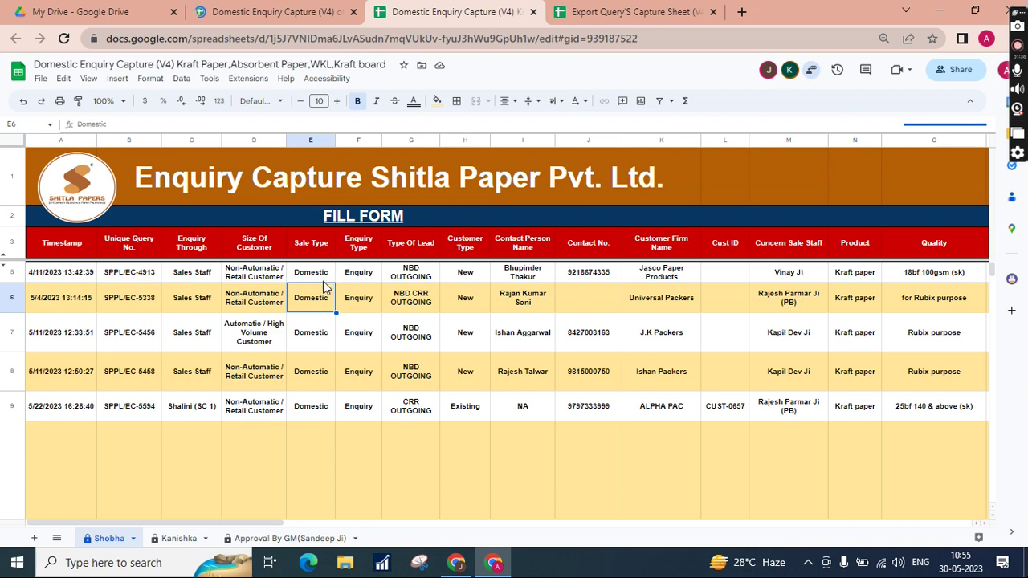
- In the export sheet, walk through the row 12 enquiry column by column, from Timestamp to Security Check Lesser or Higher
left_click(634, 11)
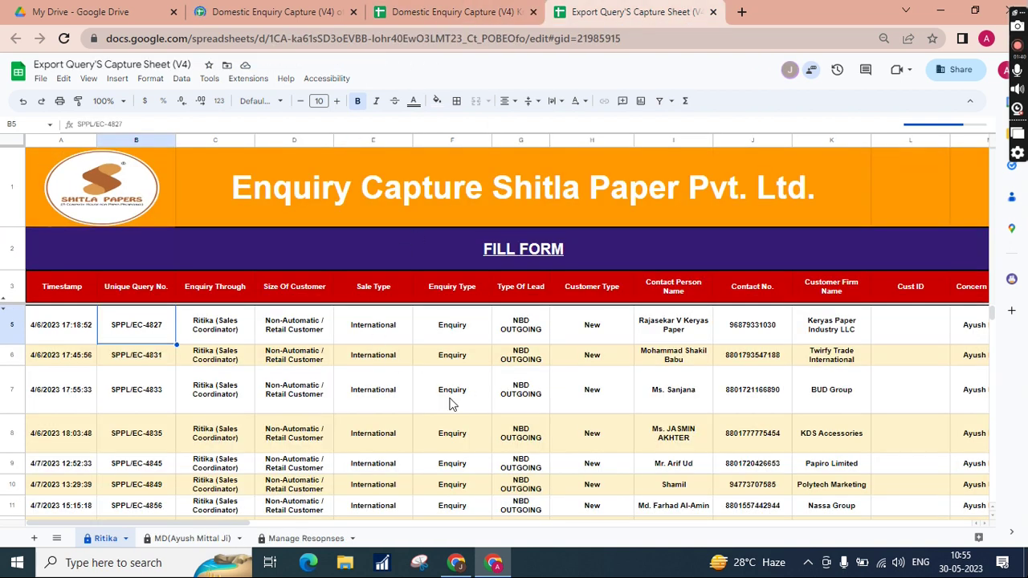
scroll(450, 404, "down", 3)
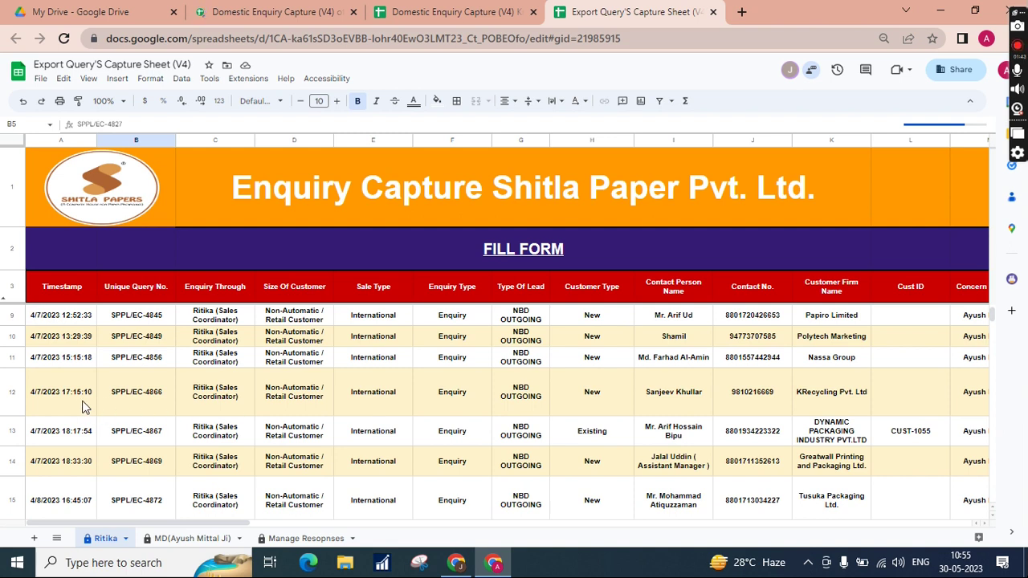
left_click(85, 407)
key("Right")
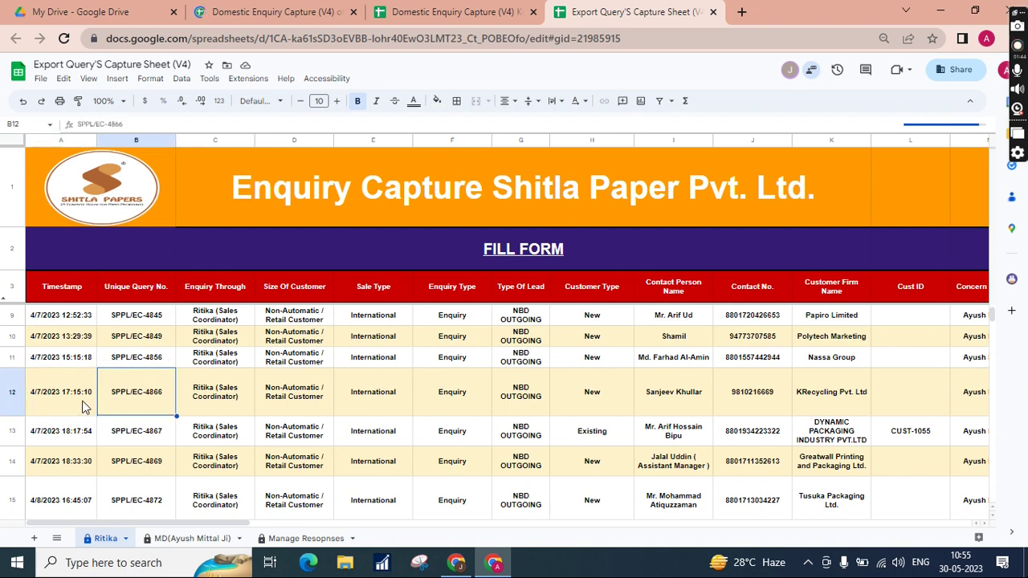
key("Right")
key("Right")
key("Right")
key("Right")
key("Right")
key("Right")
key("Right")
key("Right")
key("Right")
key("Right")
key("Right")
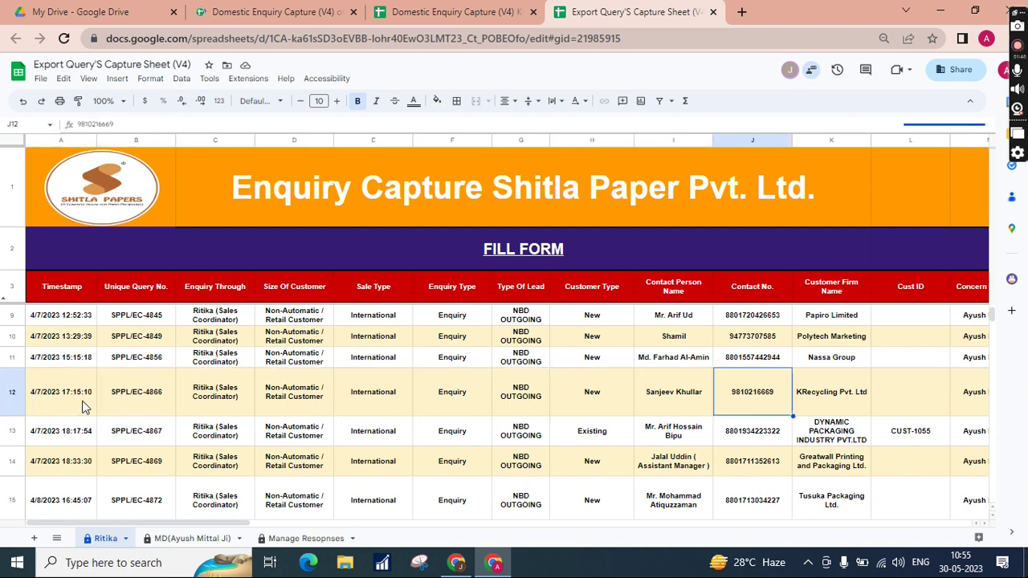
key("Right")
key("Right")
key("Right")
key("Right")
key("Right")
key("Right")
key("Right")
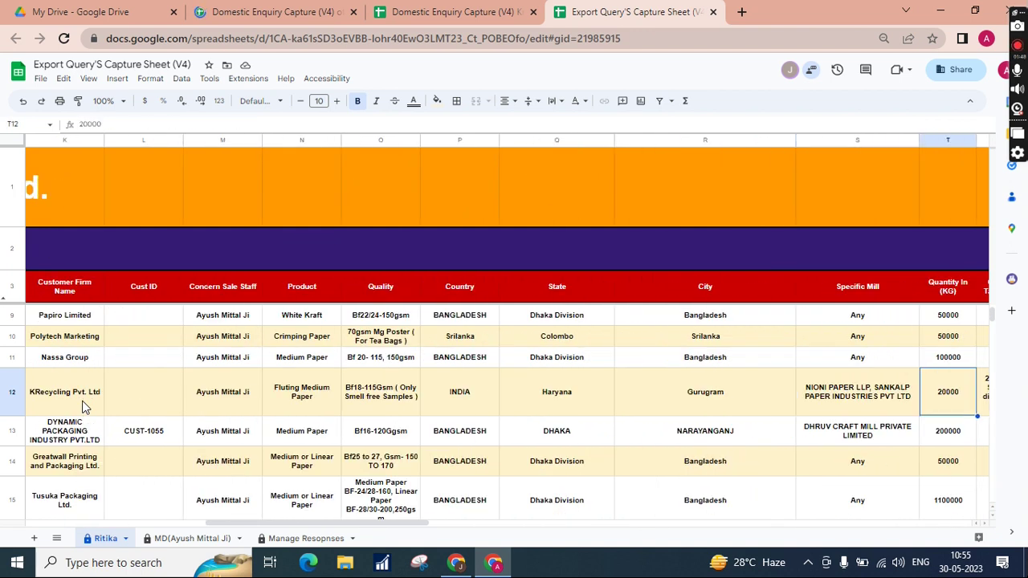
key("Right")
key("Right")
key("Right")
key("Right")
key("Right")
key("Right")
key("Right")
key("Right")
key("Right")
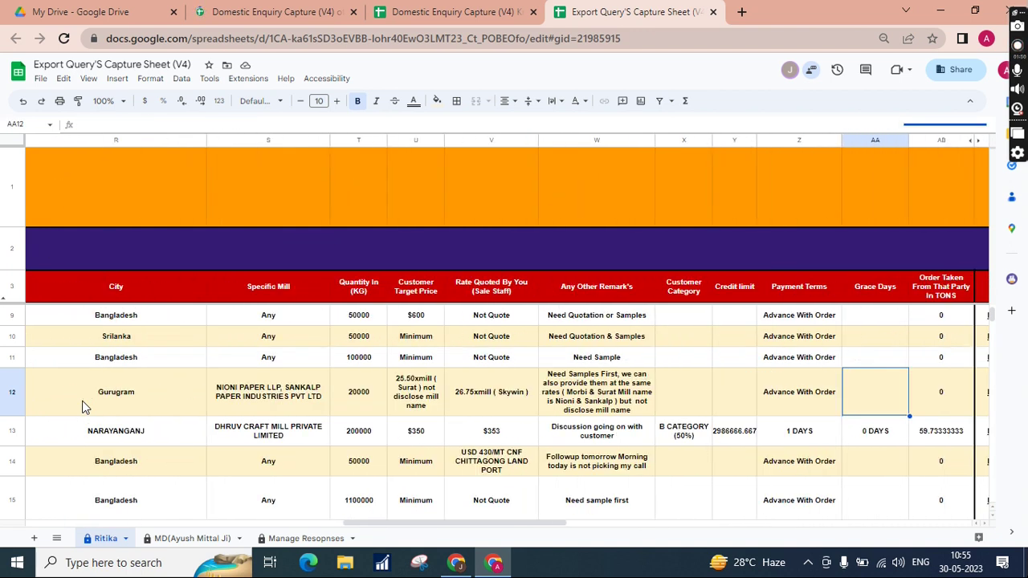
key("Right")
key("Right")
key("Right")
key("Right")
key("Right")
key("Right")
key("Right")
key("Right")
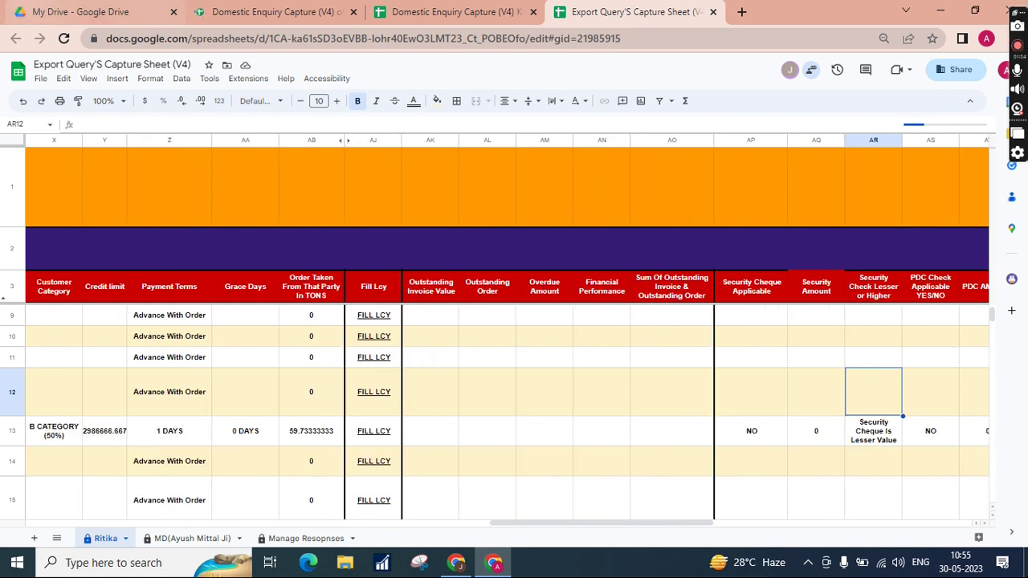
- Examine the Product column entries in the domestic kraft paper enquiry sheet
left_click(434, 12)
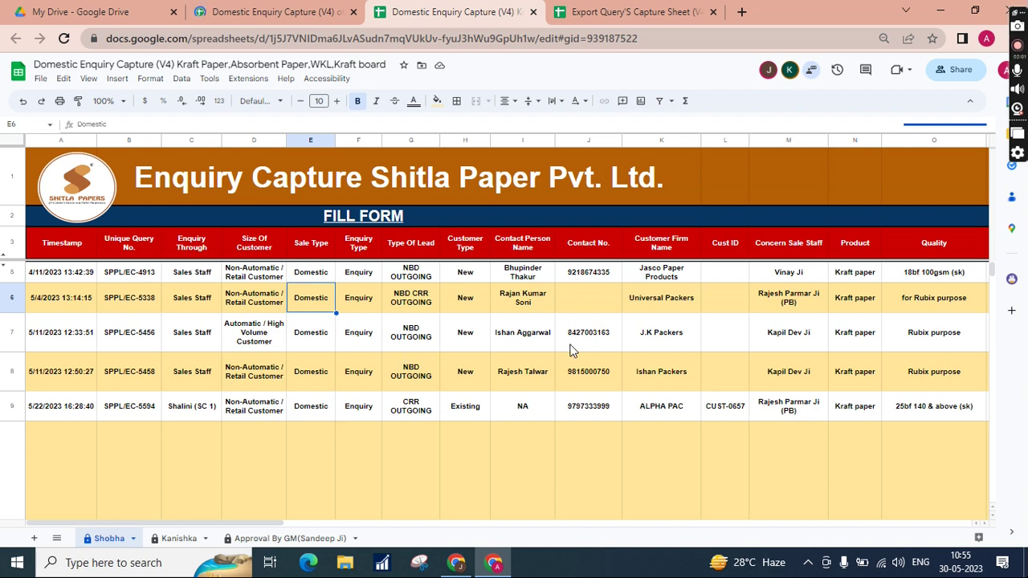
scroll(574, 345, "right", 2)
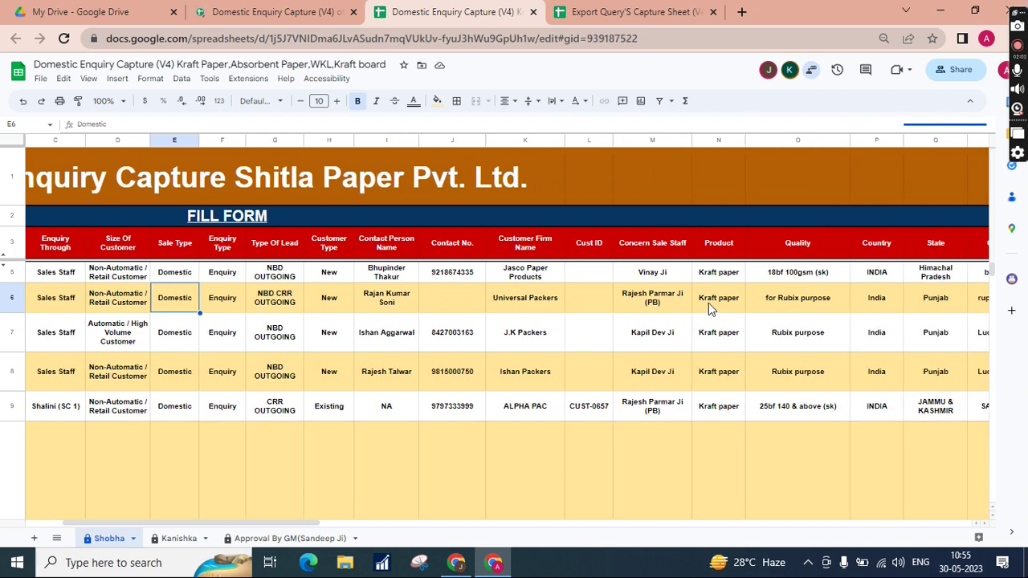
left_click(711, 309)
left_click(723, 276)
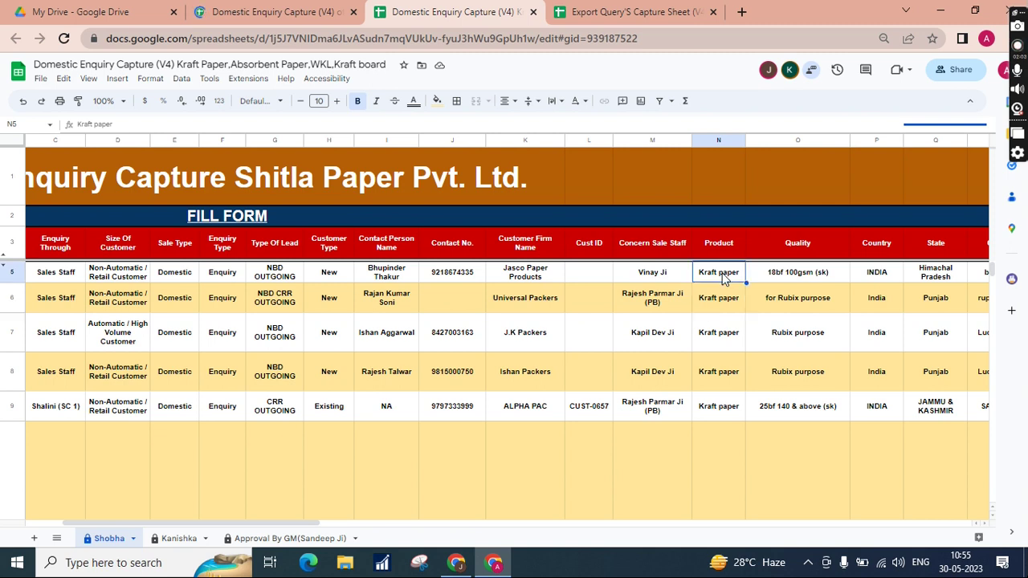
left_click(720, 367)
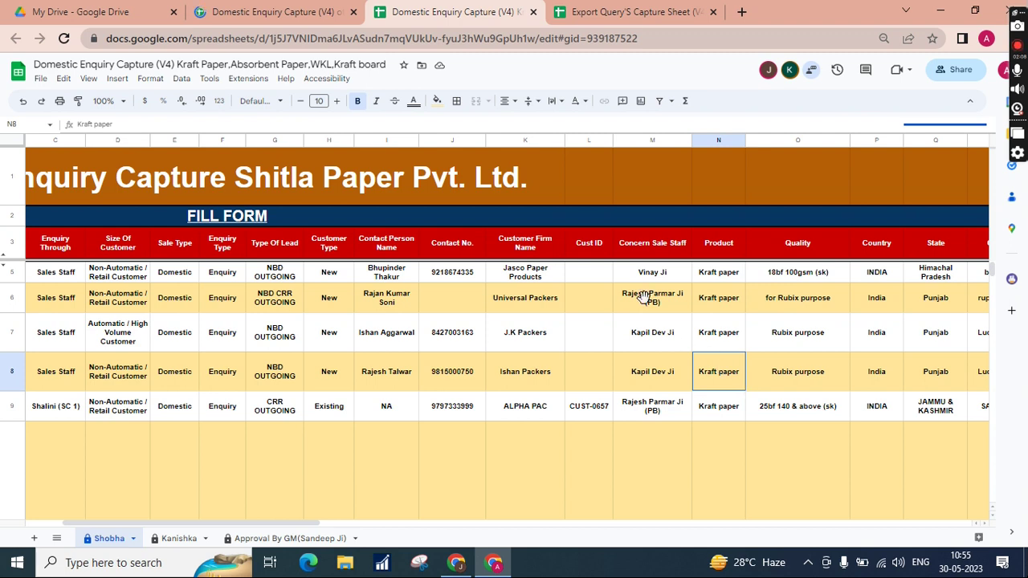
- Examine the Product column entries from row 5 to row 9 in the domestic "other than" kraft paper enquiry sheet
key("ctrl+shift+Tab")
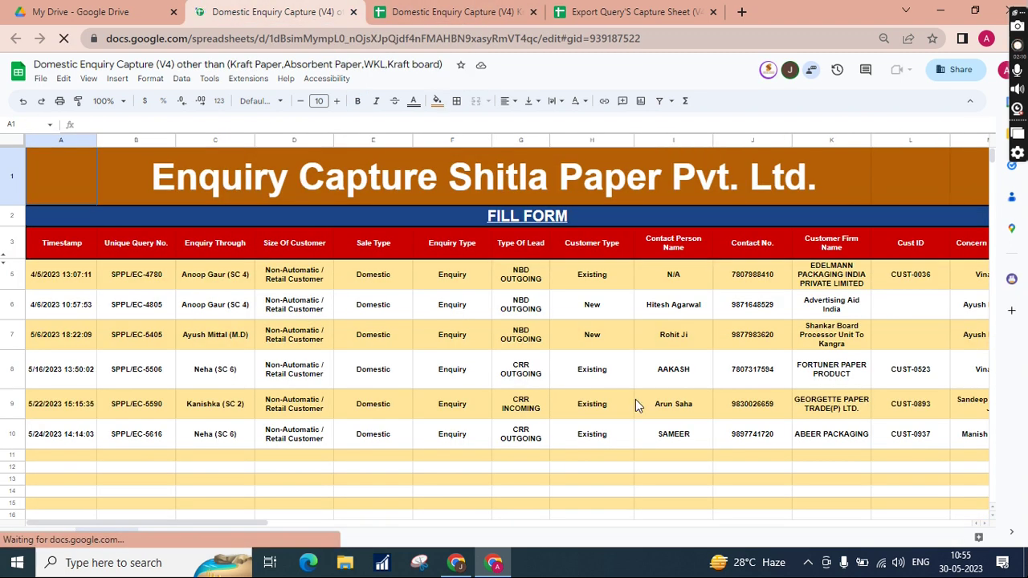
scroll(699, 300, "right", 5)
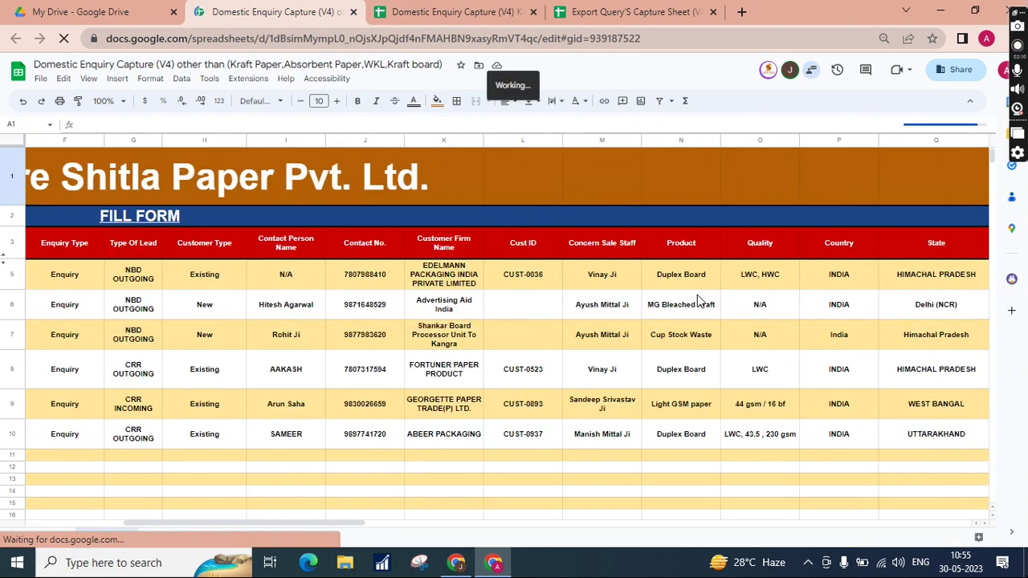
left_click(681, 287)
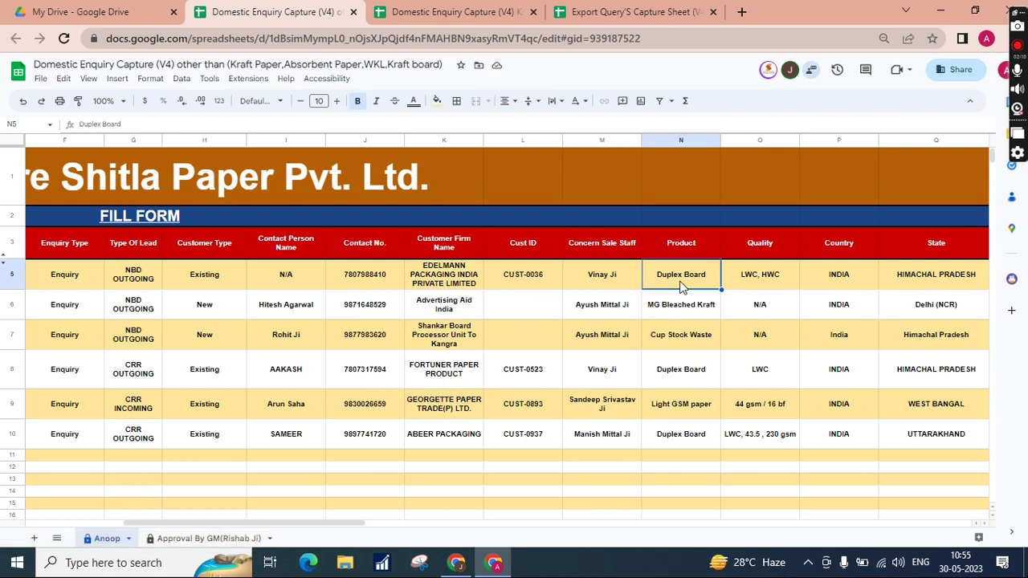
key("Down")
key("Down")
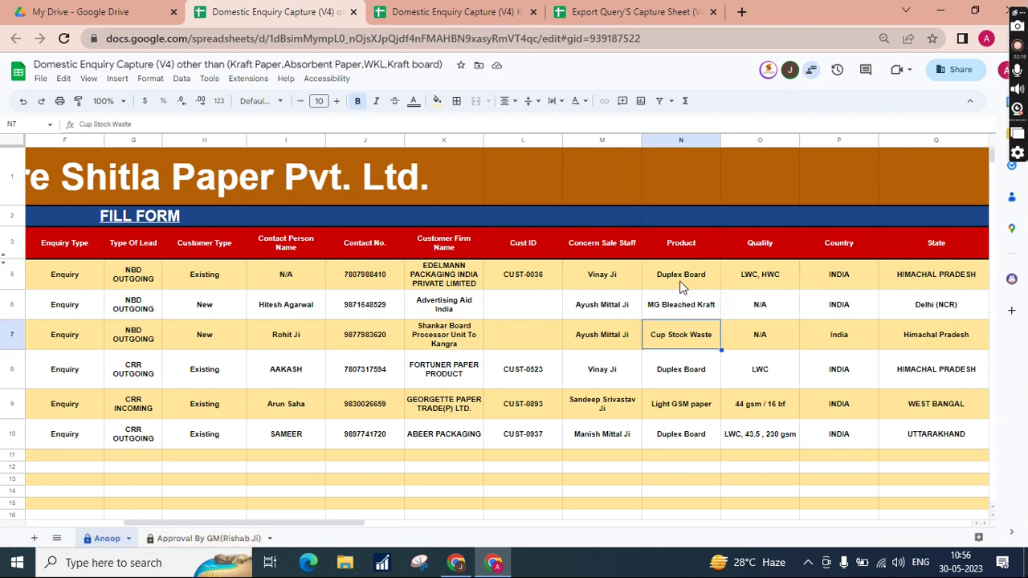
left_click(690, 409)
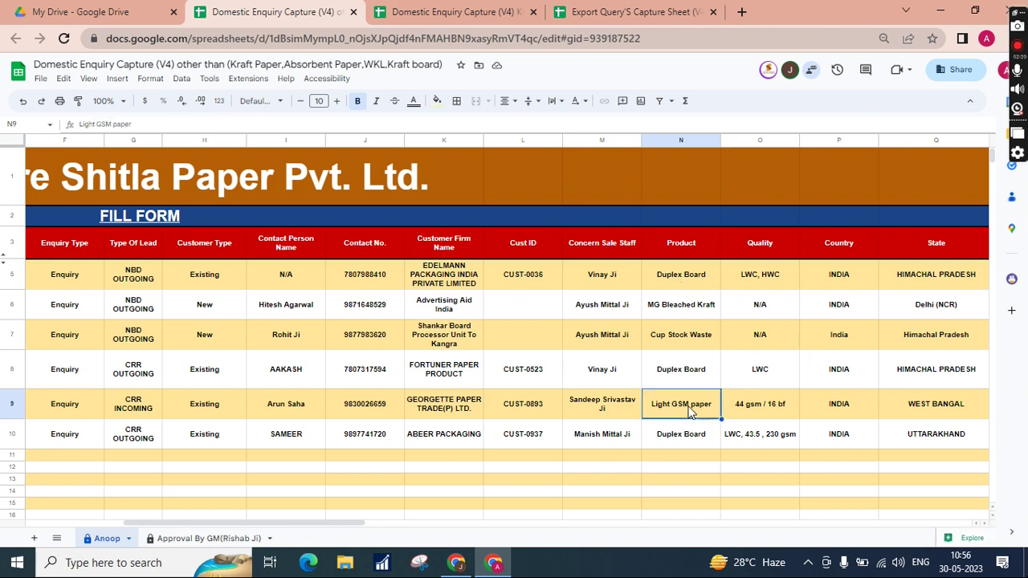
- Compare the domestic "other than" kraft paper enquiry sheet with the domestic kraft paper enquiry sheet
scroll(690, 411, "left", 2)
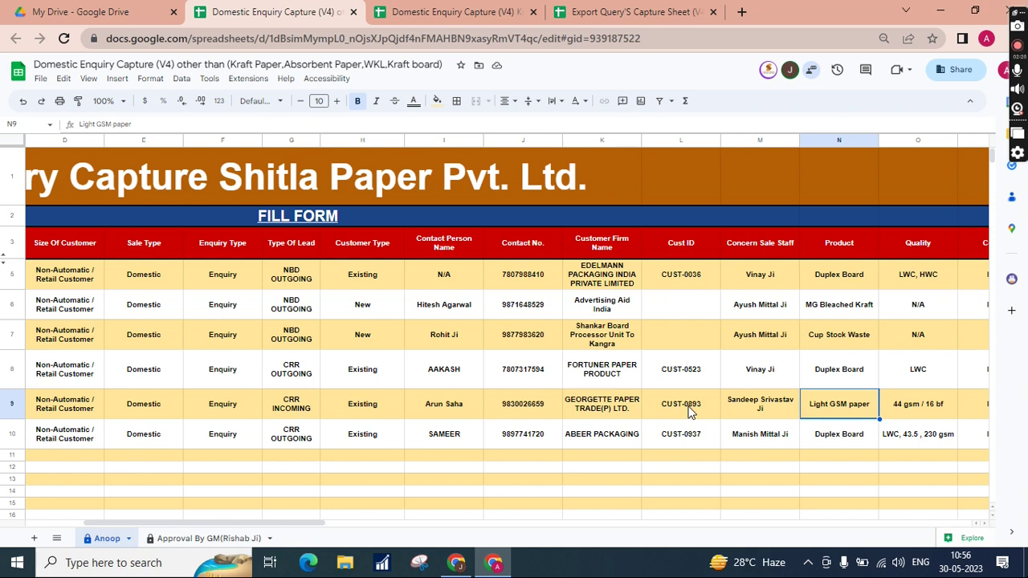
left_click(438, 15)
left_click(562, 333)
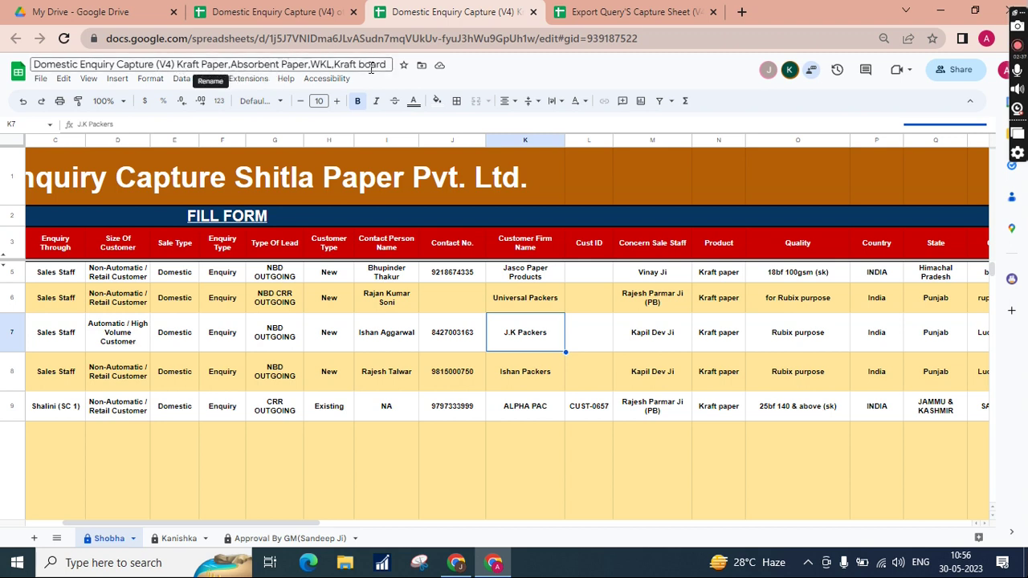
left_click(262, 9)
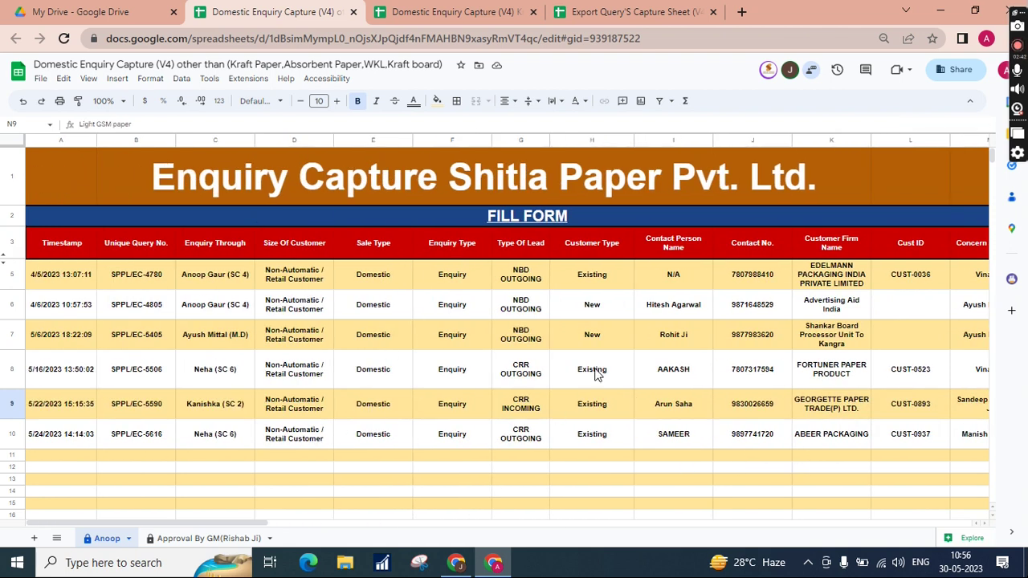
scroll(597, 374, "right", 3)
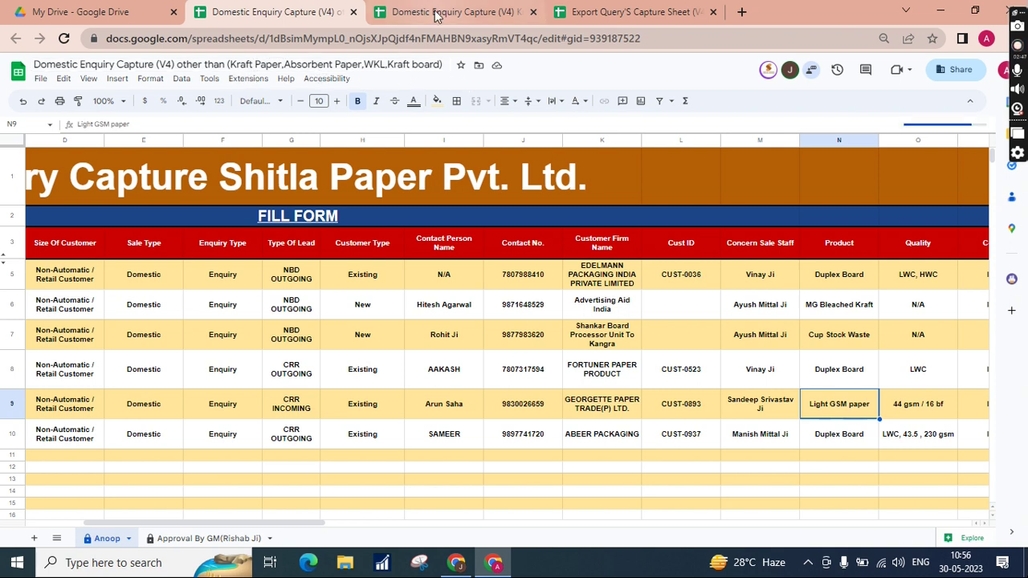
scroll(500, 387, "right", 4)
scroll(500, 387, "left", 5)
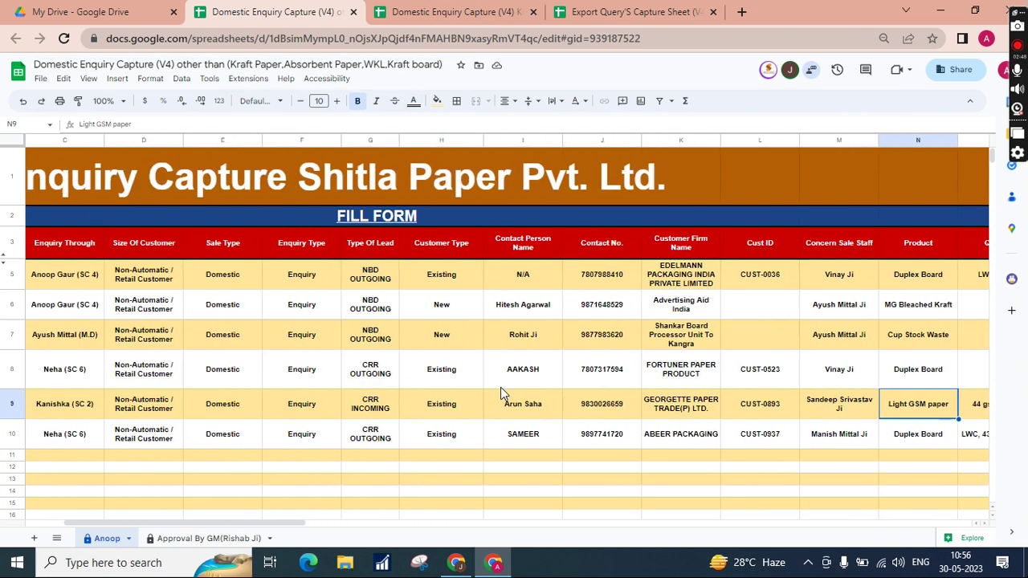
- Examine the Product column entries in the export enquiry sheet from the first enquiry down to row 14
left_click(586, 12)
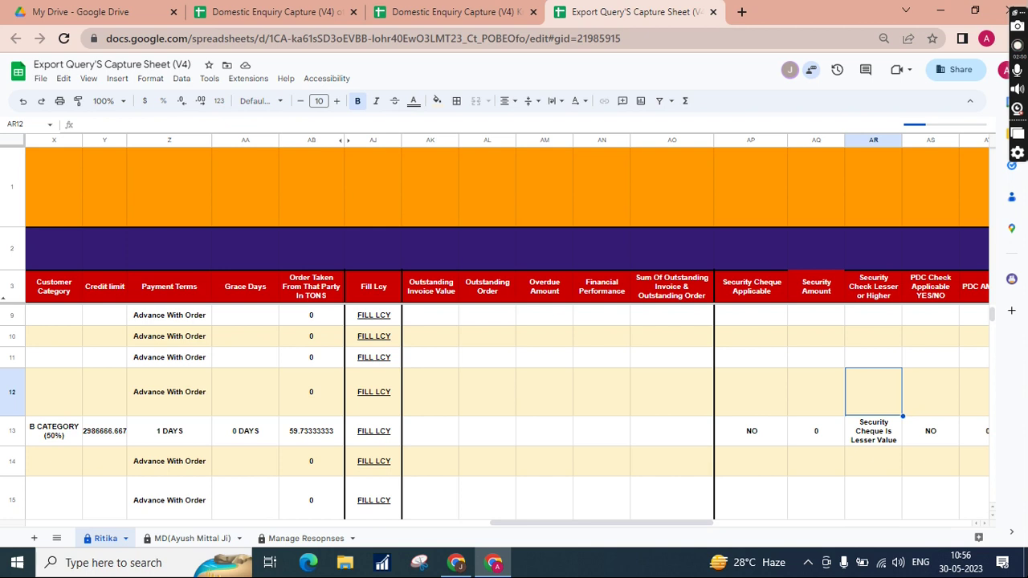
left_click(480, 338)
scroll(480, 338, "left", 10)
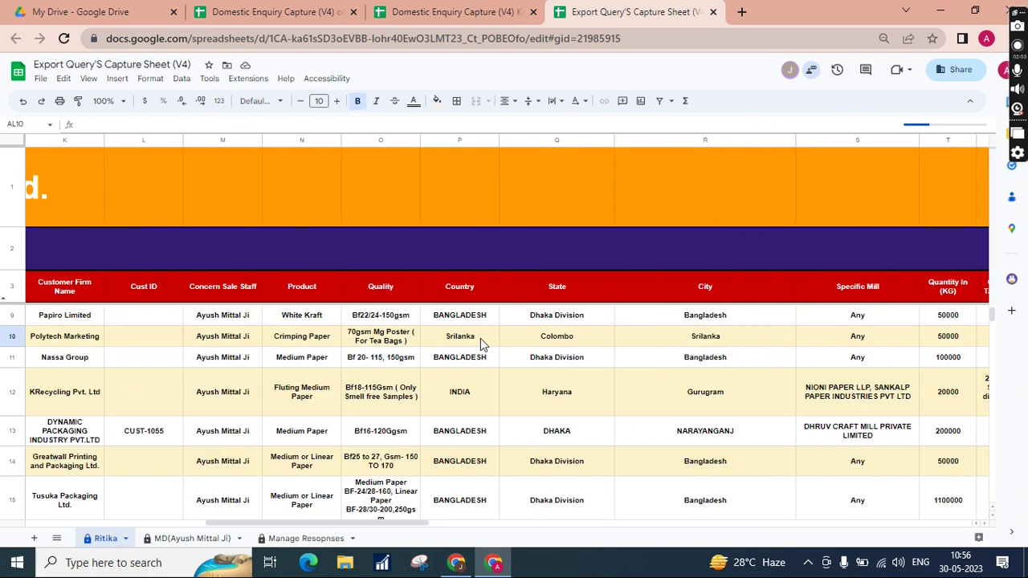
scroll(481, 338, "right", 2)
scroll(306, 324, "left", 3)
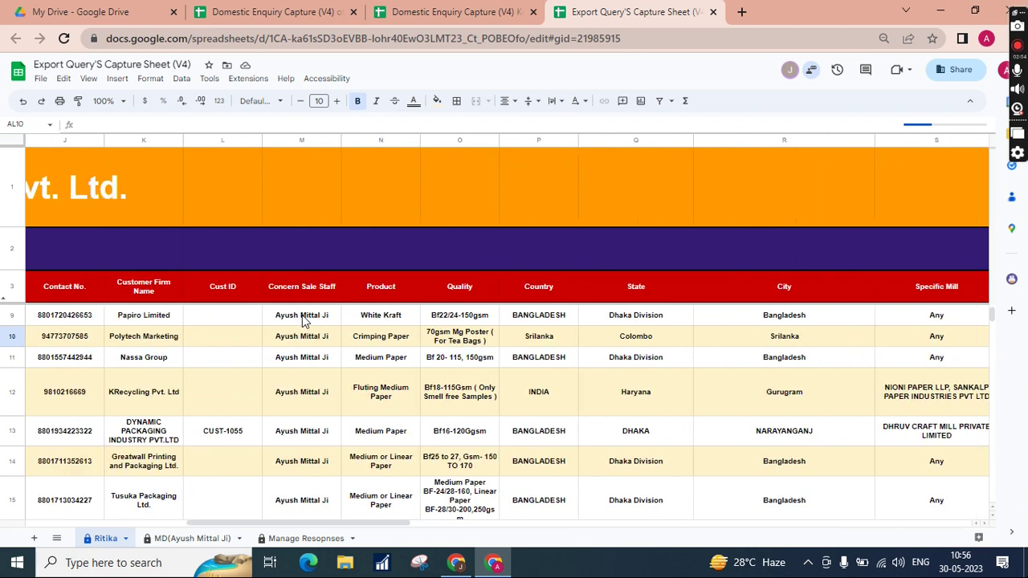
left_click(393, 320)
key("Up")
key("Down")
key("Up")
key("ctrl+Up")
key("ctrl+Up")
key("Down")
key("Down")
key("Down")
key("Down")
key("Down")
key("Down")
key("Down")
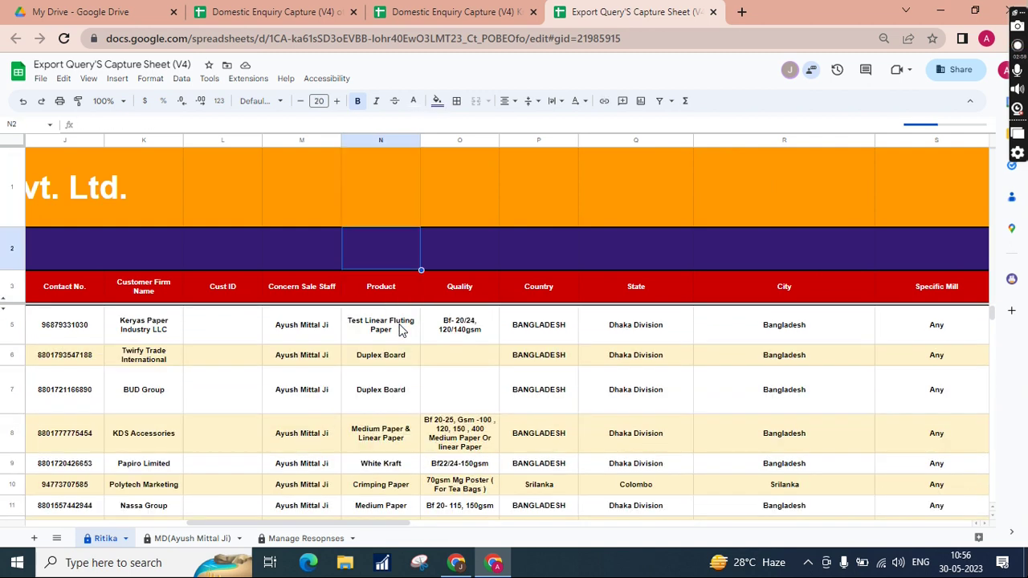
key("Down")
key("Down")
key("Down")
key("Down")
key("Down")
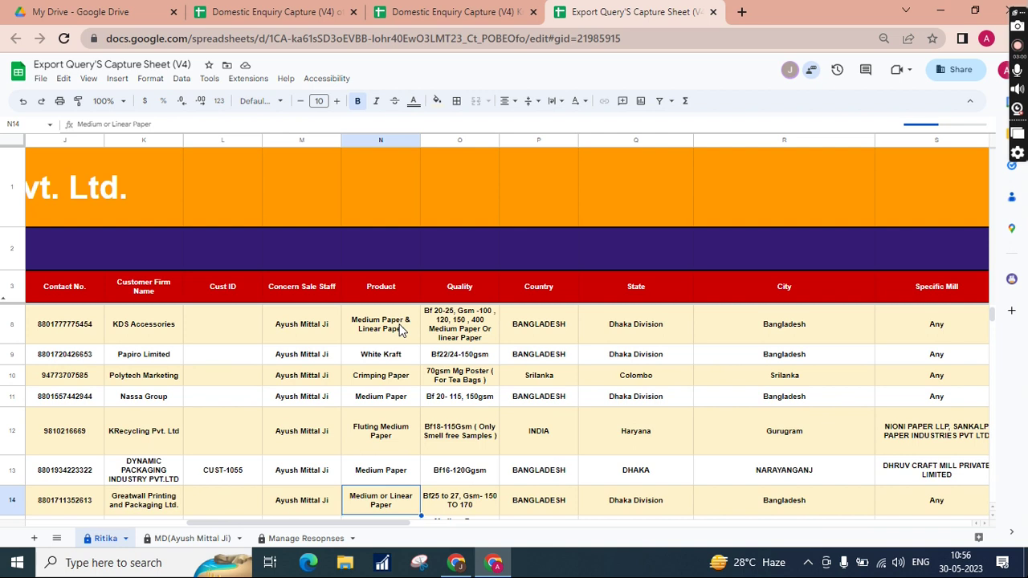
- Check the Sale Type entries in the export enquiry sheet around rows 8 to 15
scroll(402, 329, "left", 10)
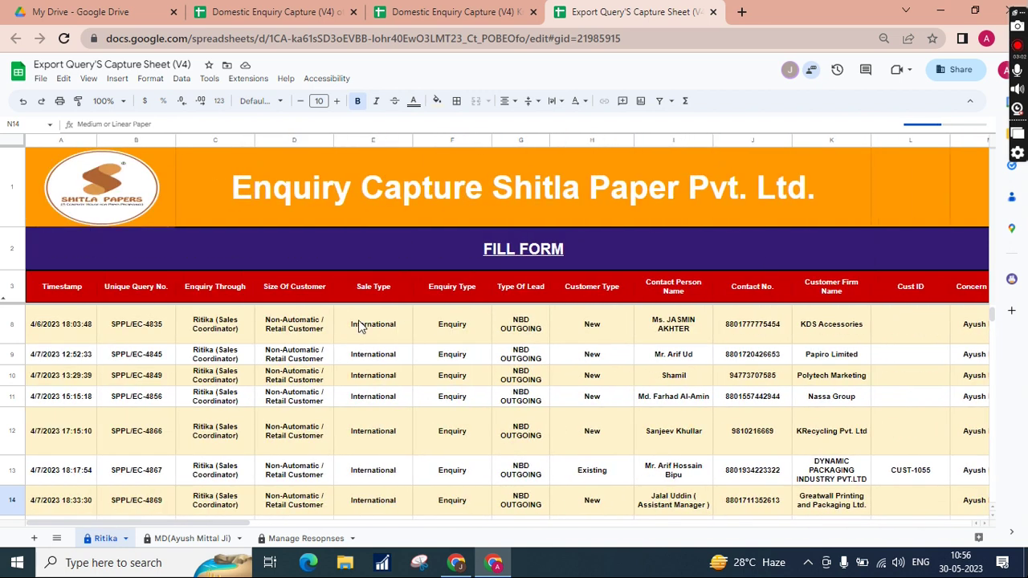
left_click(359, 325)
scroll(359, 325, "down", 2)
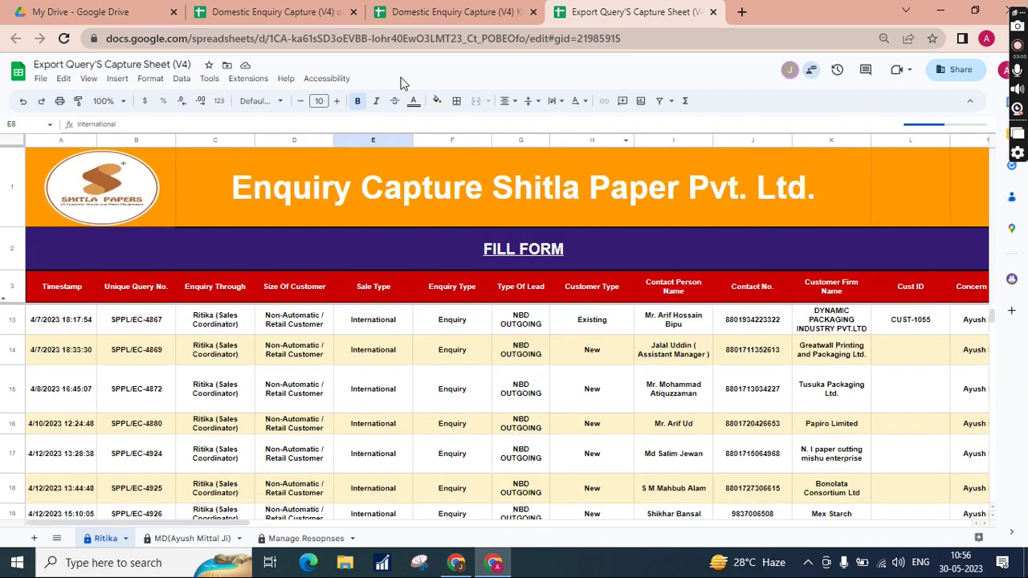
left_click(411, 388)
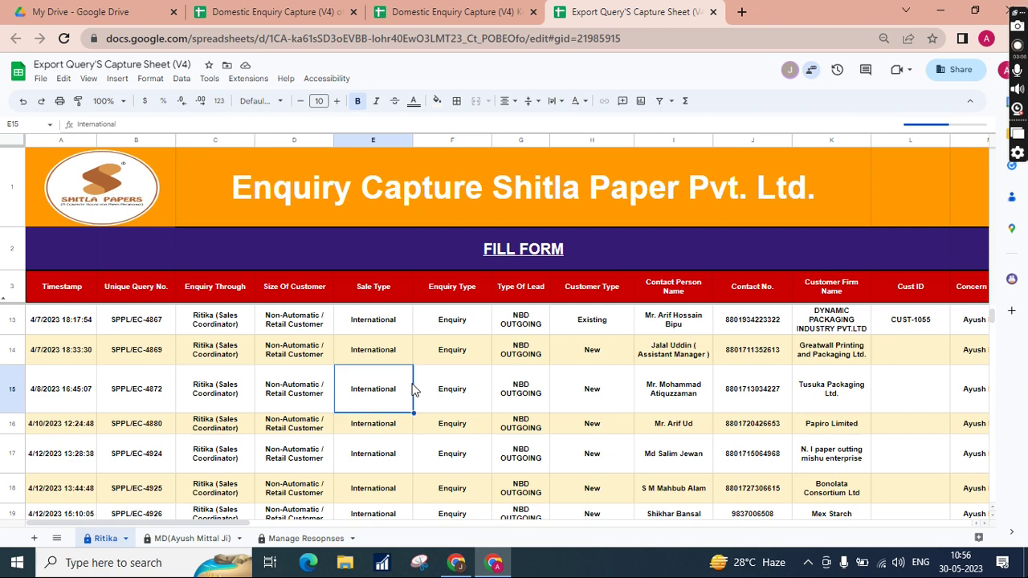
- Open the MD's sheet in the export spreadsheet and look over its enquiries
scroll(411, 389, "right", 2)
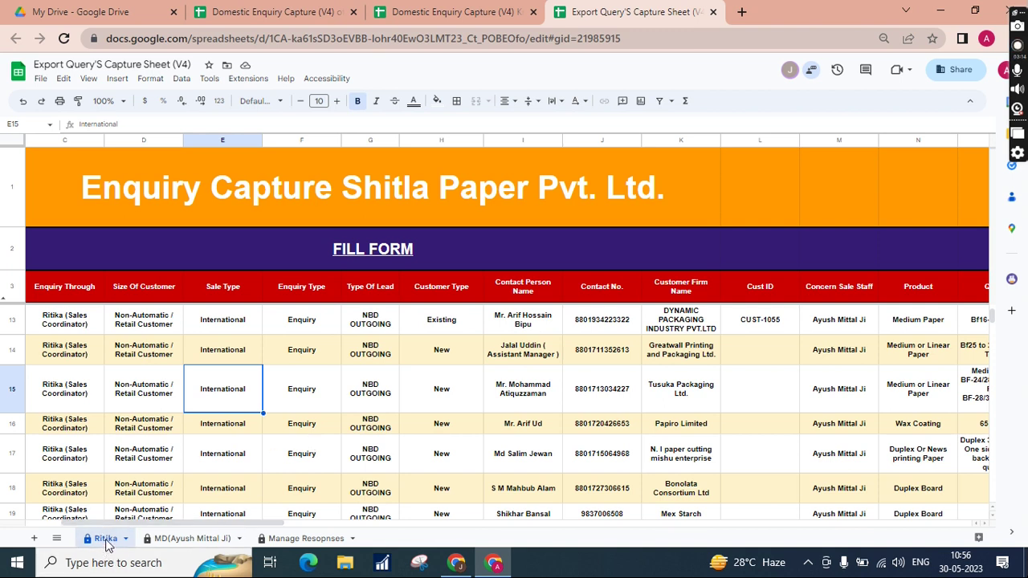
left_click(194, 545)
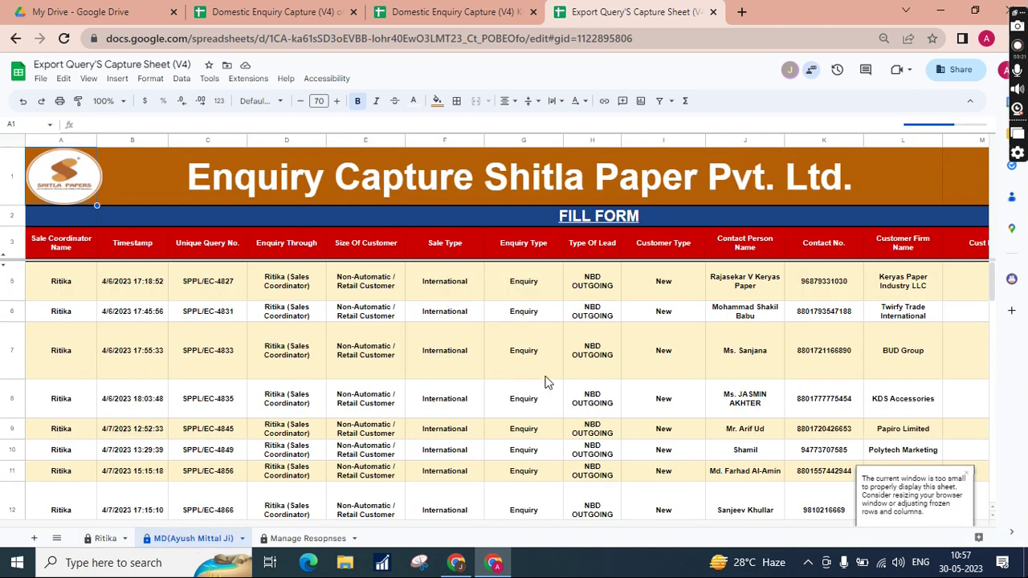
left_click(739, 399)
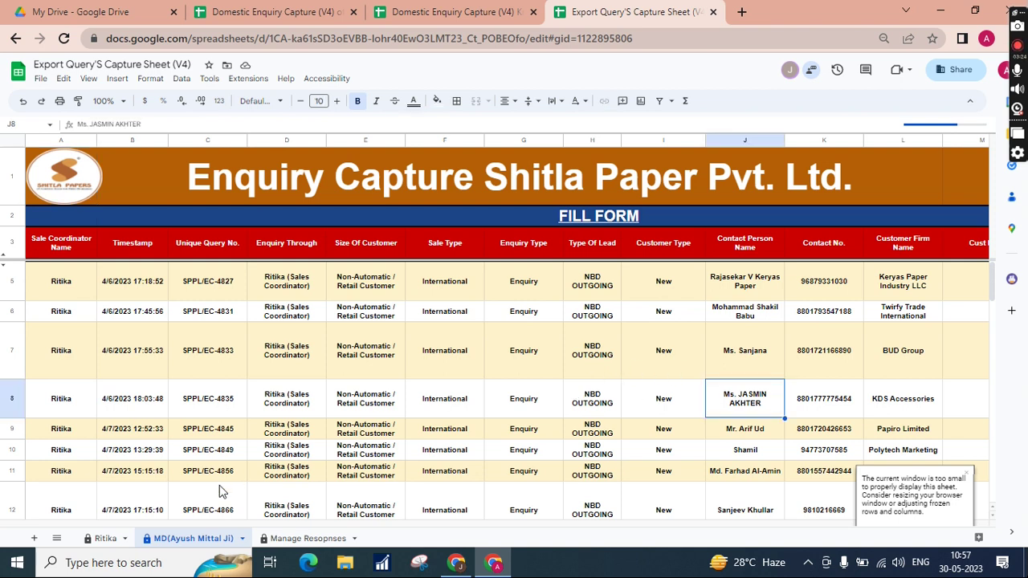
- Review the two sales coordinators' sheets in the domestic kraft paper spreadsheet, viewing the second one through to its security cheque columns
left_click(450, 12)
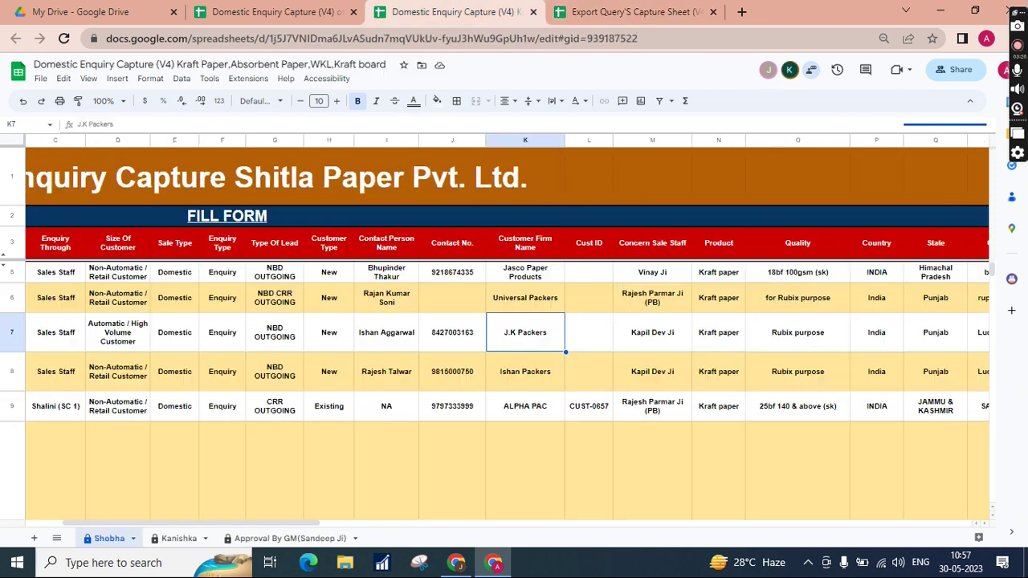
left_click(111, 446)
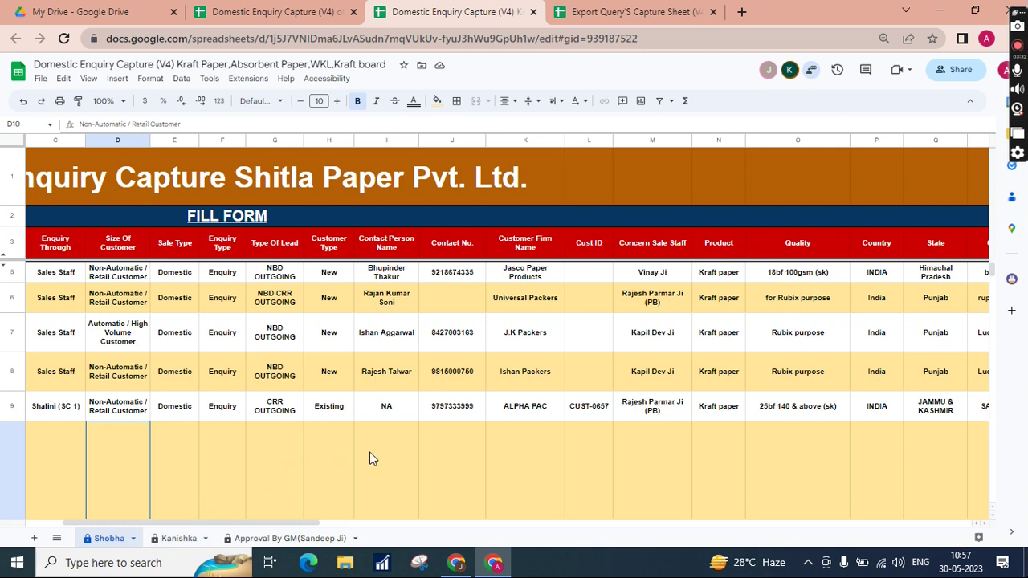
left_click(181, 538)
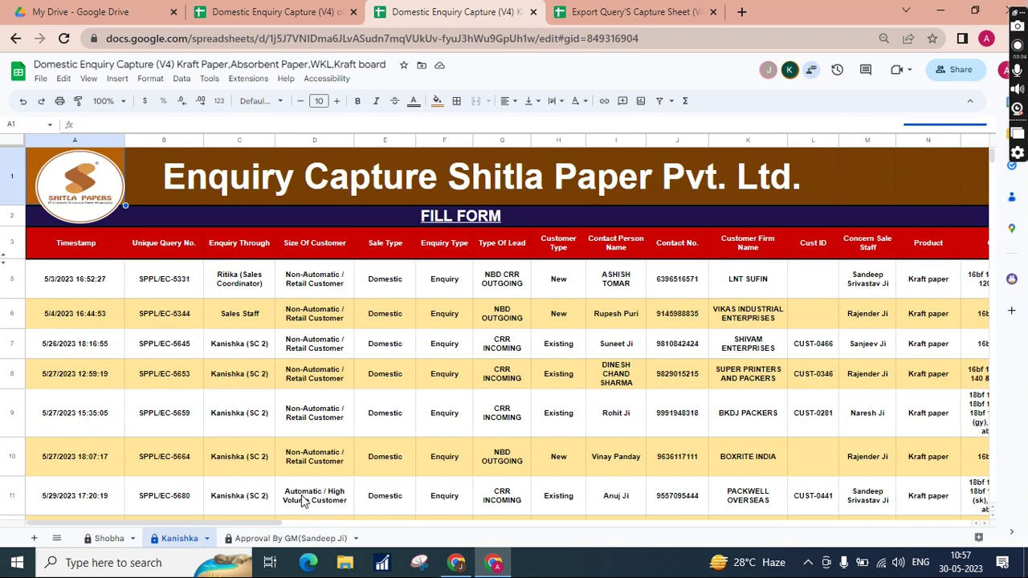
scroll(540, 415, "right", 10)
scroll(542, 418, "right", 10)
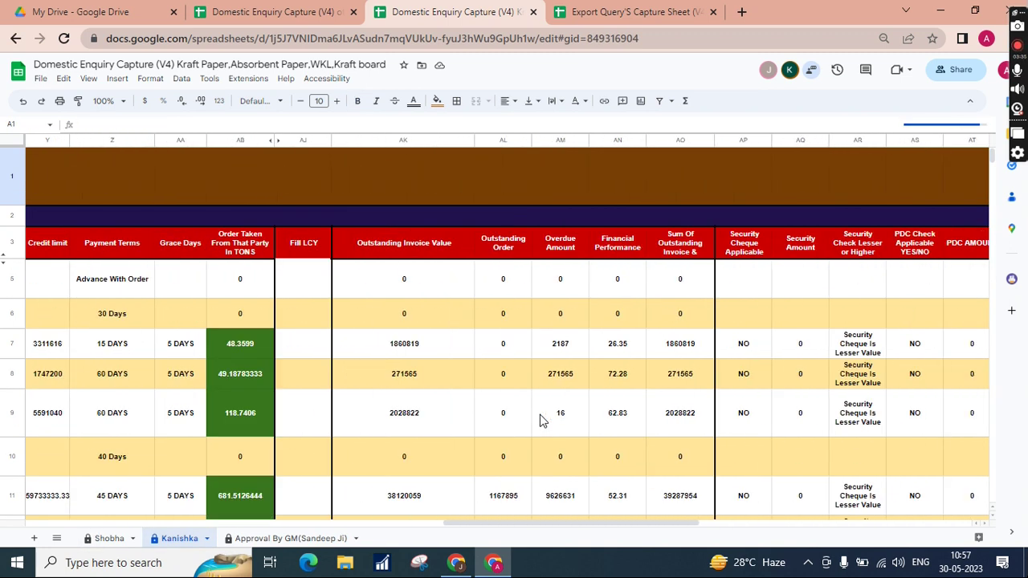
- Open the GM approval sheet in the domestic kraft paper spreadsheet and review its columns through Customer Category
left_click(309, 538)
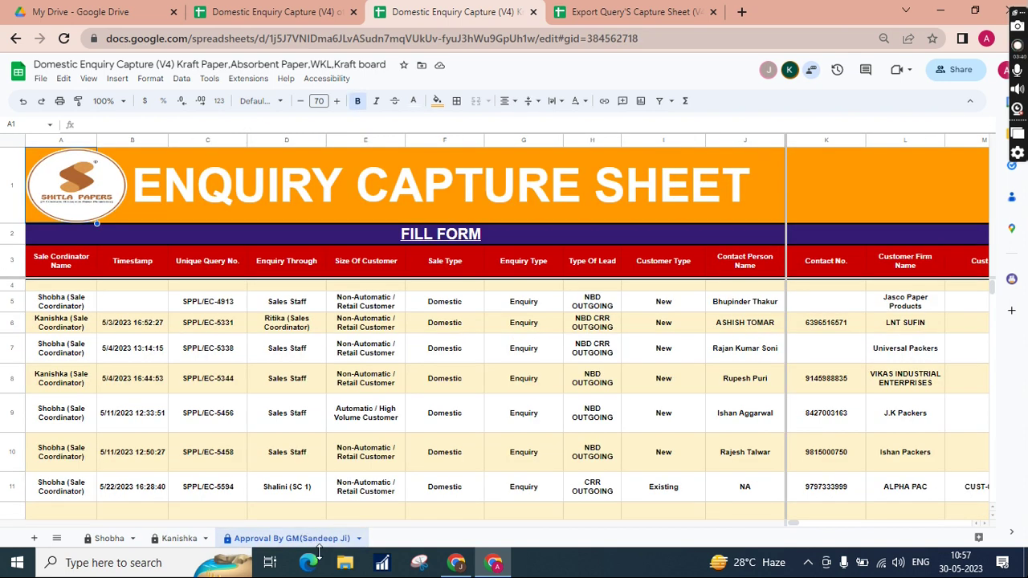
scroll(569, 454, "right", 5)
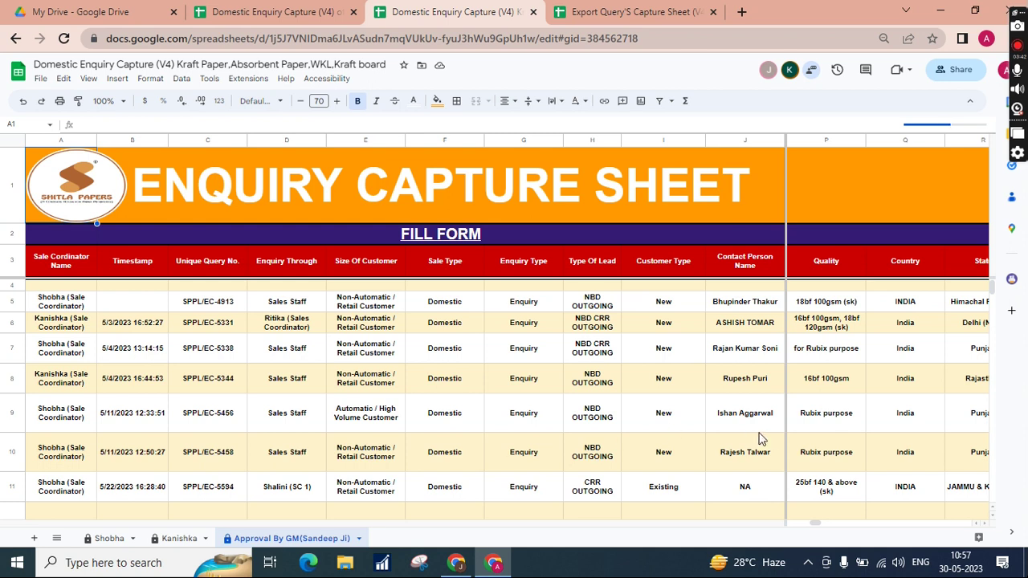
scroll(771, 440, "right", 8)
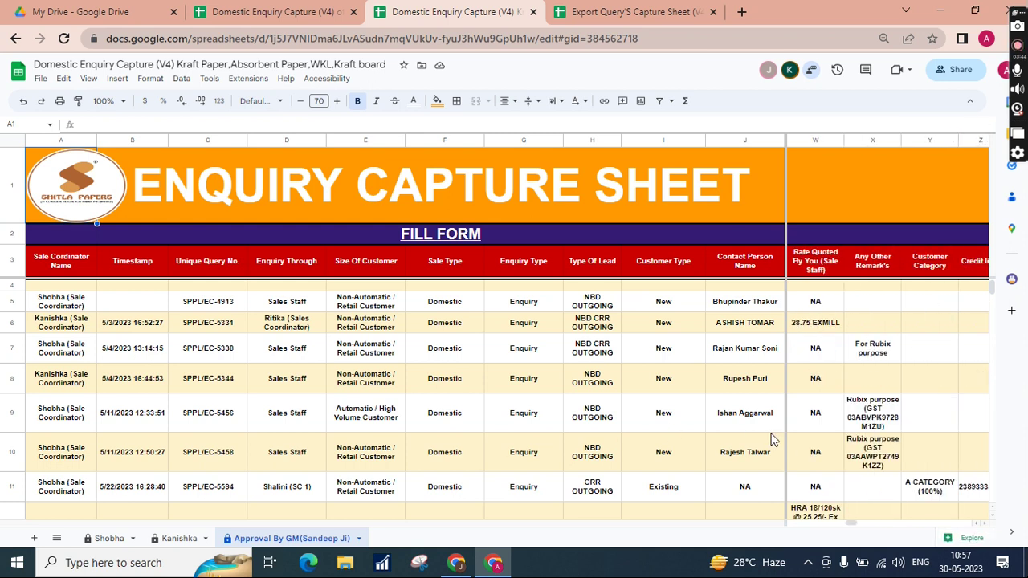
scroll(771, 440, "right", 2)
scroll(771, 440, "left", 6)
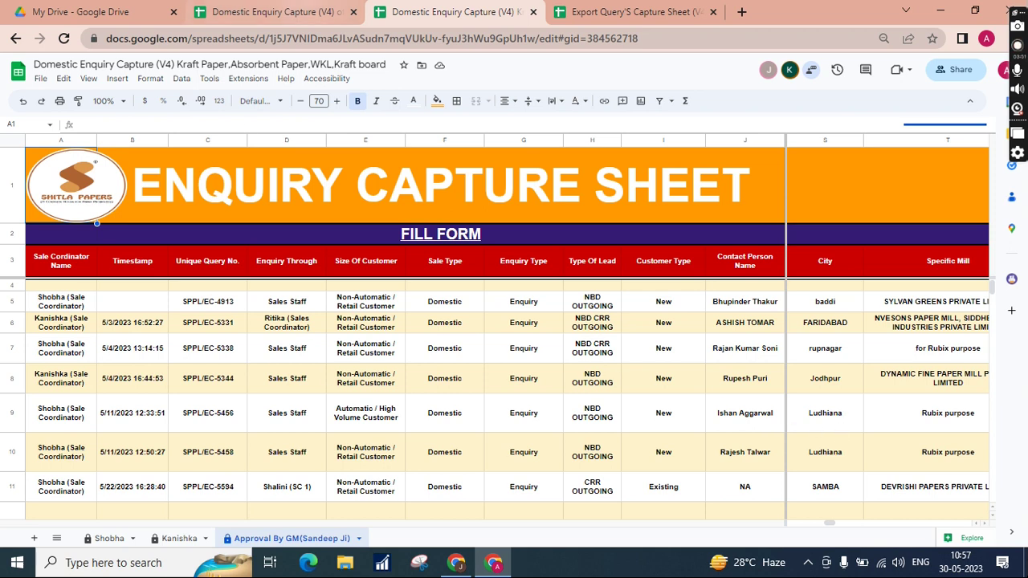
- Review the sales coordinator's sheet in the domestic "other than" kraft paper spreadsheet across to the PDC columns
left_click(273, 11)
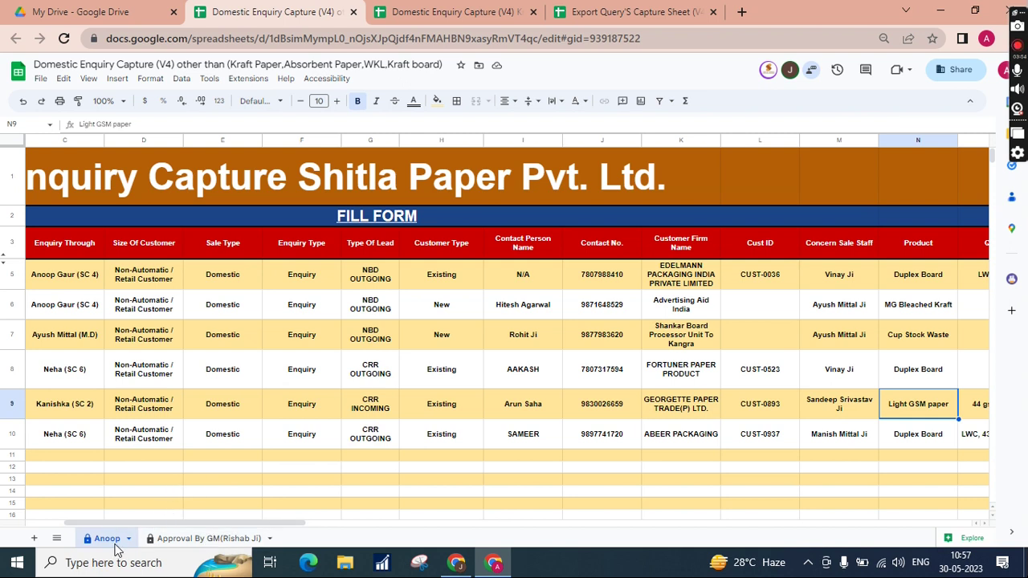
scroll(531, 440, "right", 10)
scroll(530, 440, "right", 10)
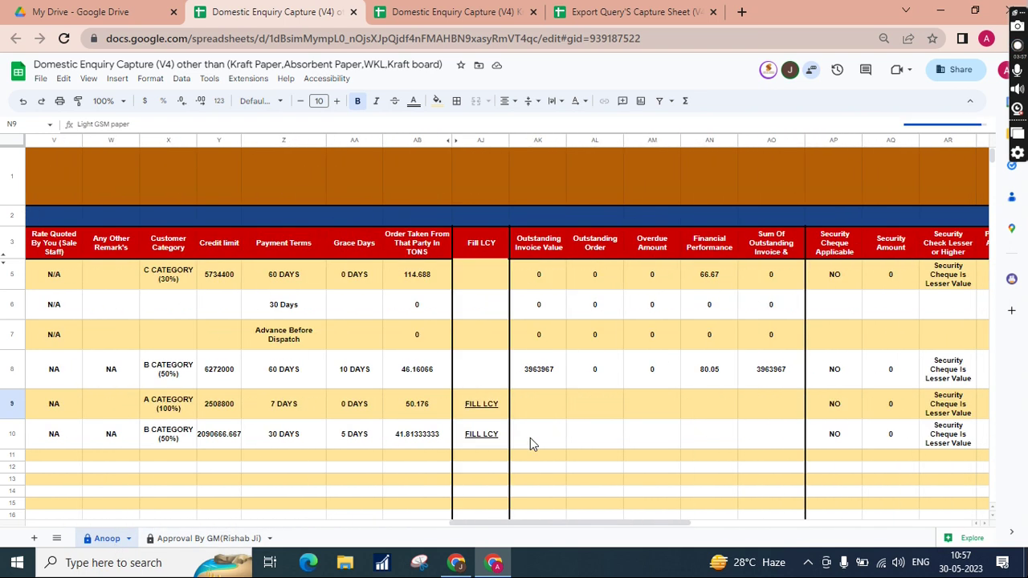
scroll(530, 440, "left", 5)
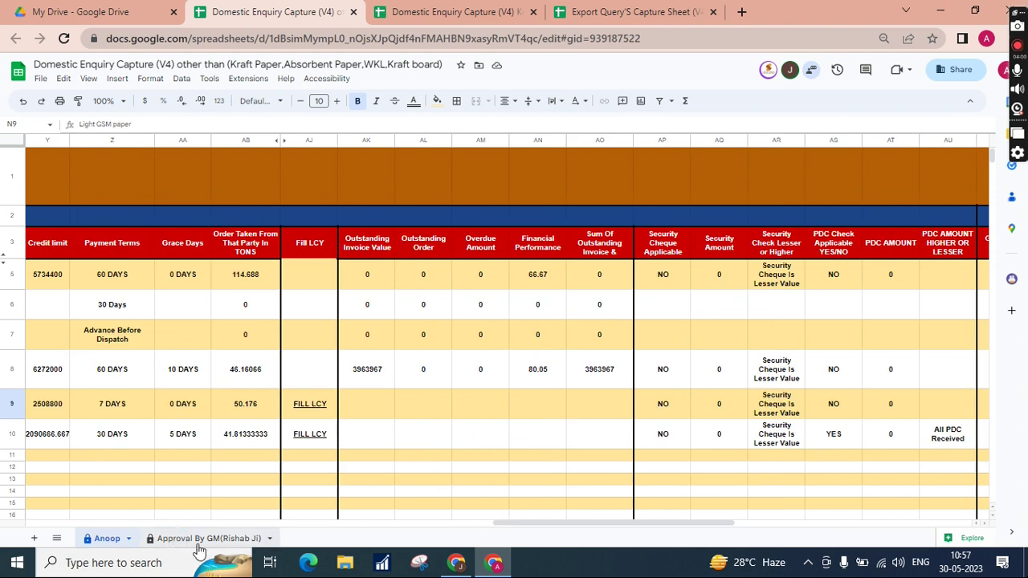
- Open the GM approval sheet in the domestic "other than" kraft paper spreadsheet and review its columns through the PDC details
left_click(199, 542)
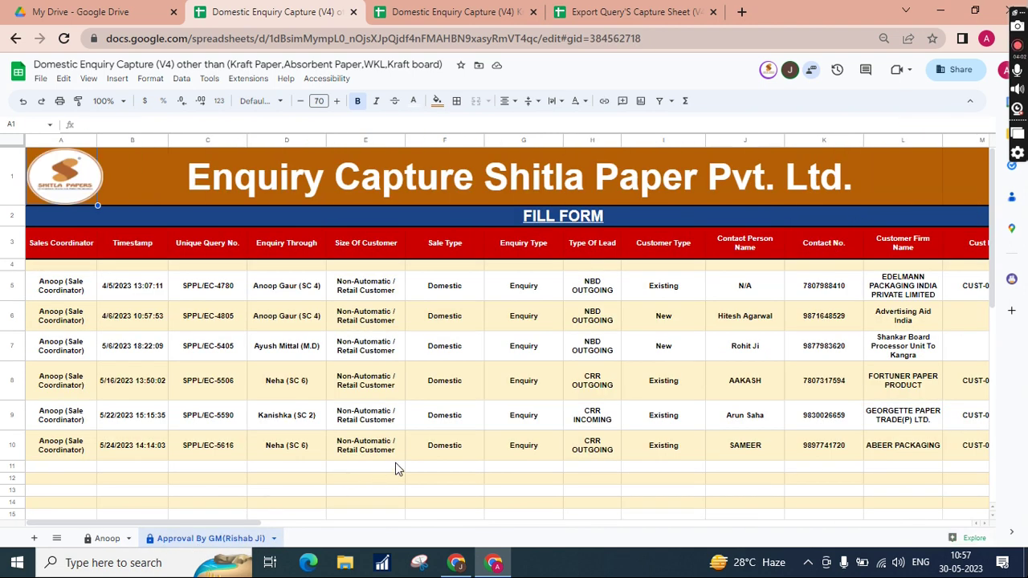
scroll(560, 448, "right", 6)
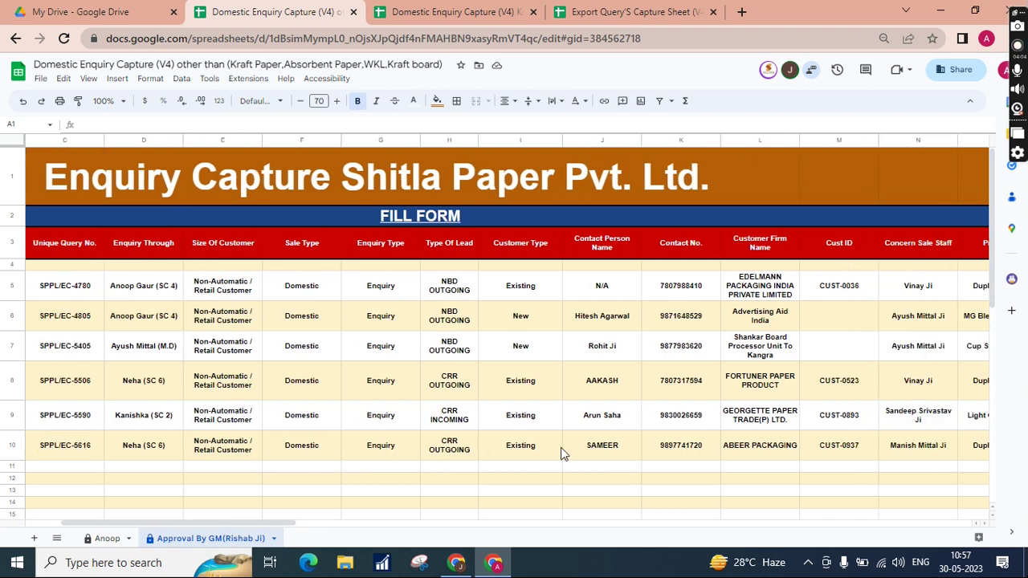
scroll(561, 451, "right", 10)
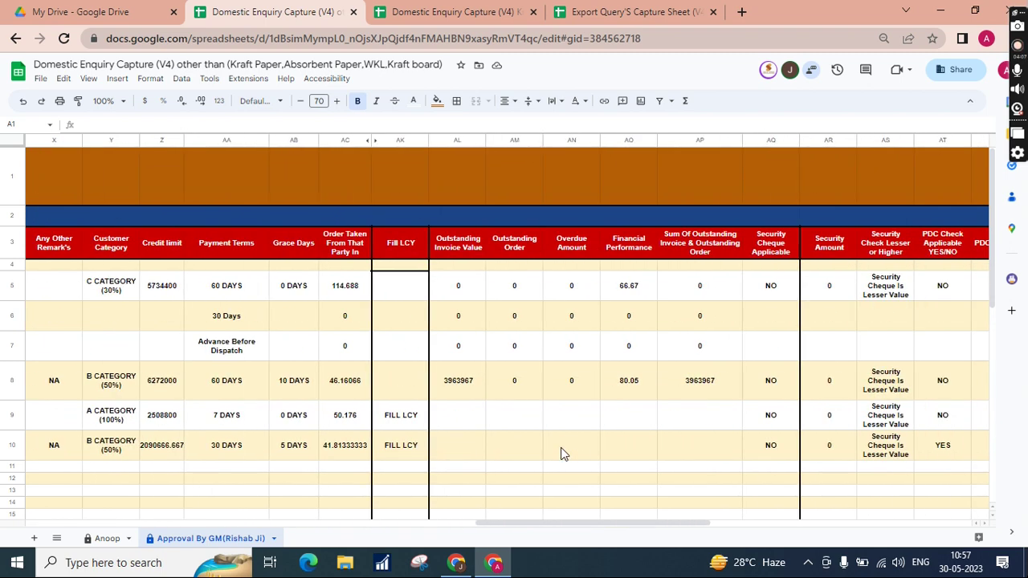
scroll(561, 453, "left", 16)
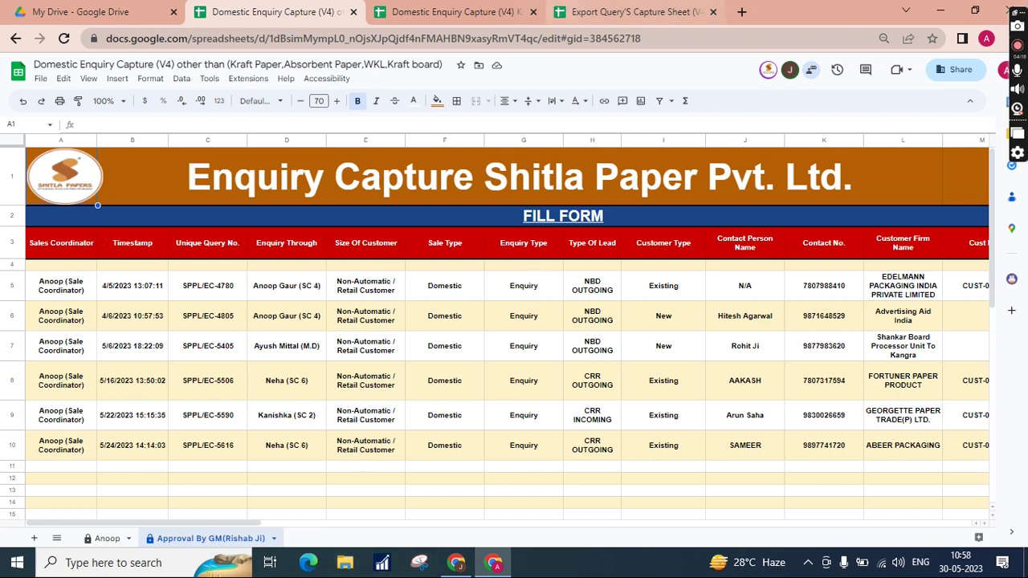
- Return to the sales coordinator's sheet and examine the row 9 enquiry's Enquiry Through, product and location details
left_click(108, 537)
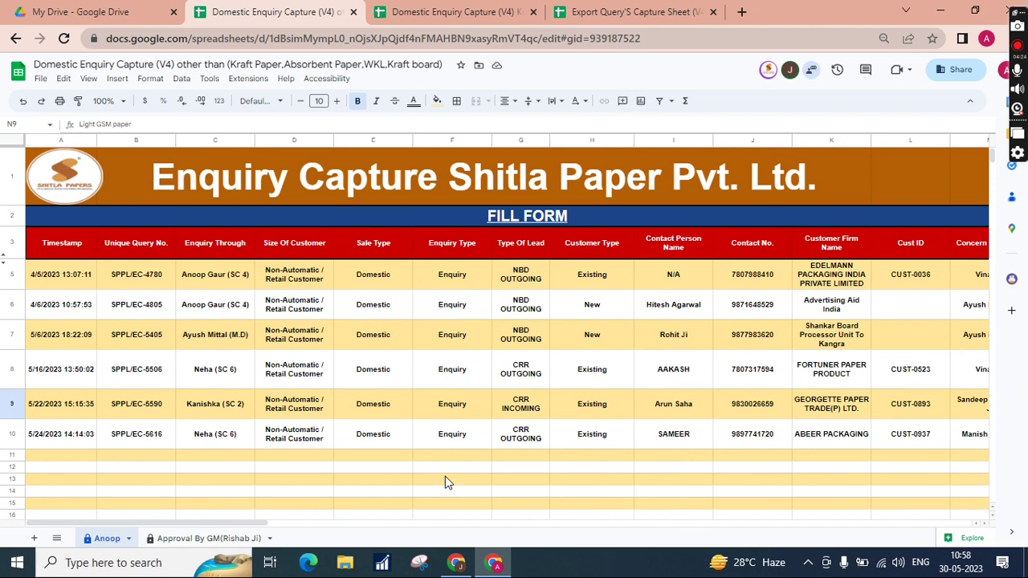
left_click(431, 405)
left_click(212, 419)
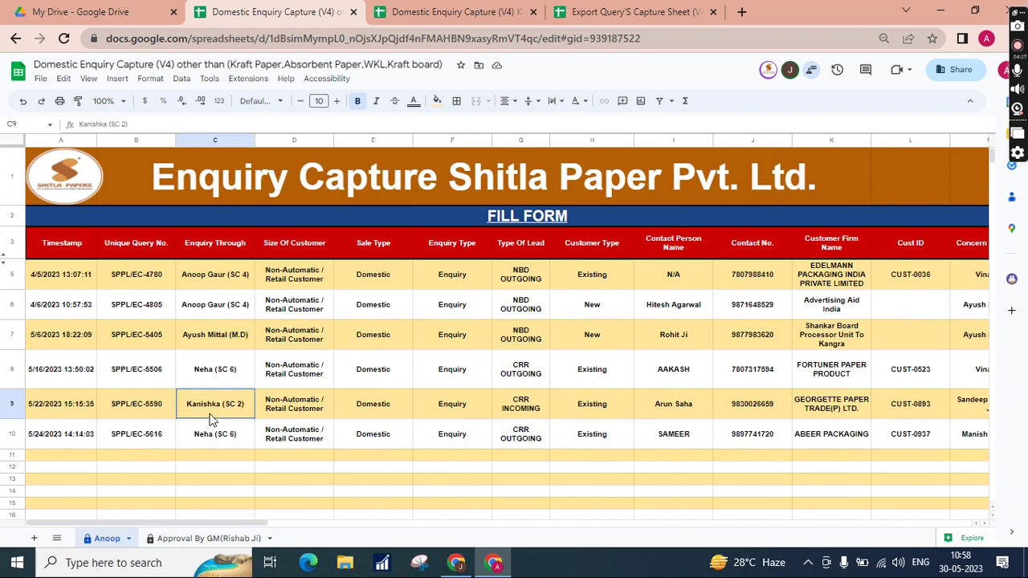
scroll(255, 420, "right", 1)
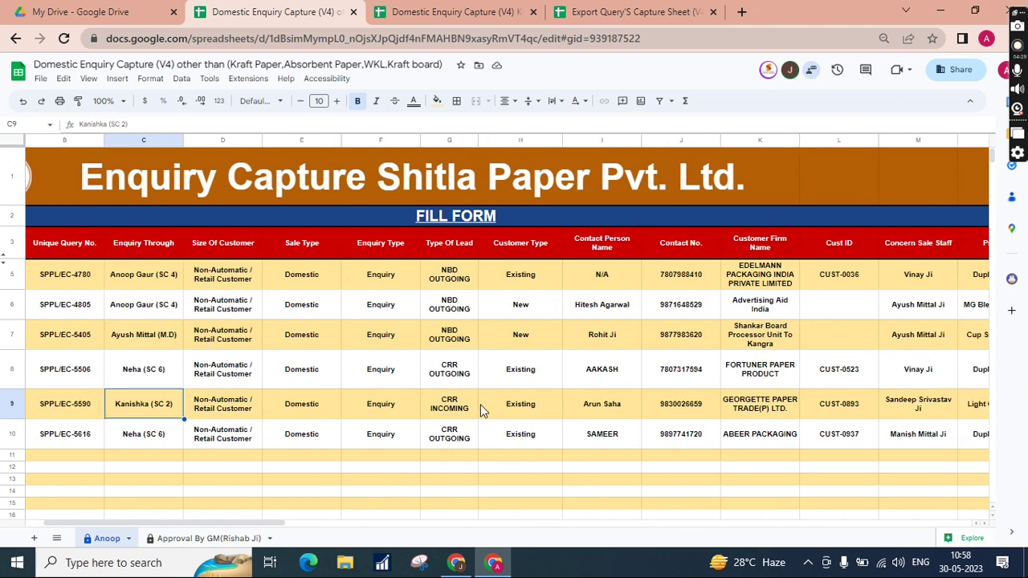
scroll(480, 404, "right", 8)
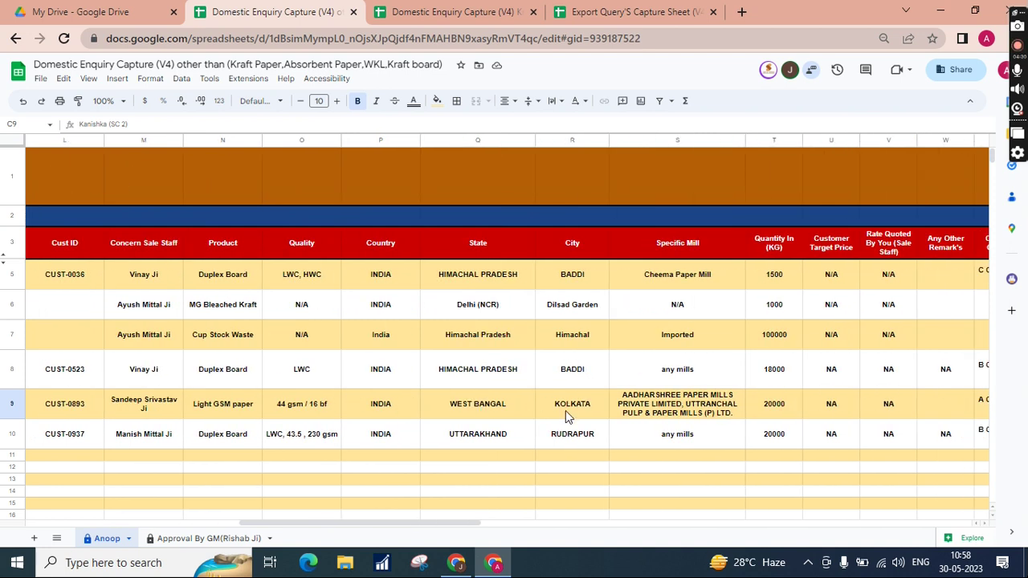
scroll(607, 411, "left", 2)
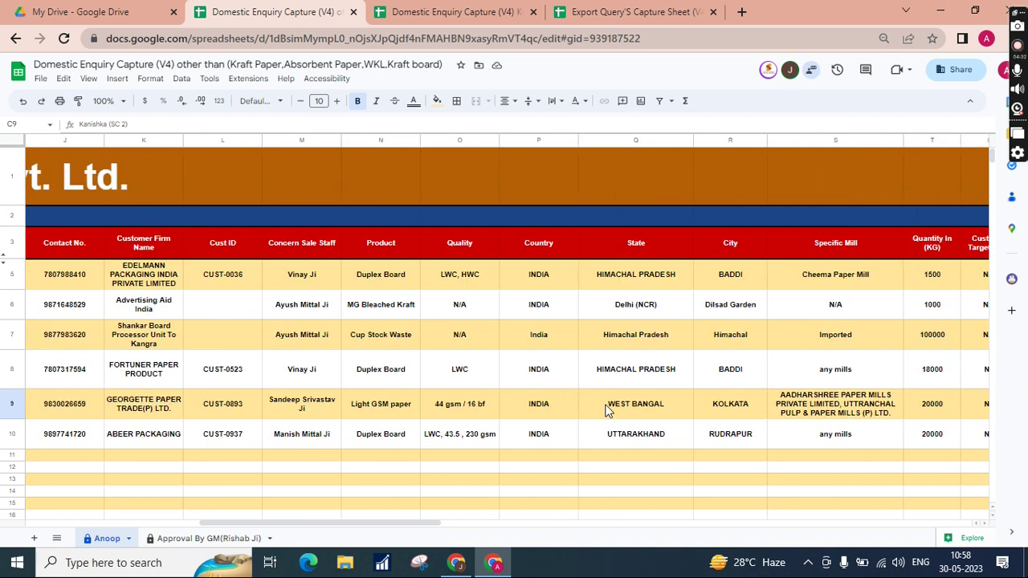
left_click(385, 407)
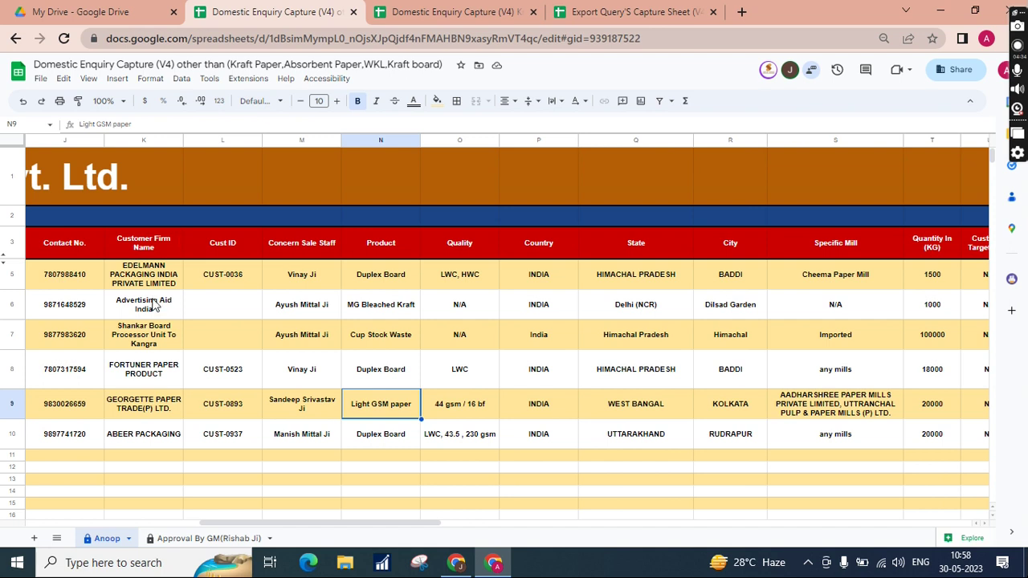
scroll(334, 458, "left", 6)
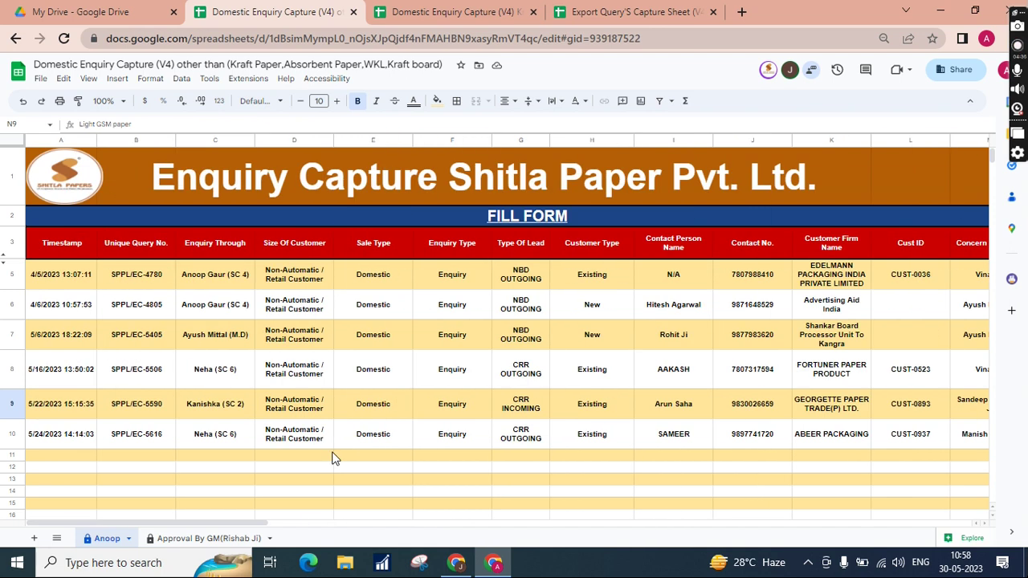
- Examine the row 10 enquiry from its Enquiry Through entry and product across to its payment terms
left_click(204, 433)
scroll(619, 447, "right", 2)
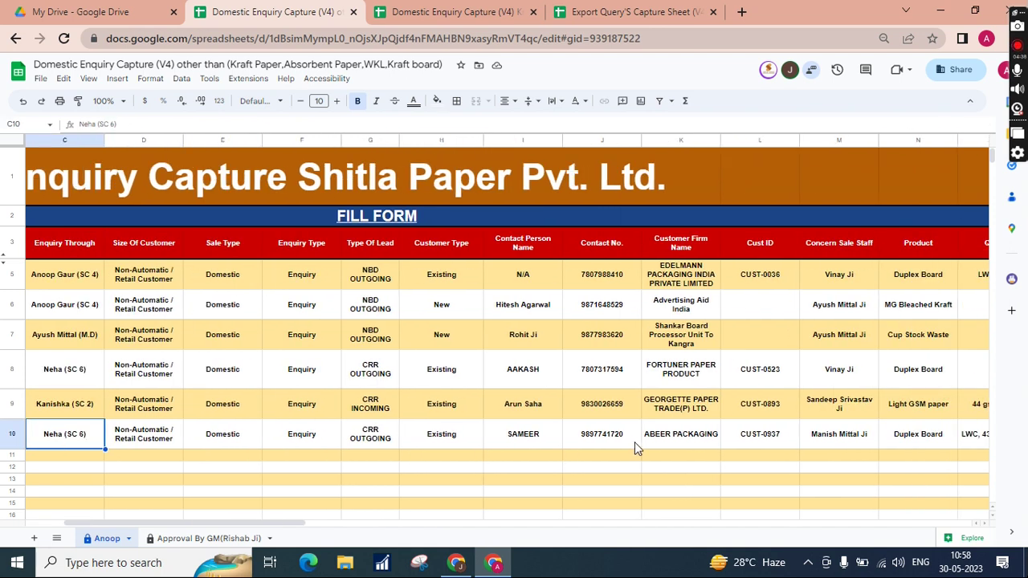
scroll(717, 445, "right", 2)
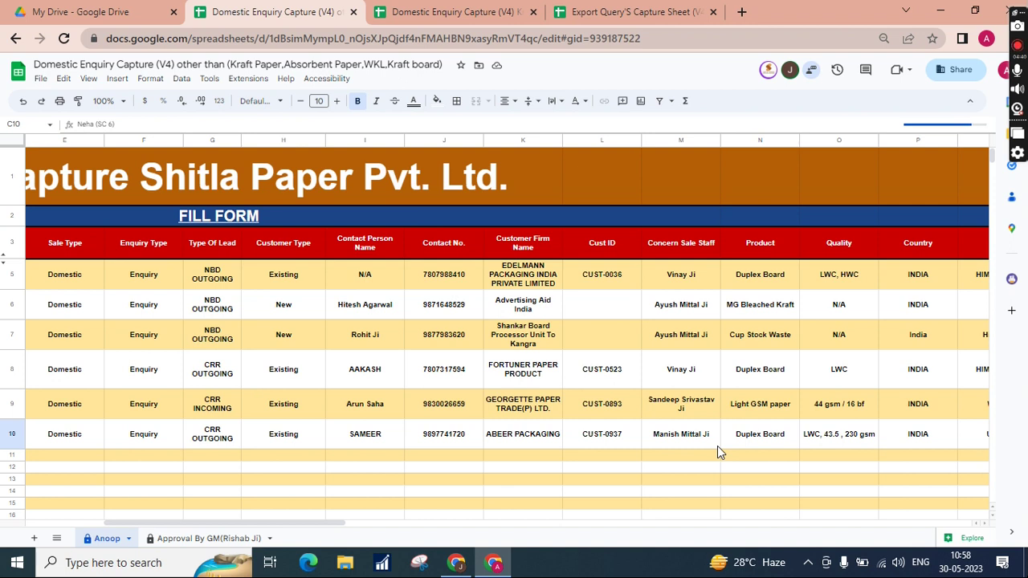
left_click(776, 445)
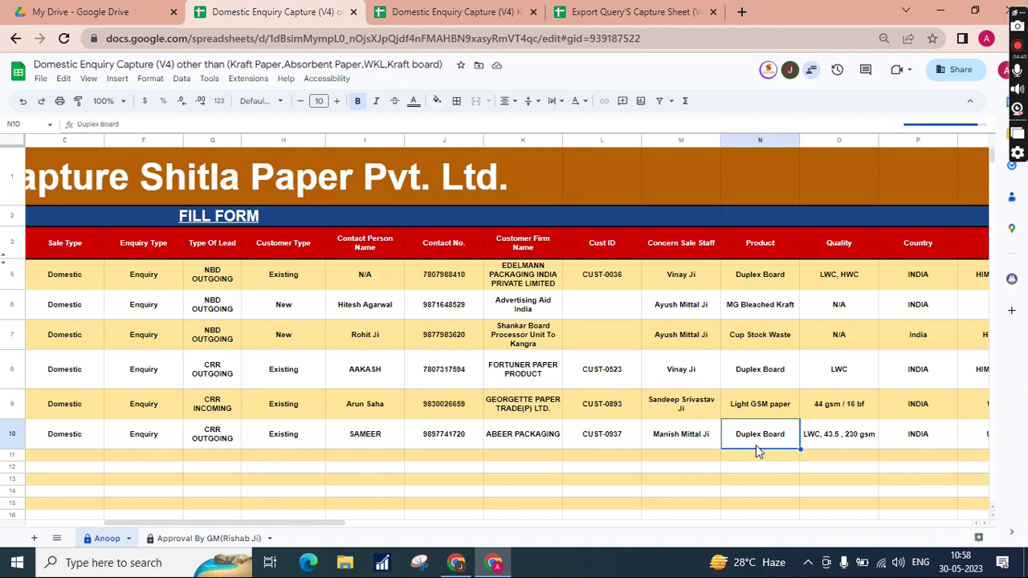
scroll(756, 451, "right", 3)
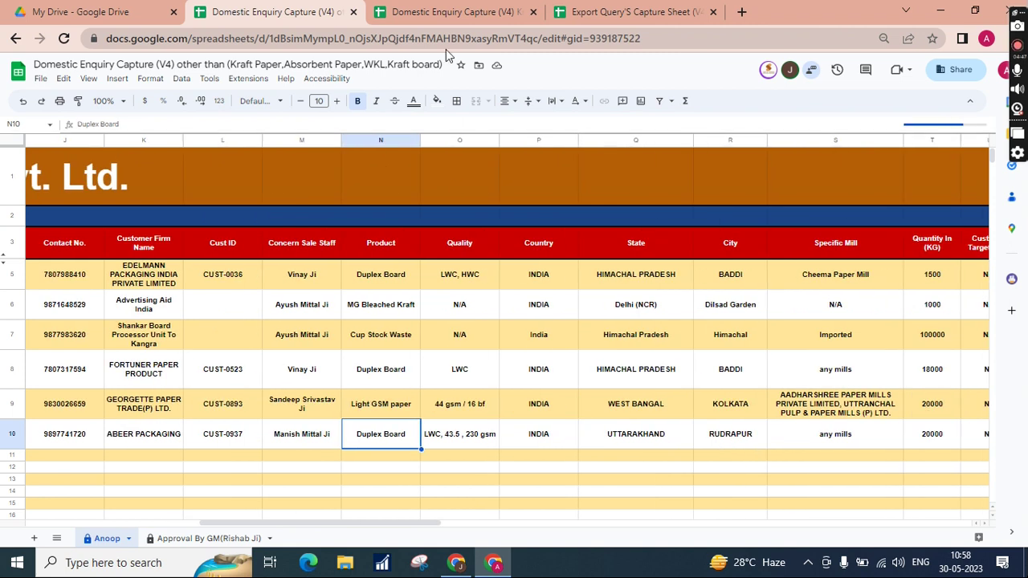
scroll(502, 384, "right", 3)
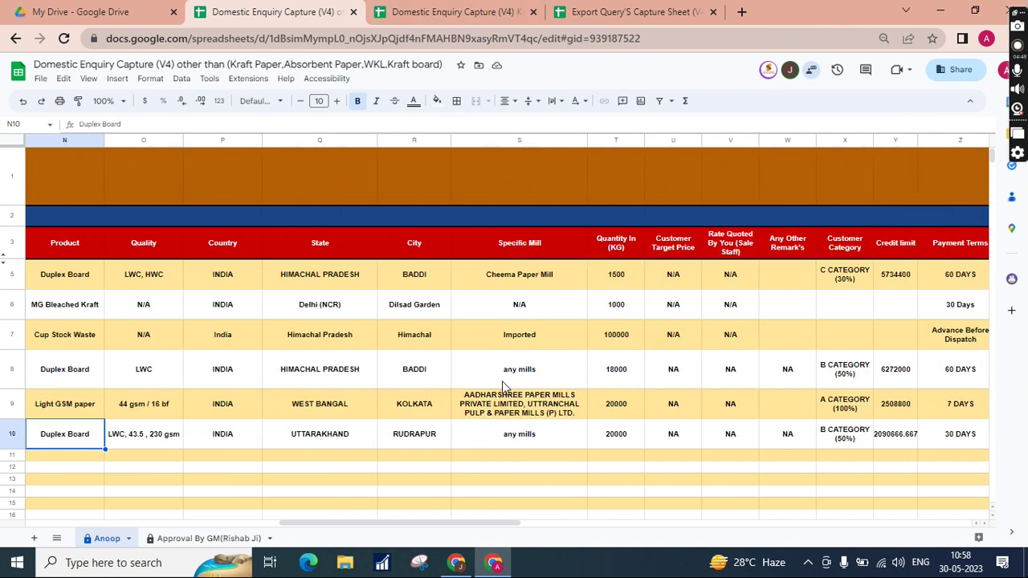
- Review the coordinator sheet's column headings from Timestamp across to Security Cheque Applicable
scroll(502, 384, "left", 10)
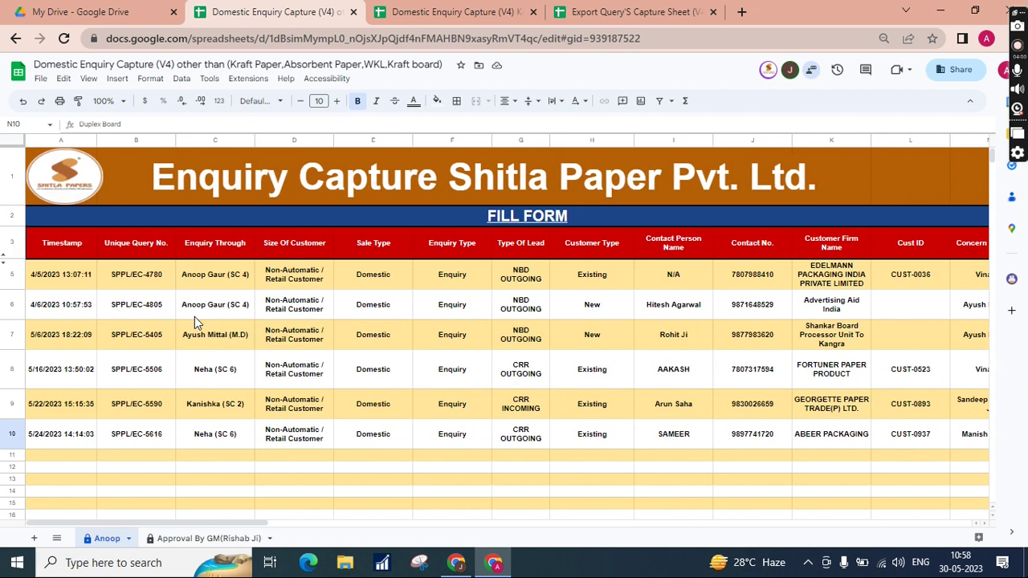
left_click(69, 257)
key("Right")
key("Right")
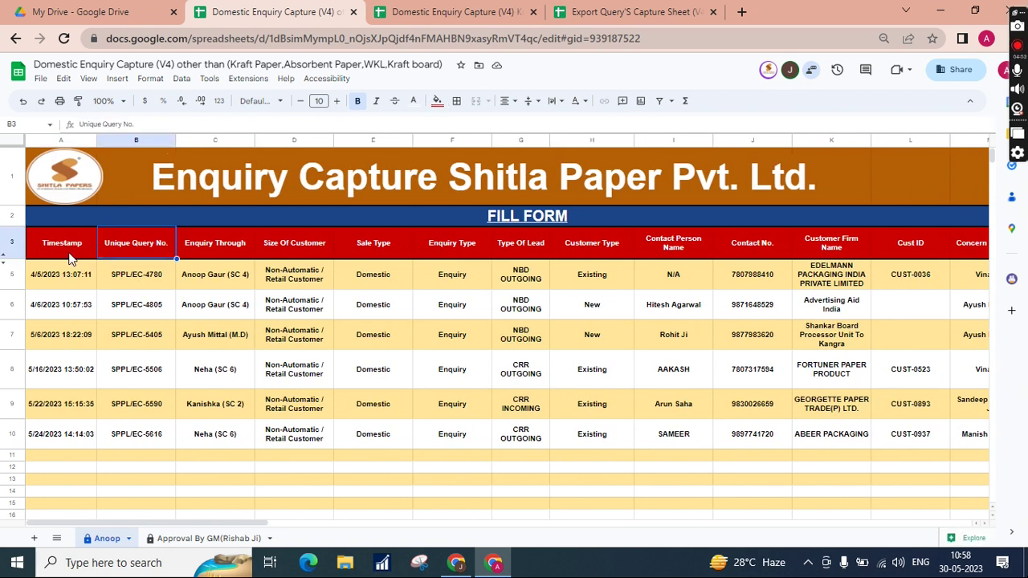
key("Right")
key("Right")
key("Right")
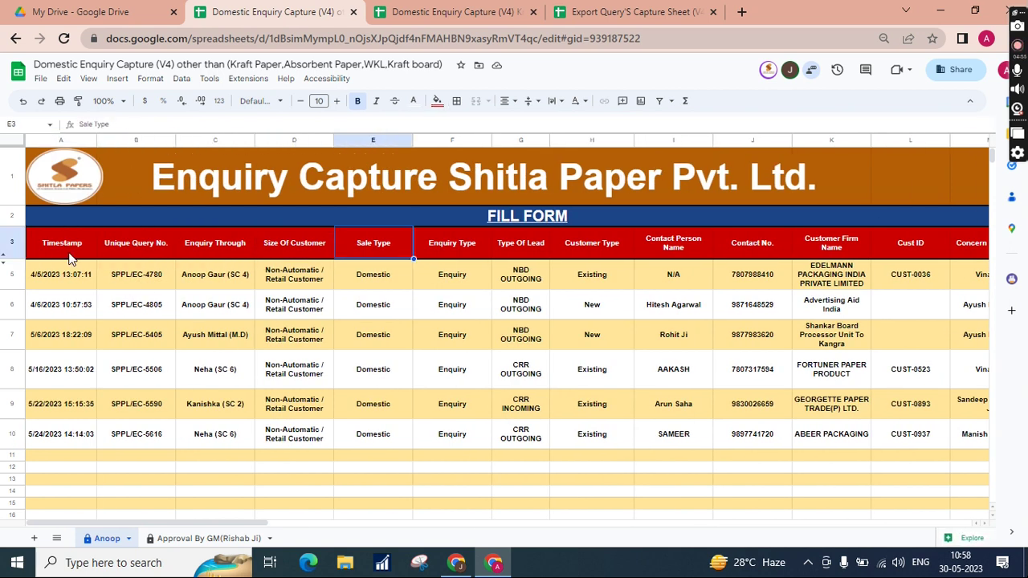
key("Right")
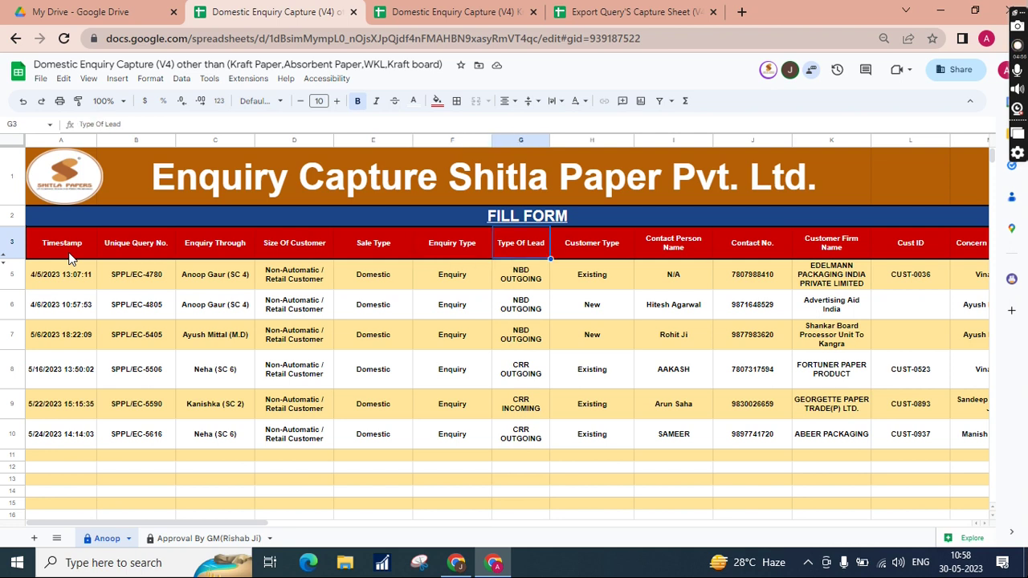
scroll(474, 330, "right", 10)
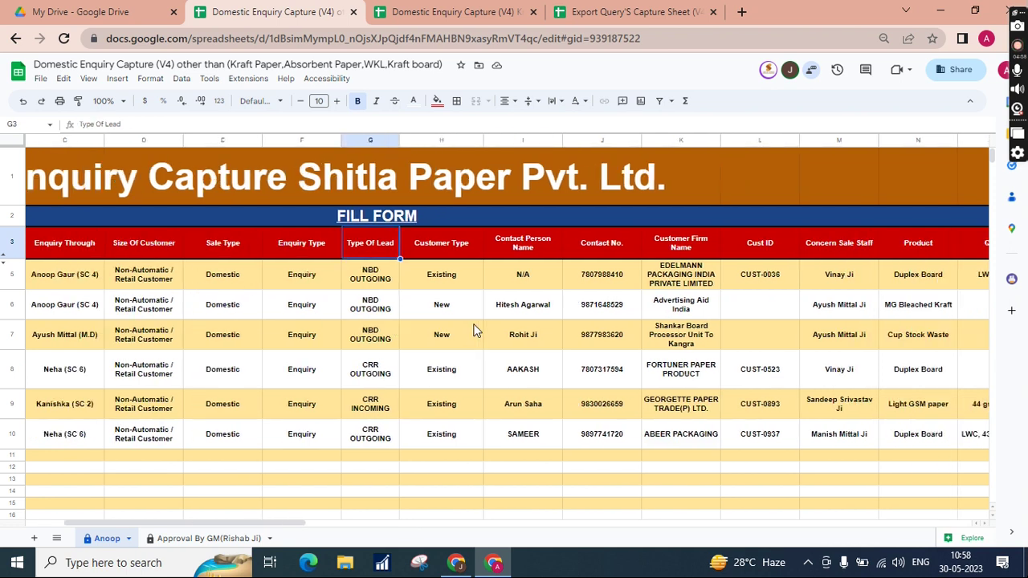
scroll(474, 330, "right", 5)
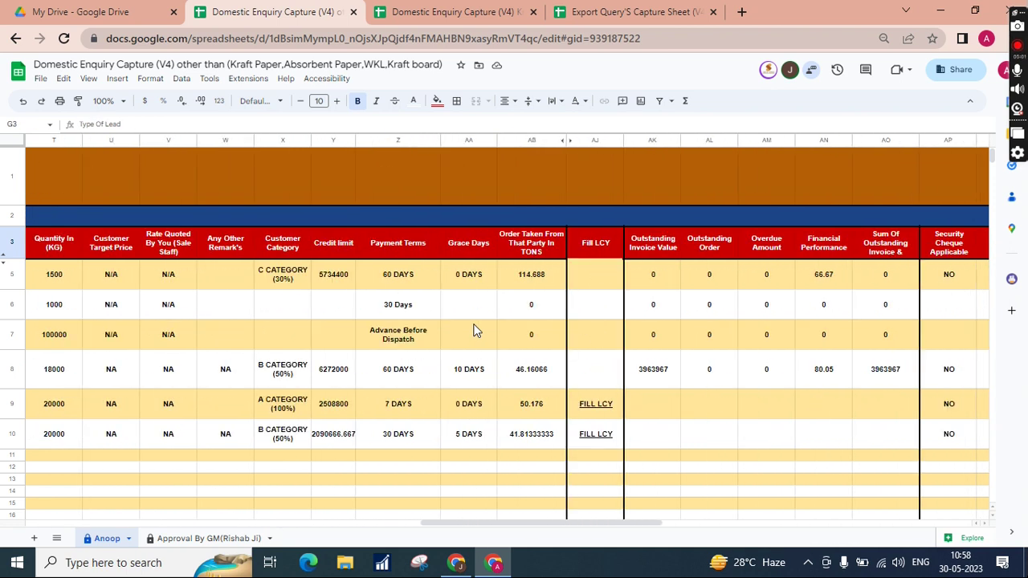
- Select the entire Any Other Remark's column and review the enquiry columns leading up to it
left_click(236, 248)
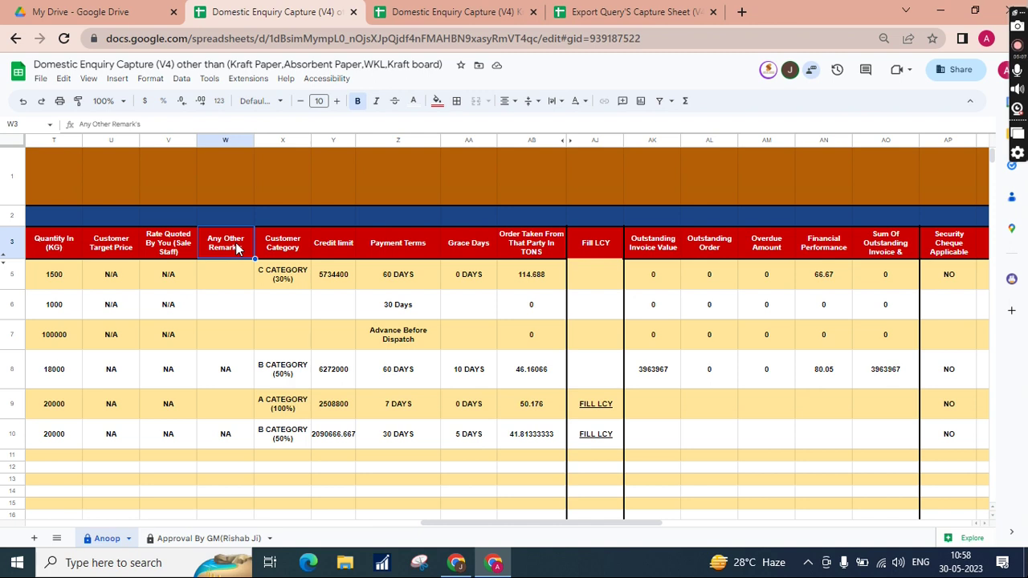
key("ctrl+space")
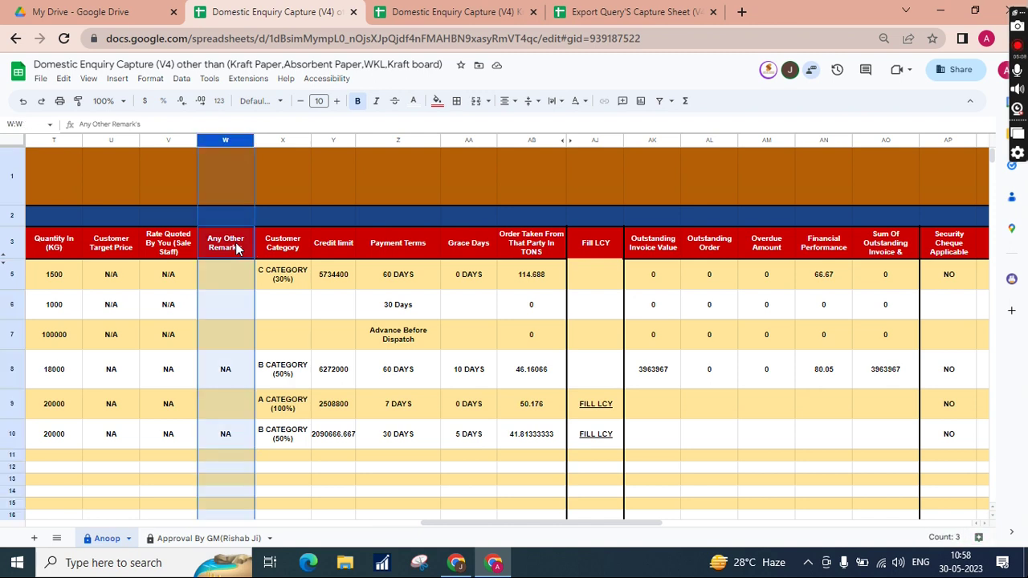
scroll(228, 294, "left", 5)
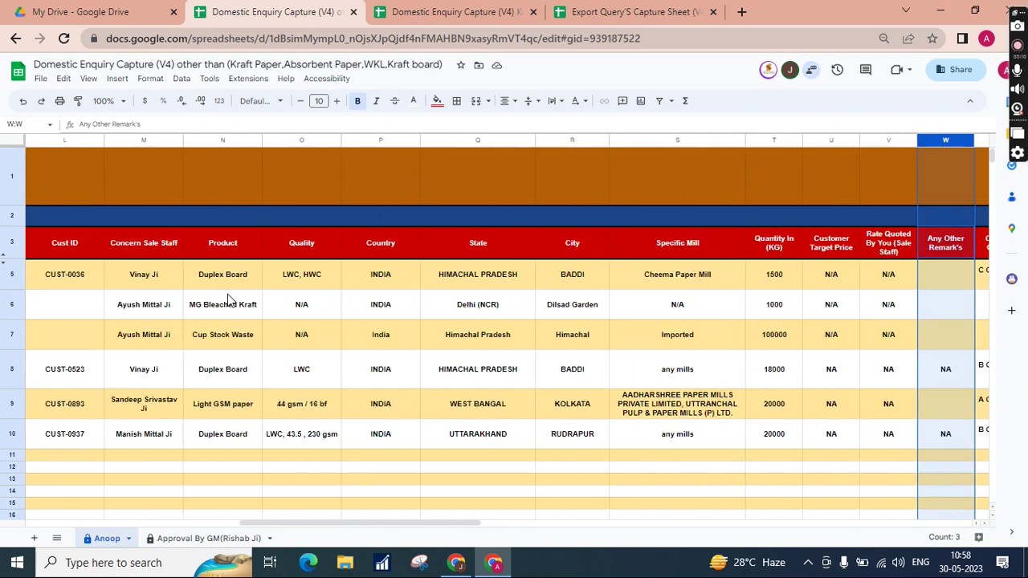
scroll(227, 301, "right", 6)
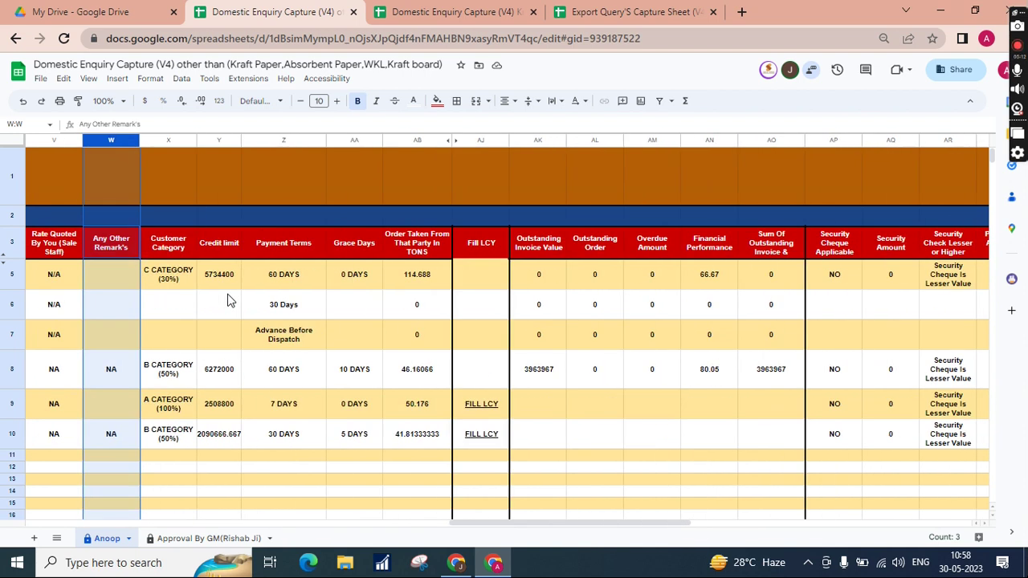
- Go through the Customer Category, Credit limit, Payment Terms, Grace Days and Order Taken columns for the first enquiries
left_click(179, 249)
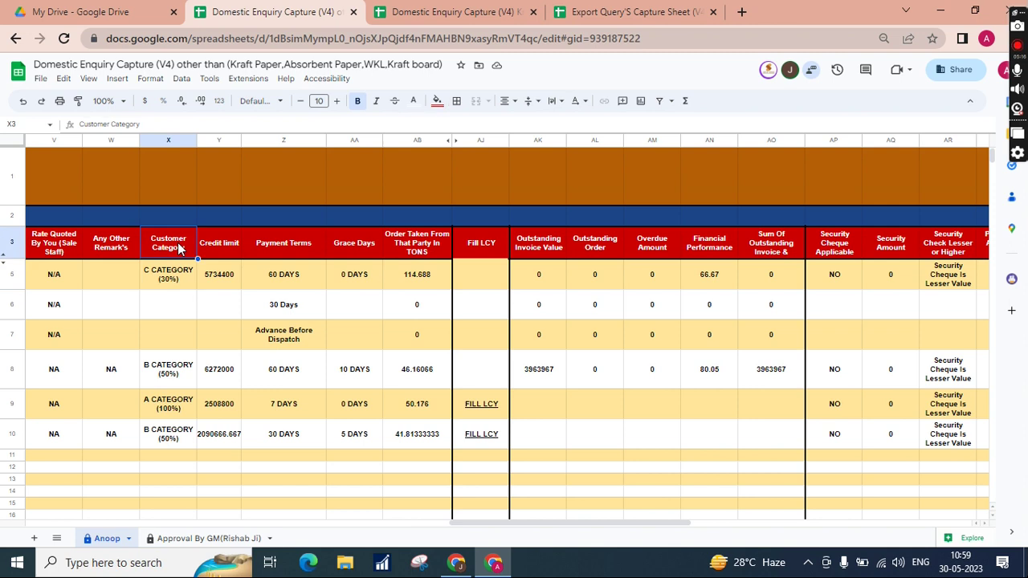
key("Right")
key("Down")
key("Left")
key("Up")
key("Right")
key("Down")
key("Down")
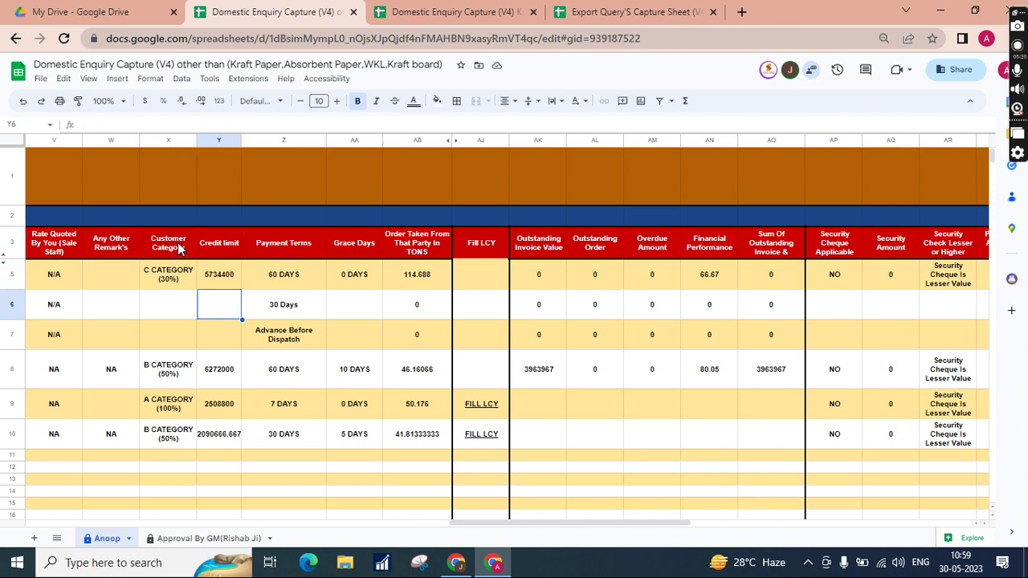
key("Right")
key("Right")
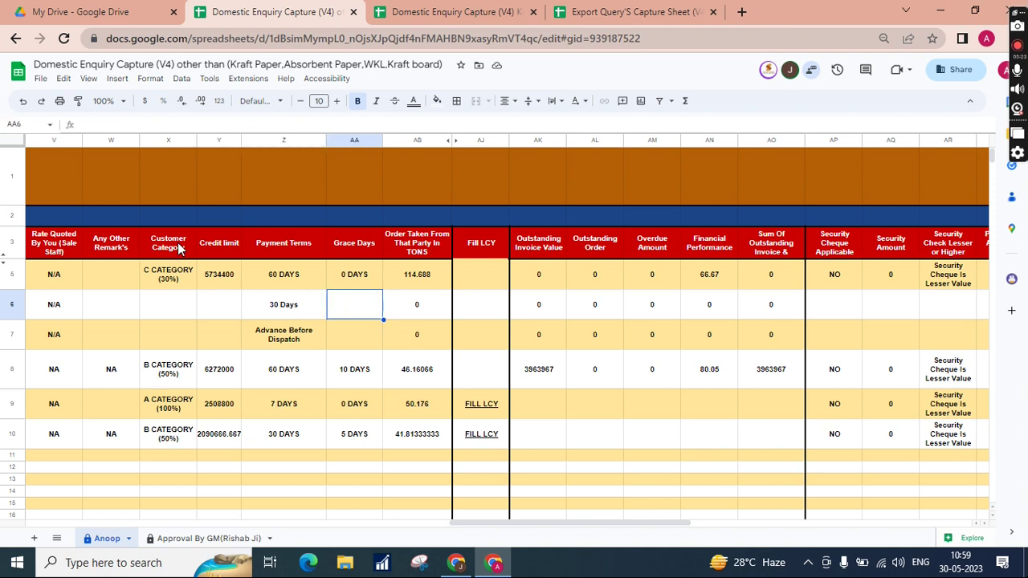
key("Right")
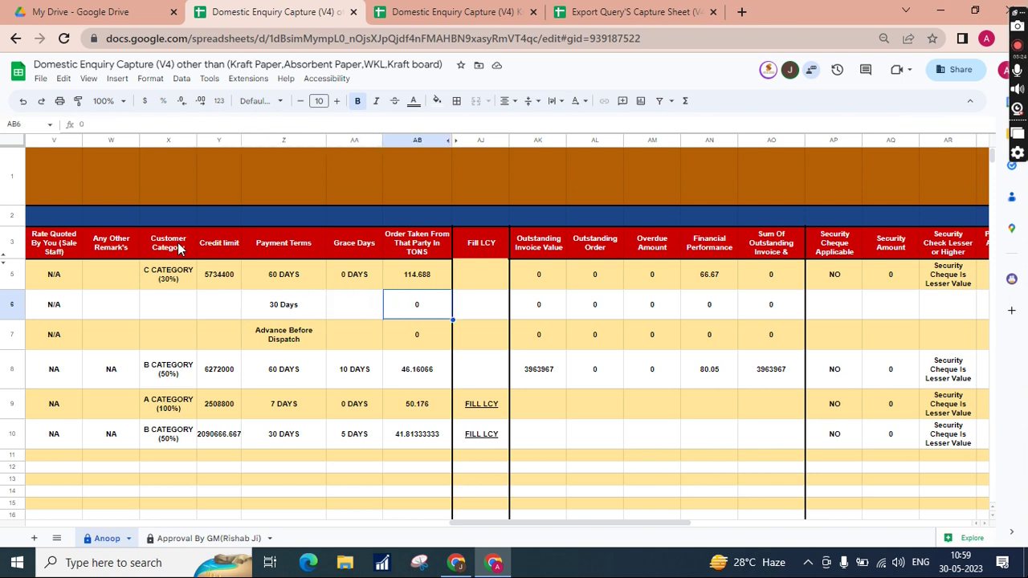
key("Up")
key("Left")
key("Left")
key("Left")
key("Left")
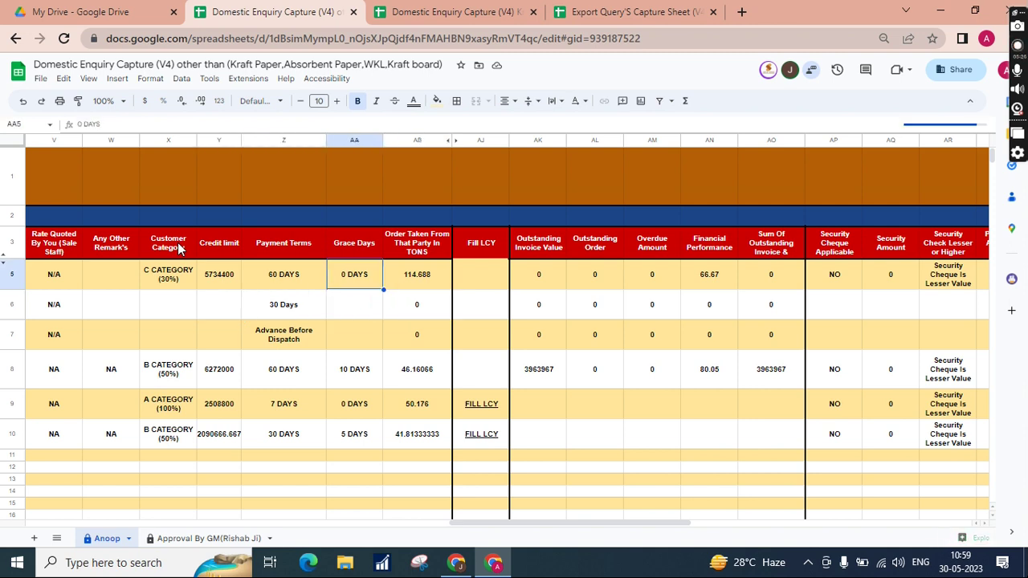
key("Down")
key("Right")
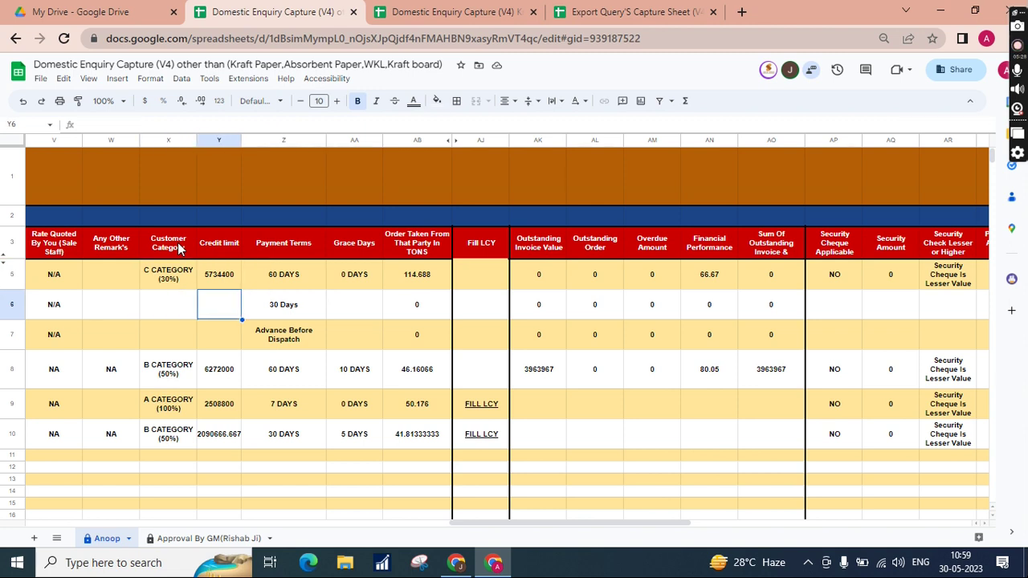
- Check the outstanding invoice and order sum column, and open the Fill LCY form linked to the row 9 enquiry
scroll(345, 367, "right", 1)
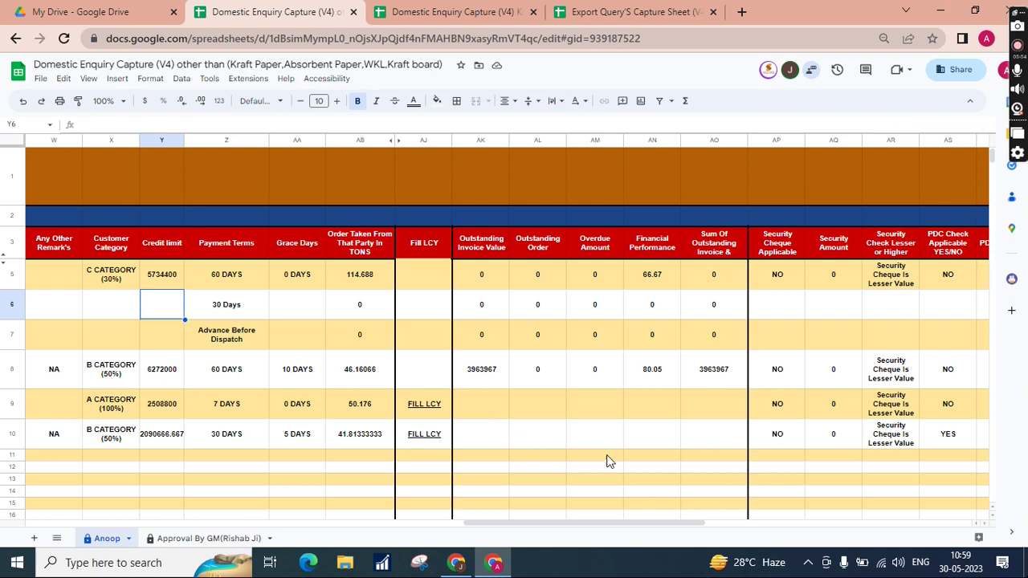
left_click(721, 255)
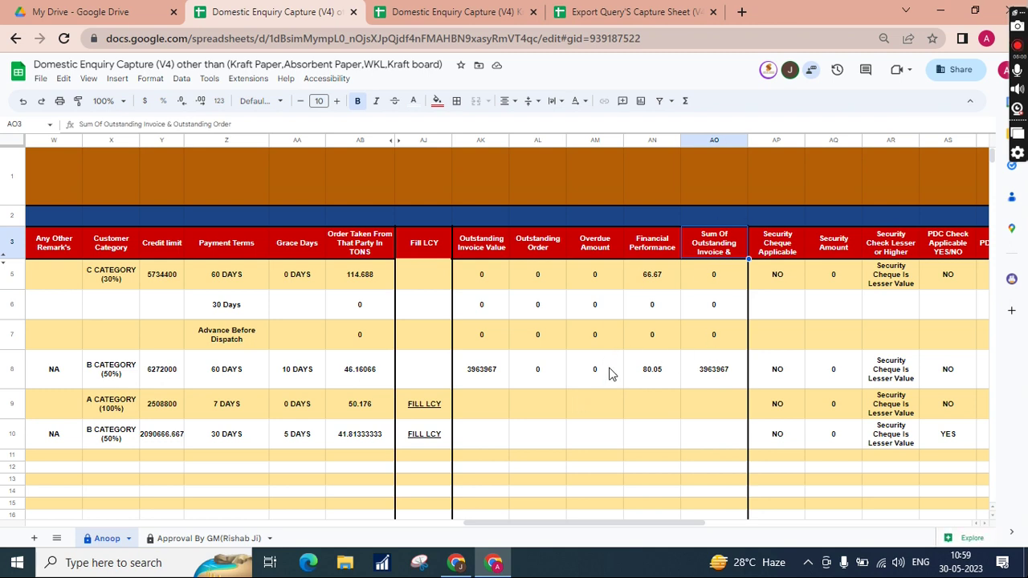
scroll(608, 374, "down", 3)
left_click(426, 297)
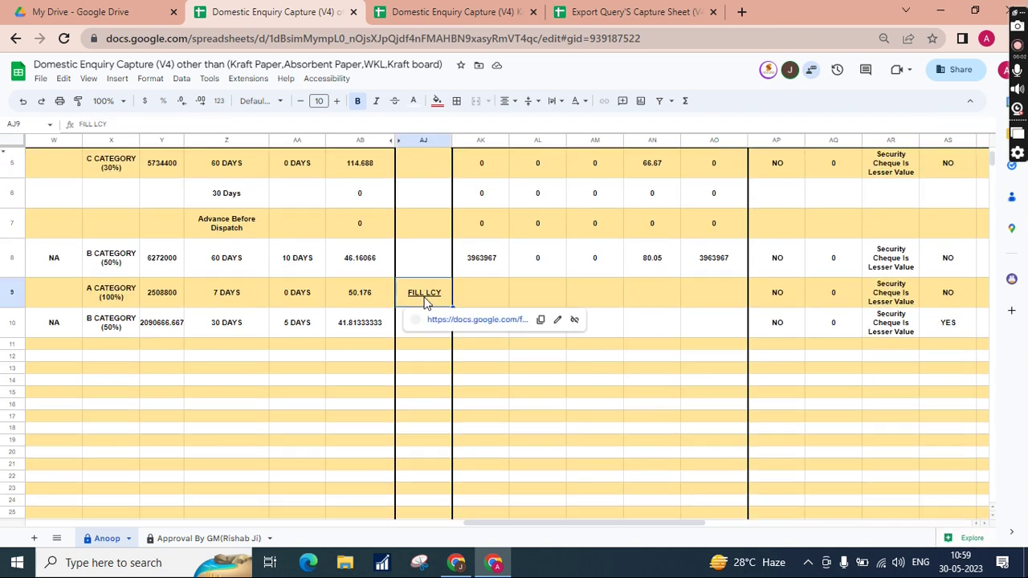
left_click(455, 327)
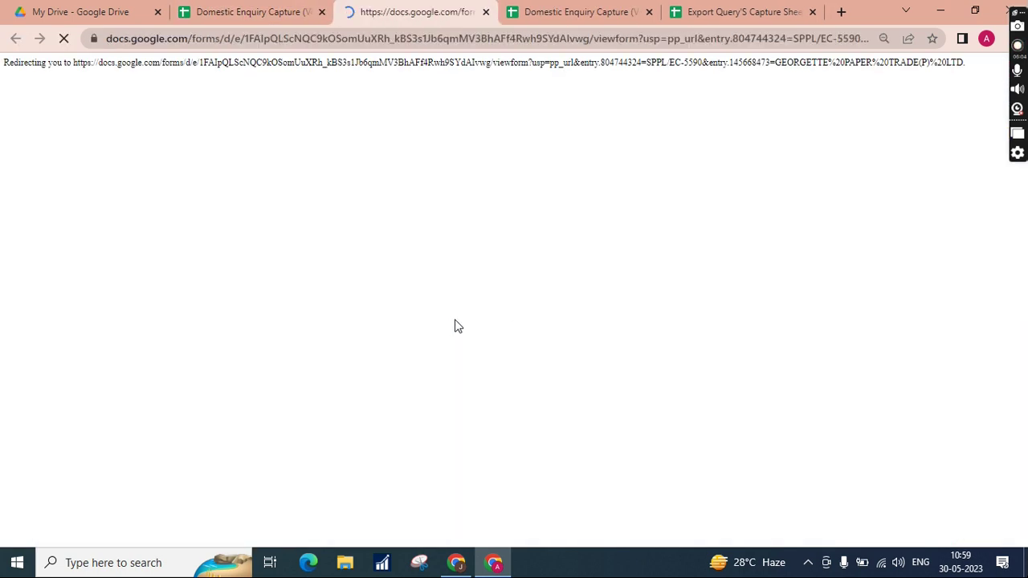
- Review the LCY form from Enquiry No. and Customer Name through Outstanding Invoice Value, Outstanding Order, Overdue Amount and Financial Performance
scroll(455, 326, "down", 2)
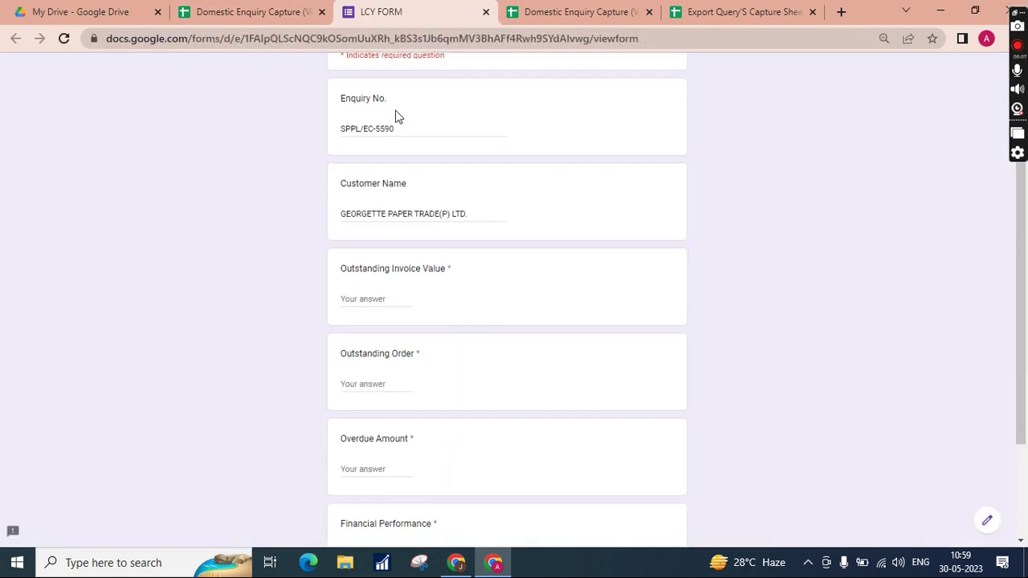
scroll(413, 131, "down", 1)
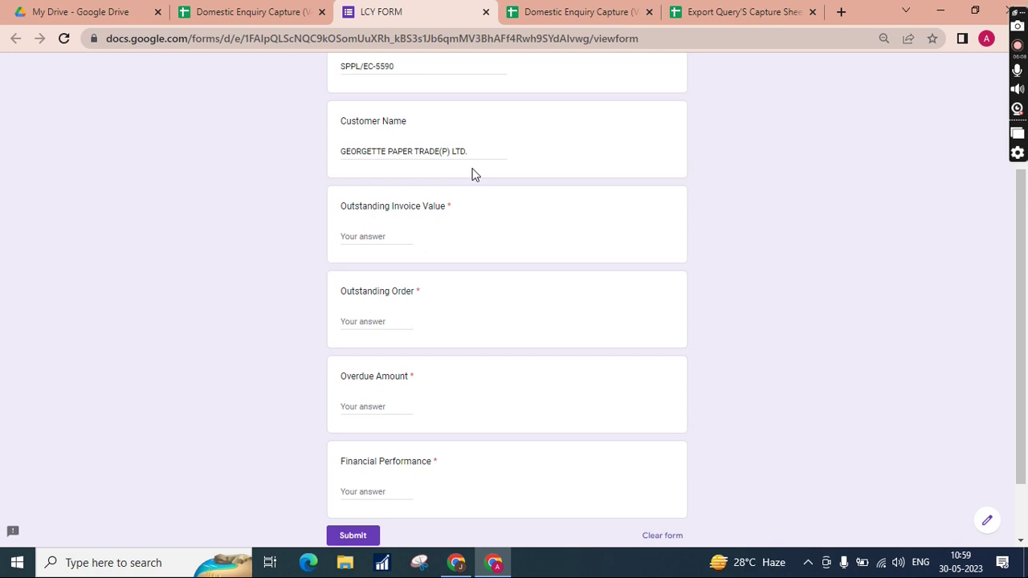
left_click(371, 234)
scroll(369, 233, "down", 1)
left_click(361, 268)
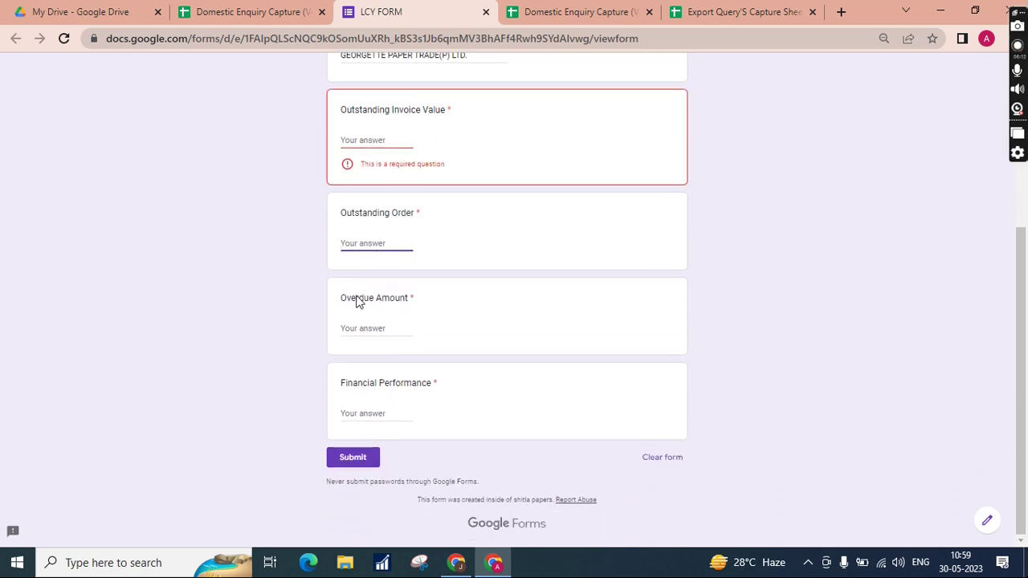
left_click(356, 322)
left_click(375, 428)
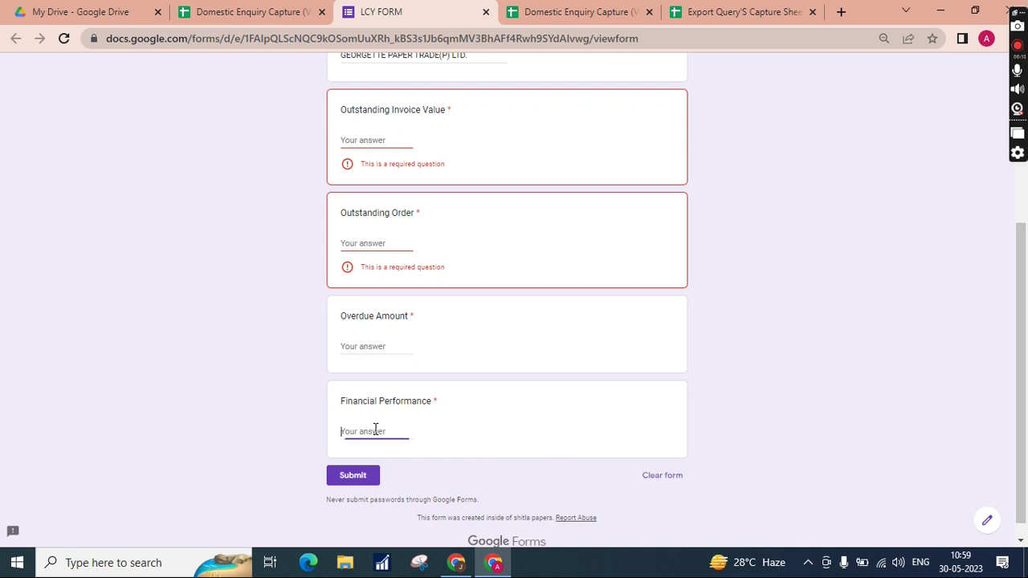
scroll(477, 123, "up", 3)
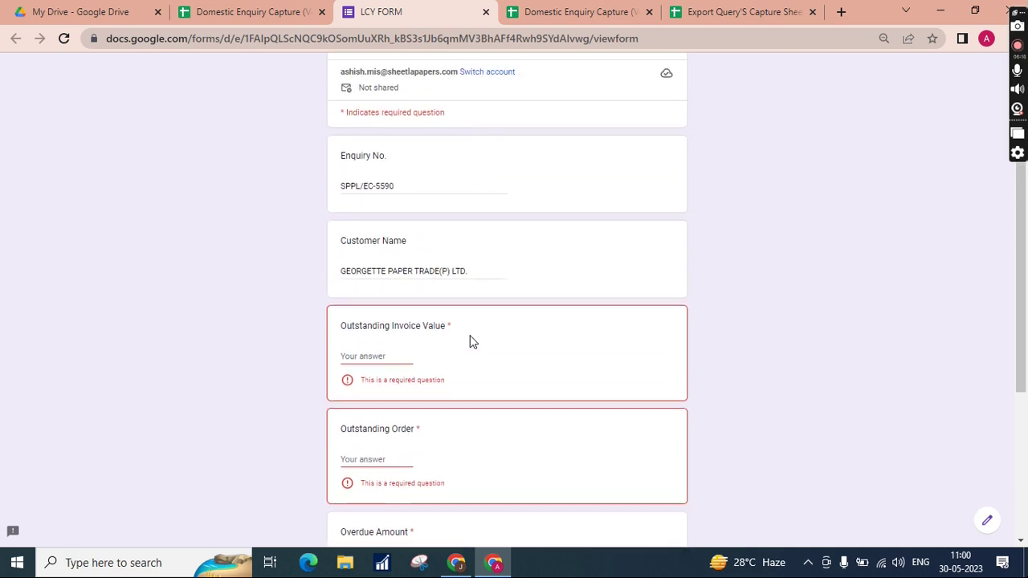
scroll(471, 340, "down", 3)
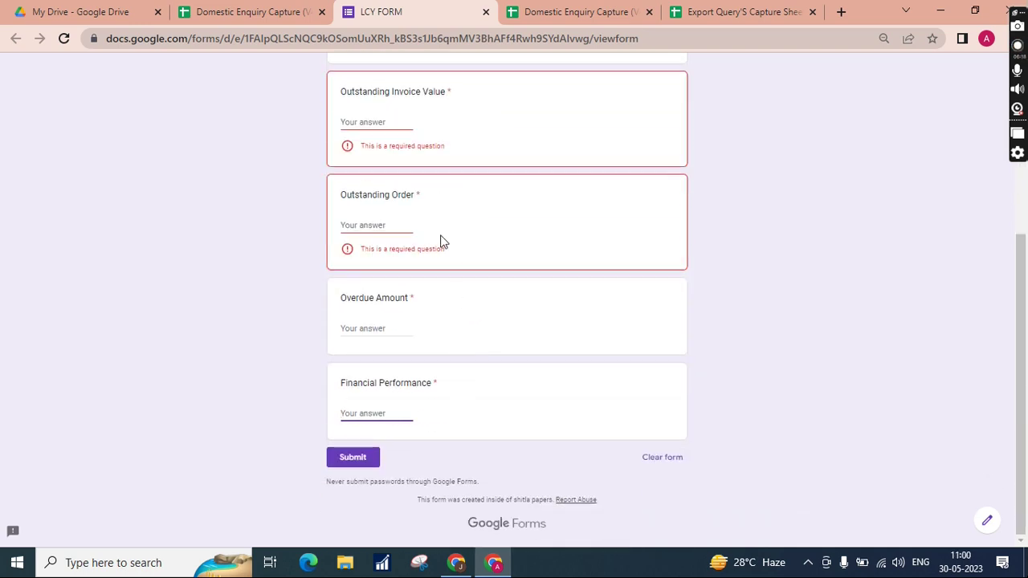
- Compare the LCY form's questions with the Fill LCY and outstanding columns in the domestic enquiry coordinator sheet
left_click(249, 11)
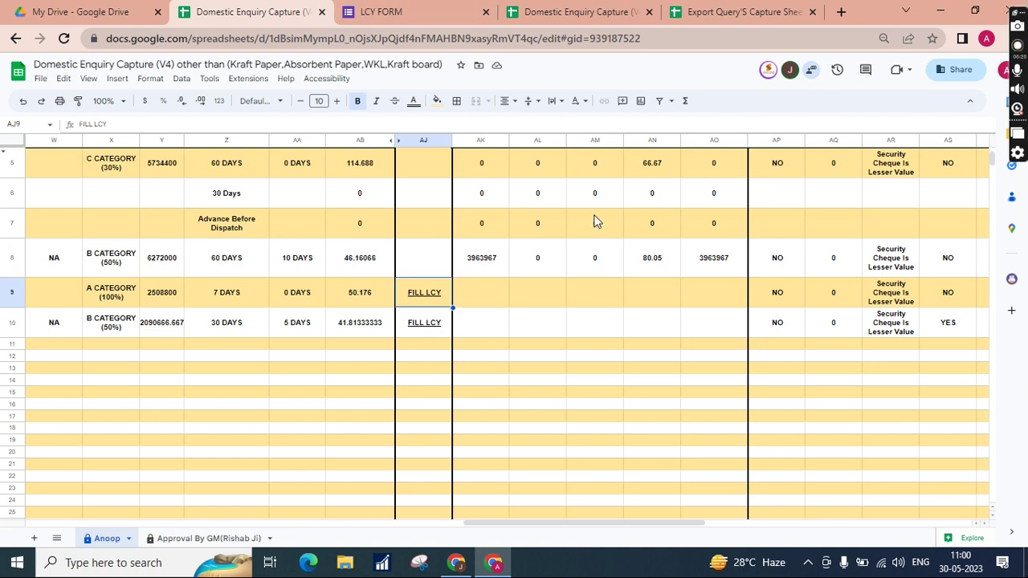
scroll(595, 218, "up", 2)
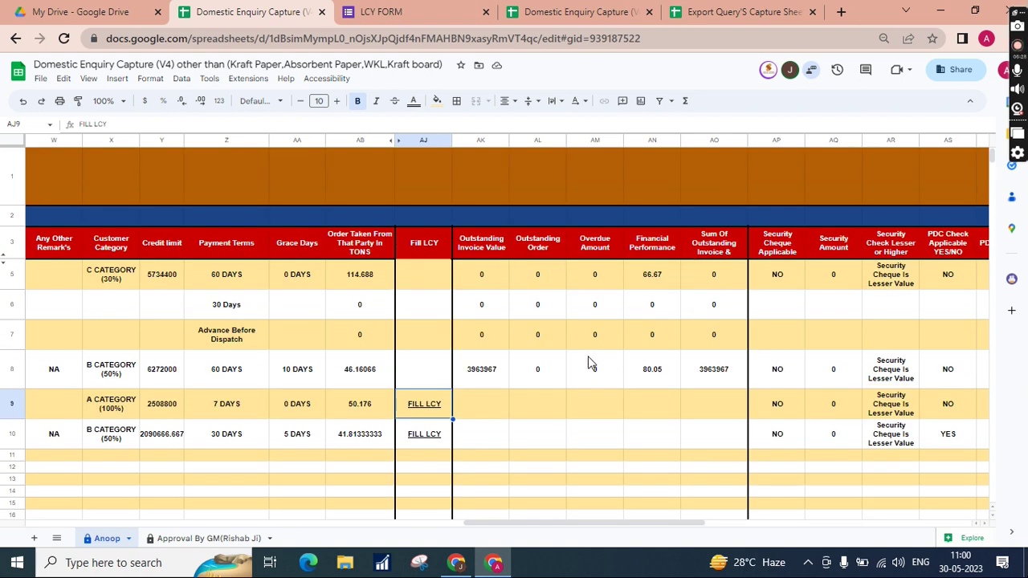
left_click(376, 11)
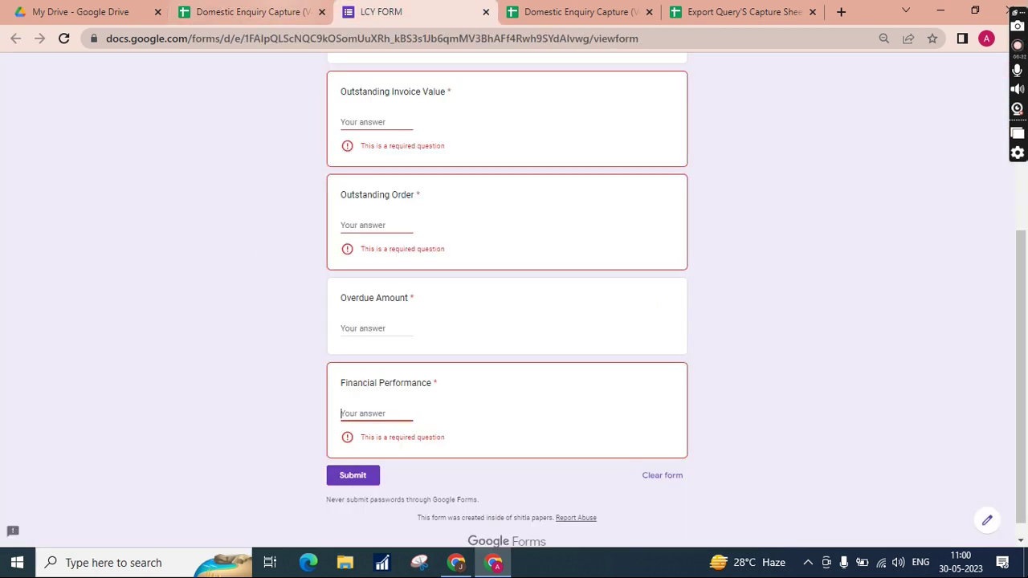
left_click(265, 12)
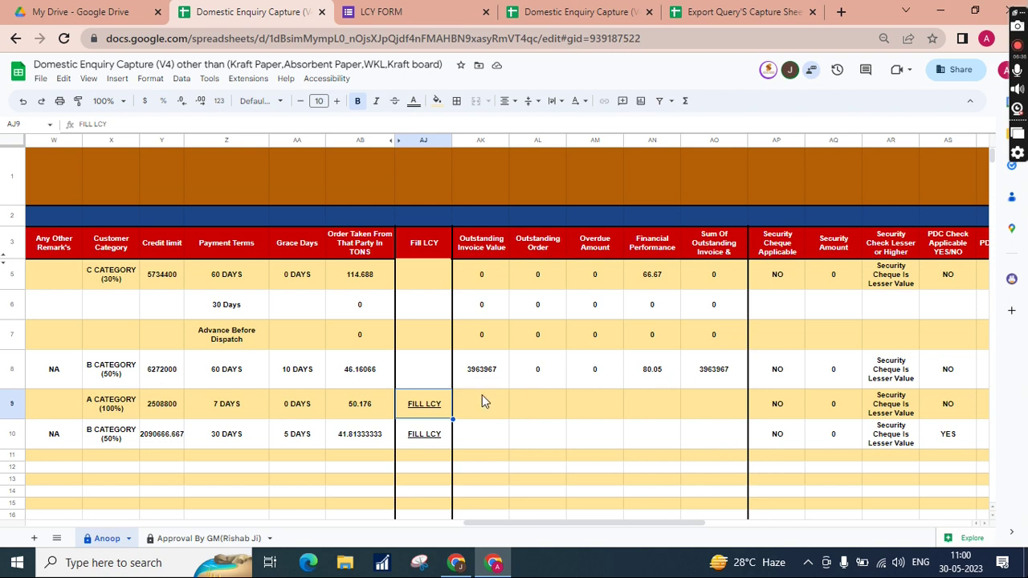
left_click(430, 381)
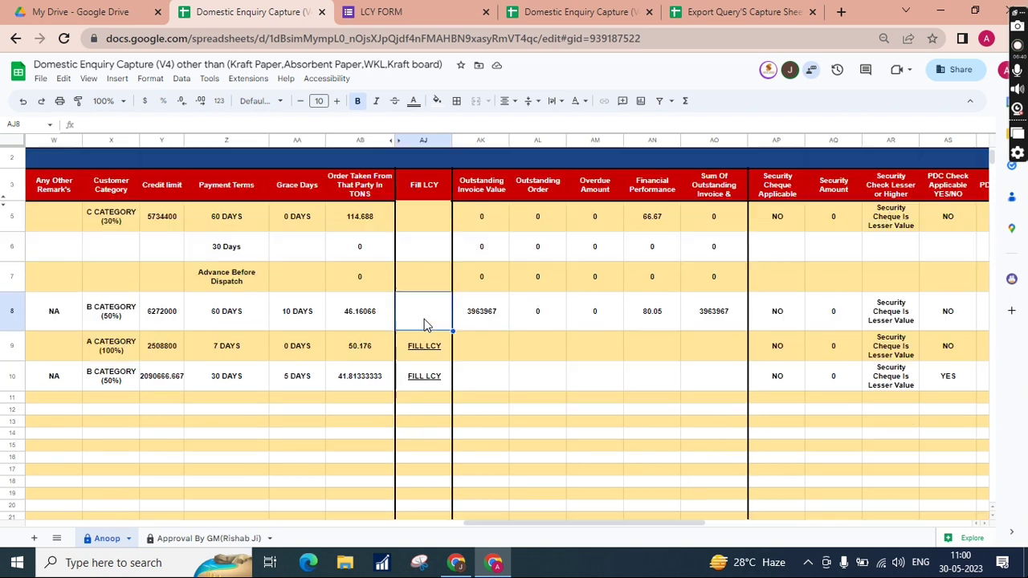
- Go through the Security Cheque Applicable, Security Amount, Security Check Lesser or Higher and PDC Check Applicable cells for the row 5 enquiry
scroll(630, 388, "right", 1)
scroll(630, 388, "right", 2)
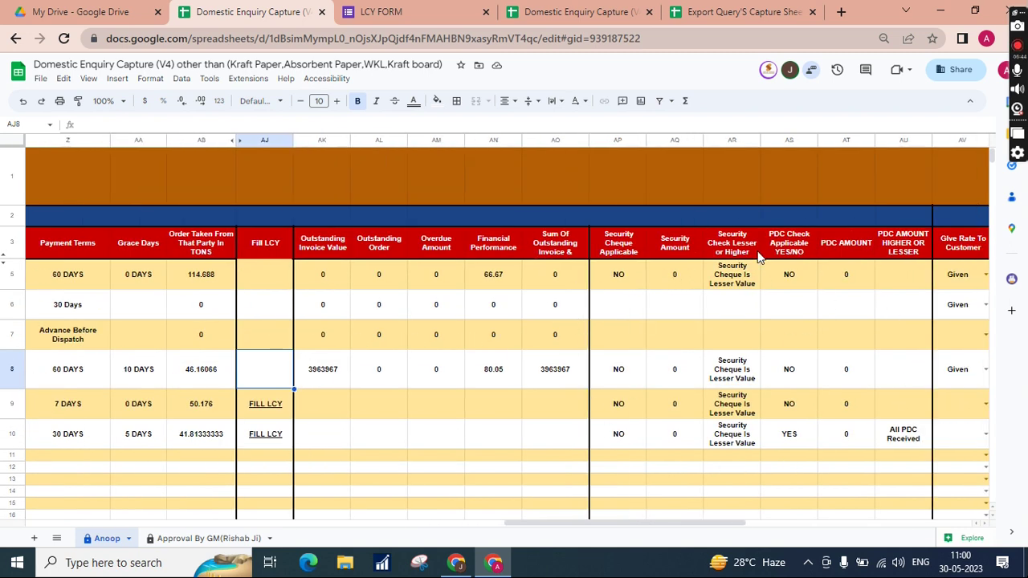
scroll(835, 433, "right", 2)
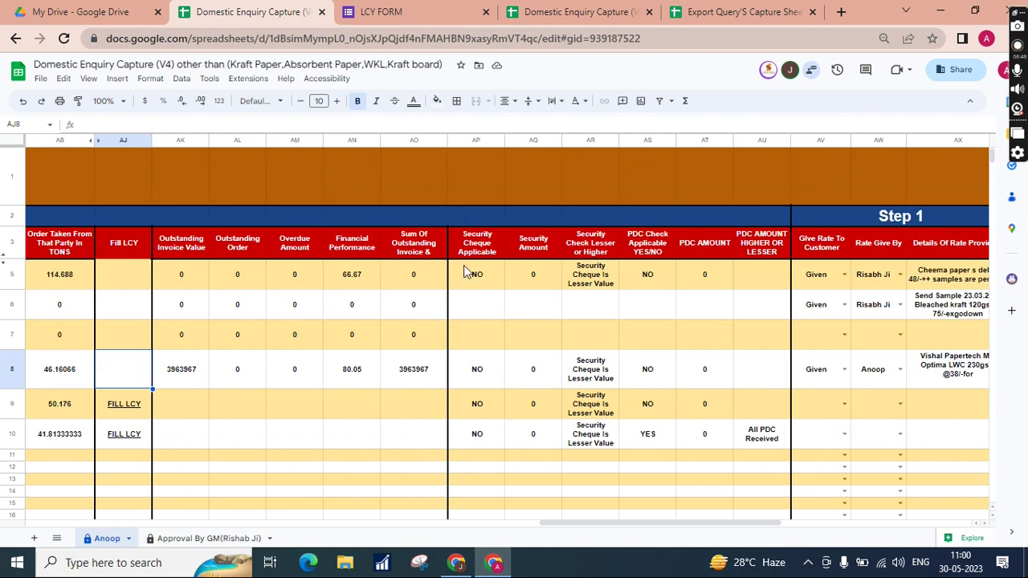
left_click(477, 278)
key("Tab")
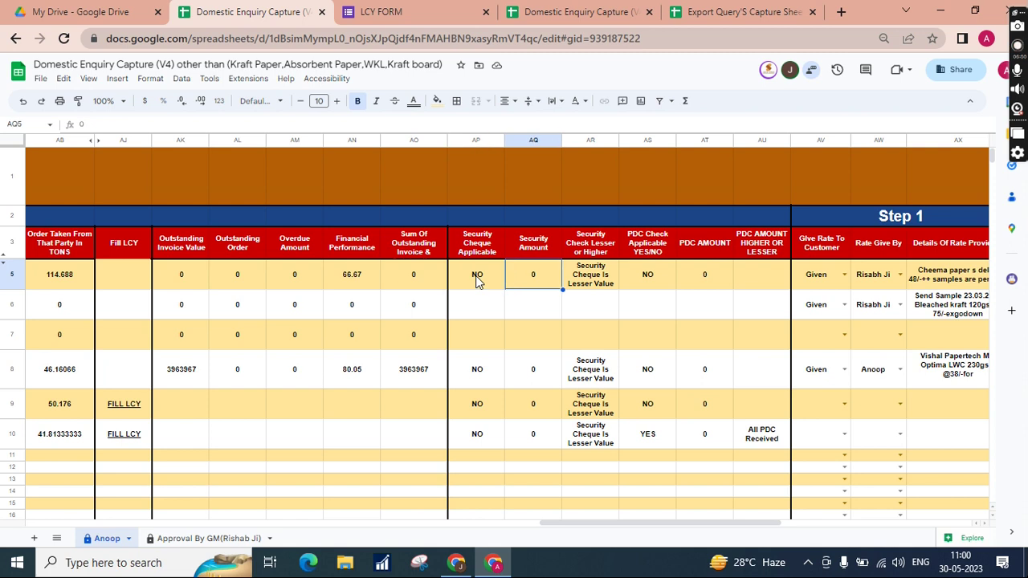
key("Tab")
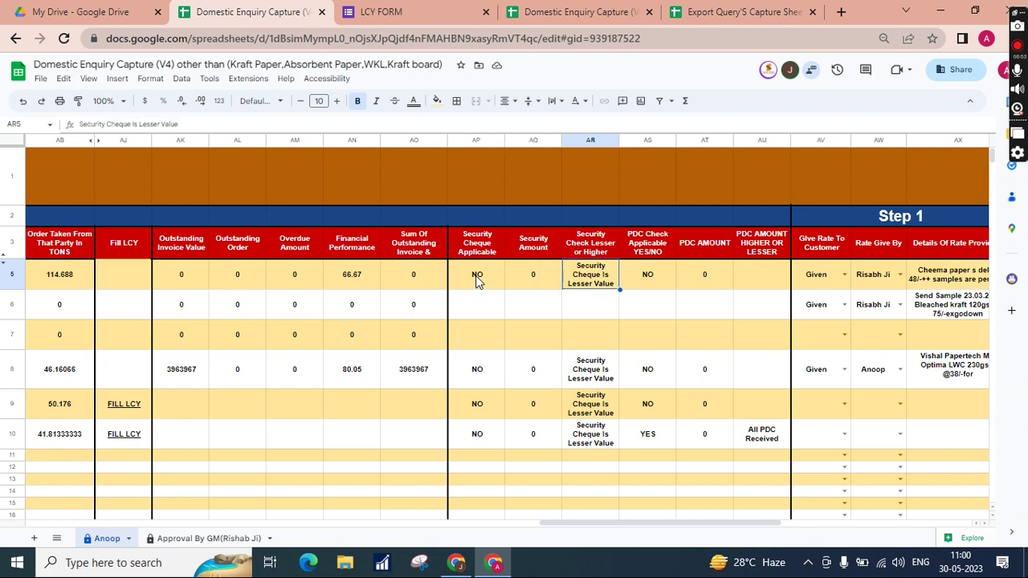
left_click(487, 283)
left_click(552, 288)
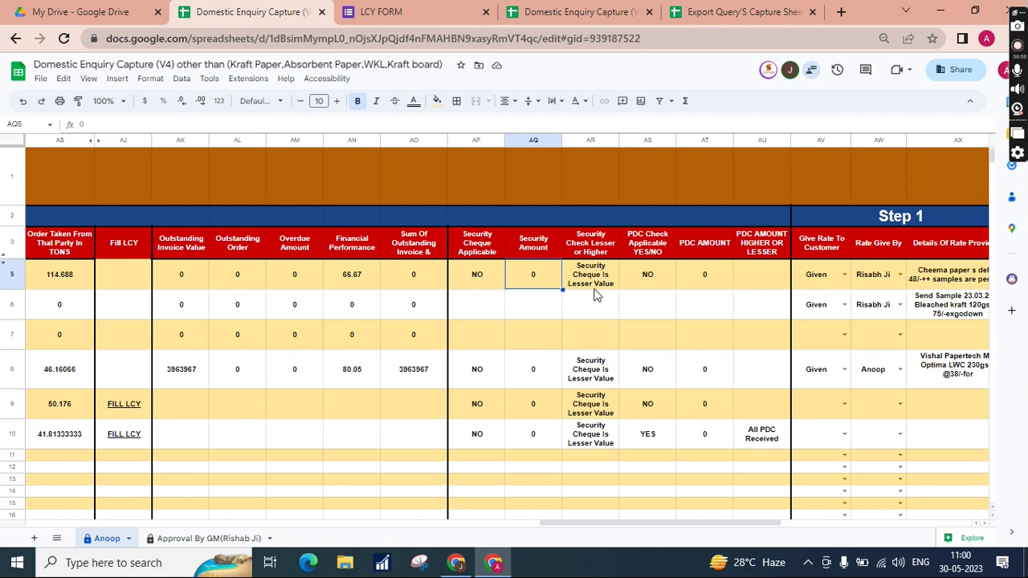
left_click(659, 281)
- Examine the Step 1 headings Rate Give By and Give Rate To Customer, following the PDC columns
scroll(659, 281, "right", 2)
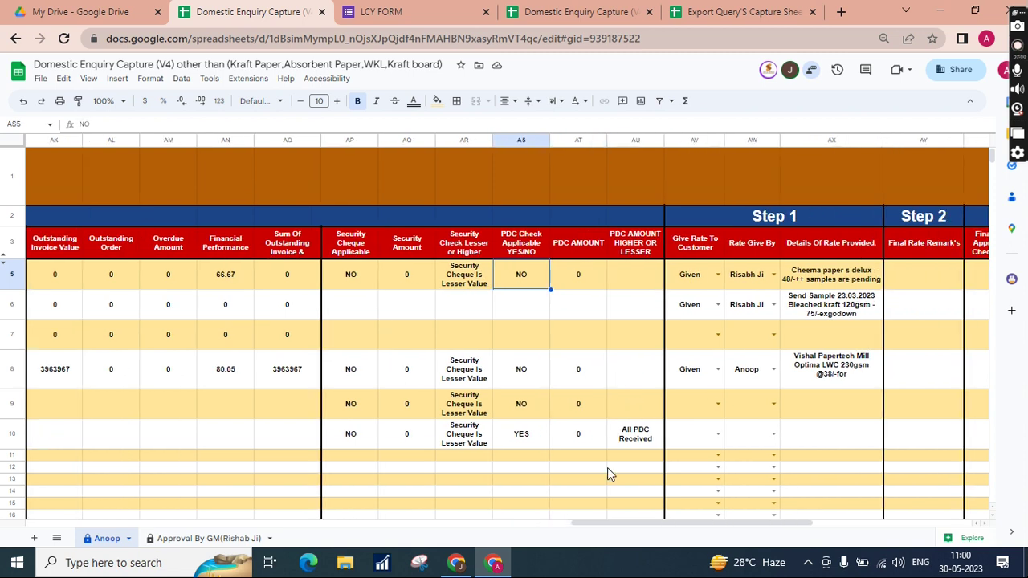
scroll(608, 472, "right", 1)
scroll(574, 372, "right", 1)
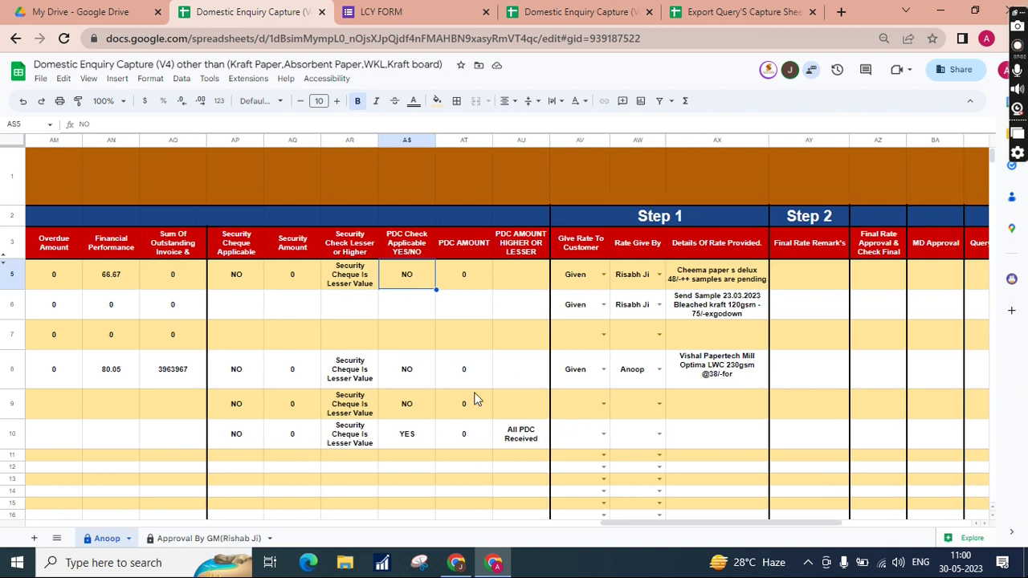
left_click(629, 239)
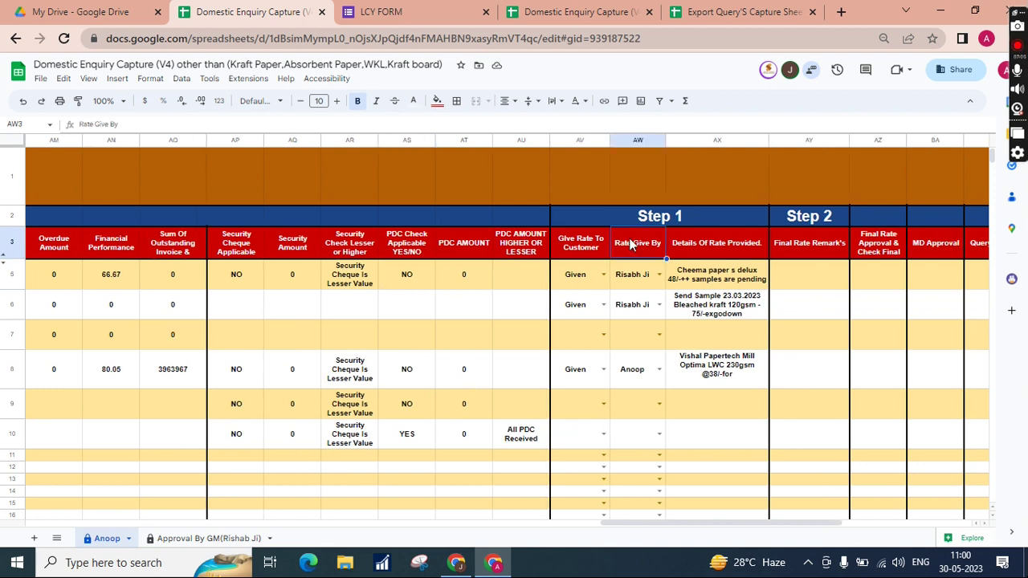
left_click(591, 253)
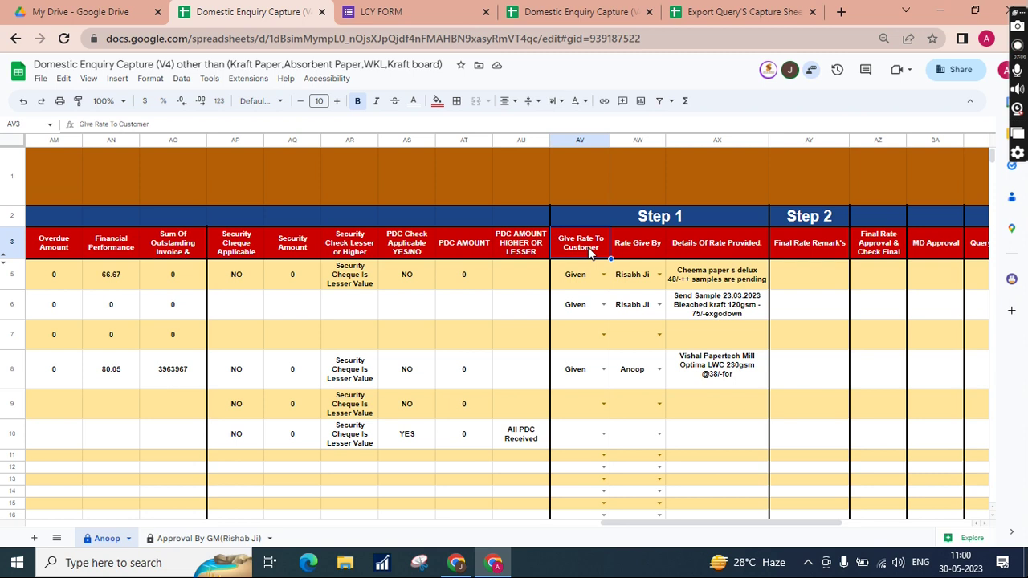
- Return to the start of the sheet and go through row 9's enquiry details from Customer Firm Name to Product, Quality, Country and State
left_click(509, 403)
scroll(508, 404, "left", 10)
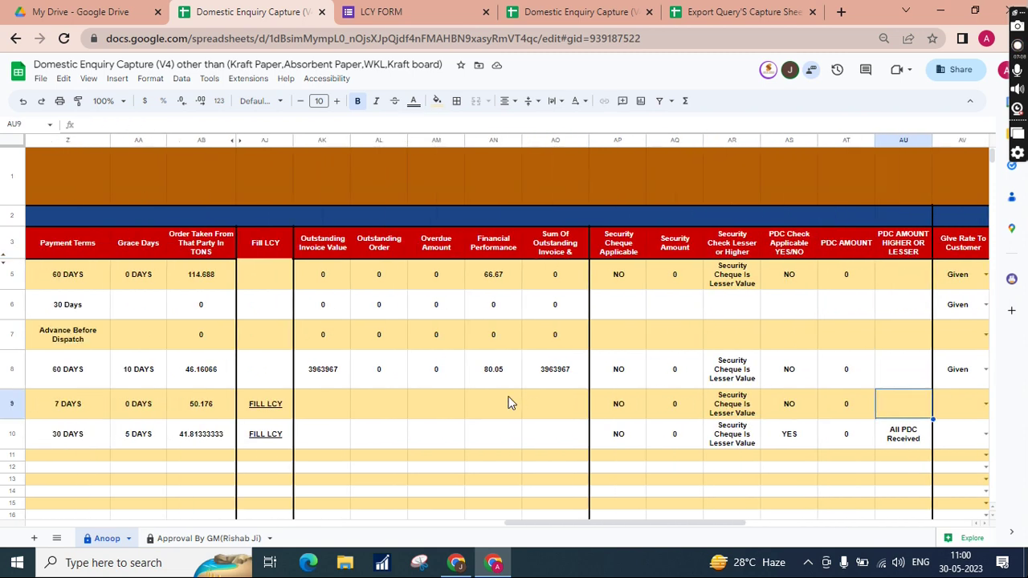
scroll(576, 434, "left", 20)
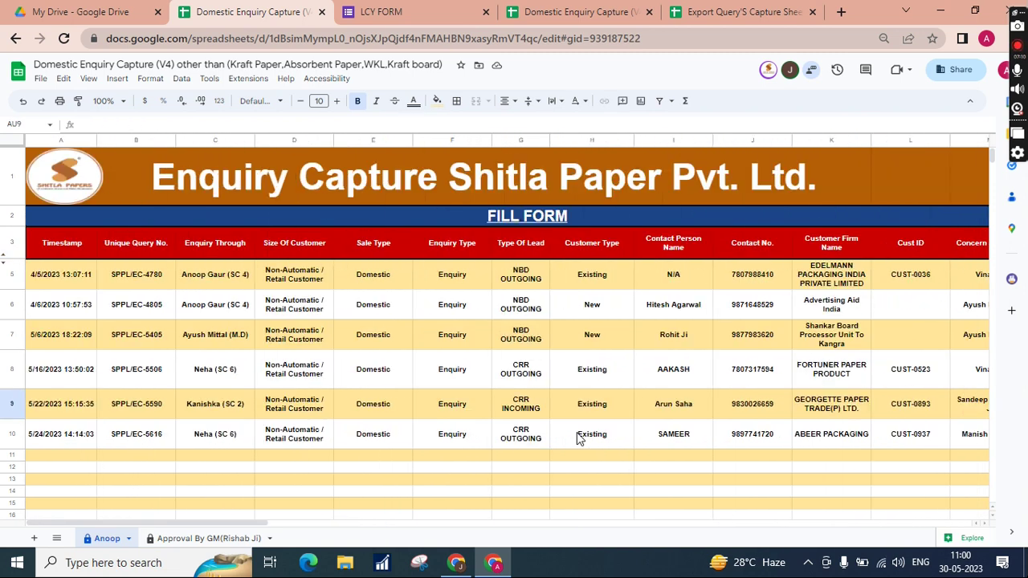
left_click(828, 416)
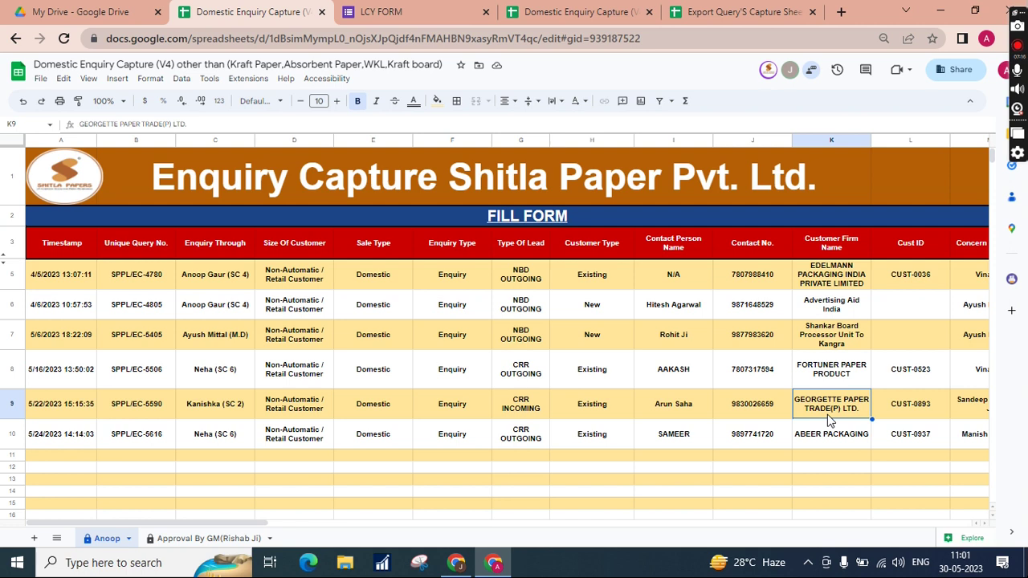
key("Left")
key("Left")
key("Left")
key("Right")
key("Right")
key("Right")
key("Right")
key("Right")
key("Right")
key("Right")
key("Right")
key("Left")
key("Left")
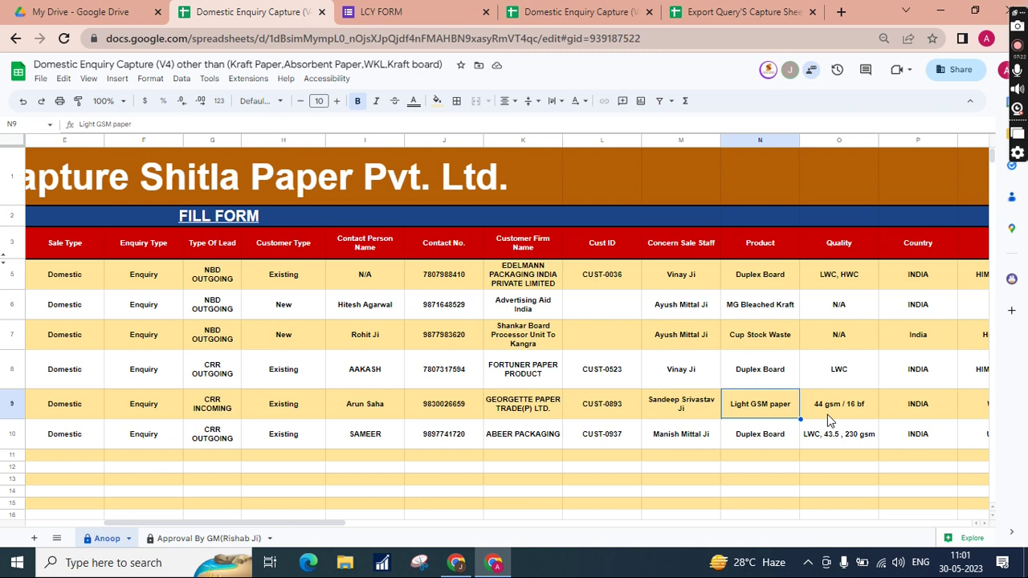
key("Right")
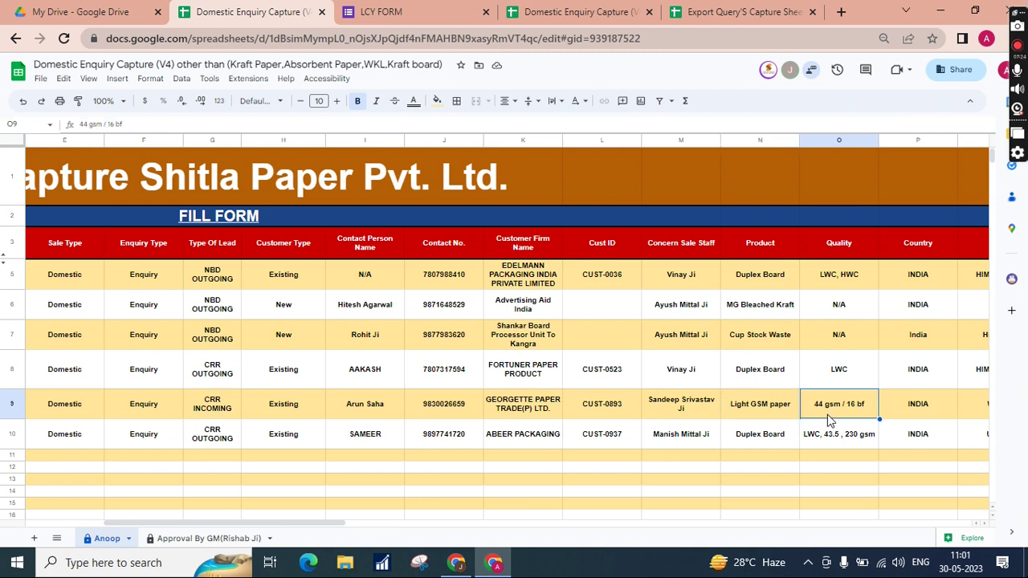
key("Right")
key("Right")
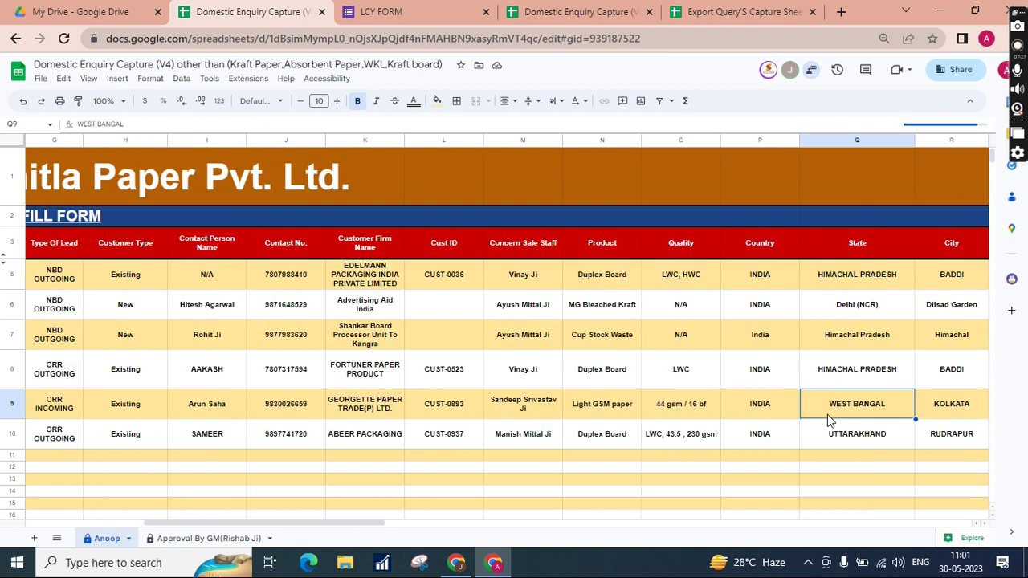
- Check the Specific Mill and Quantity In (KG) entries of the row 9 enquiry
scroll(827, 415, "right", 5)
scroll(827, 414, "right", 1)
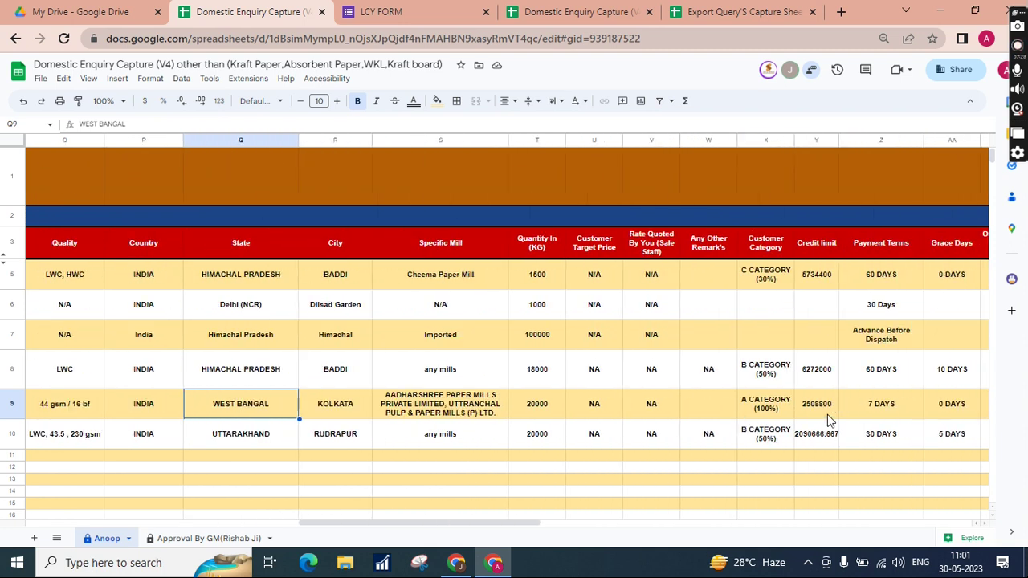
left_click(453, 415)
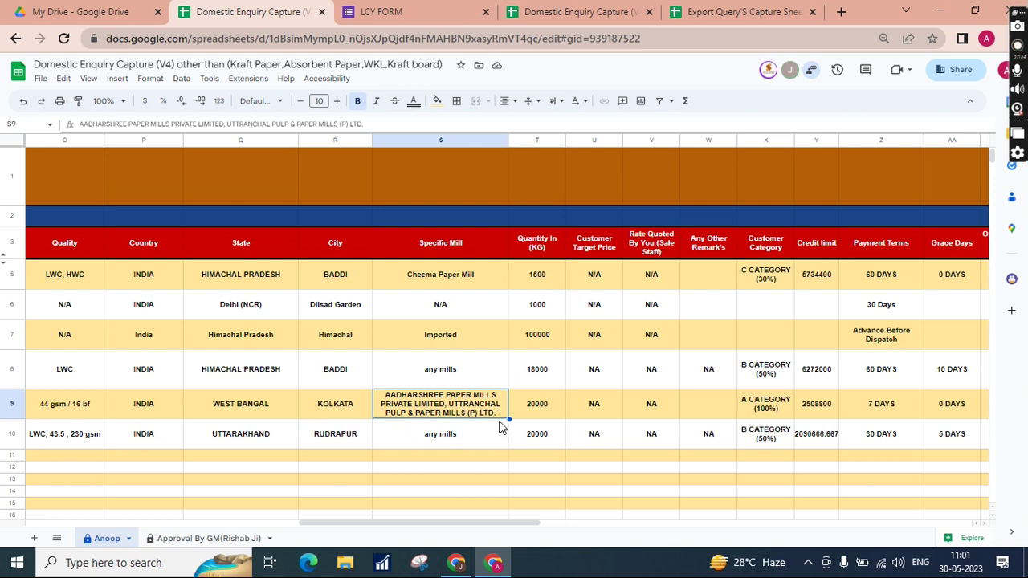
scroll(524, 427, "right", 2)
left_click(383, 412)
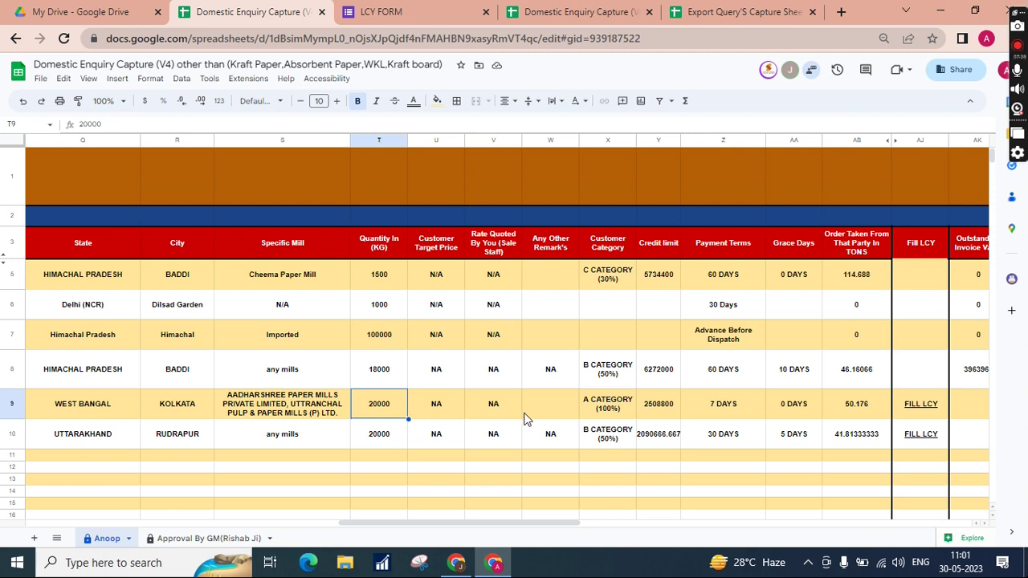
- Go through row 9's Step 1 cells for Give Rate To Customer, Rate Give By and Details Of Rate Provided
scroll(524, 419, "right", 8)
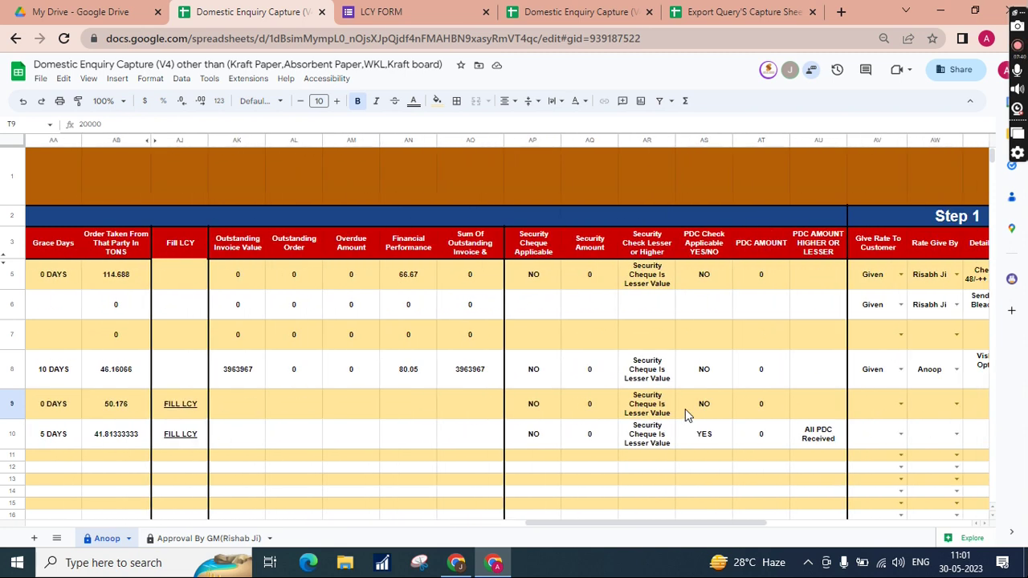
scroll(685, 409, "right", 3)
left_click(633, 411)
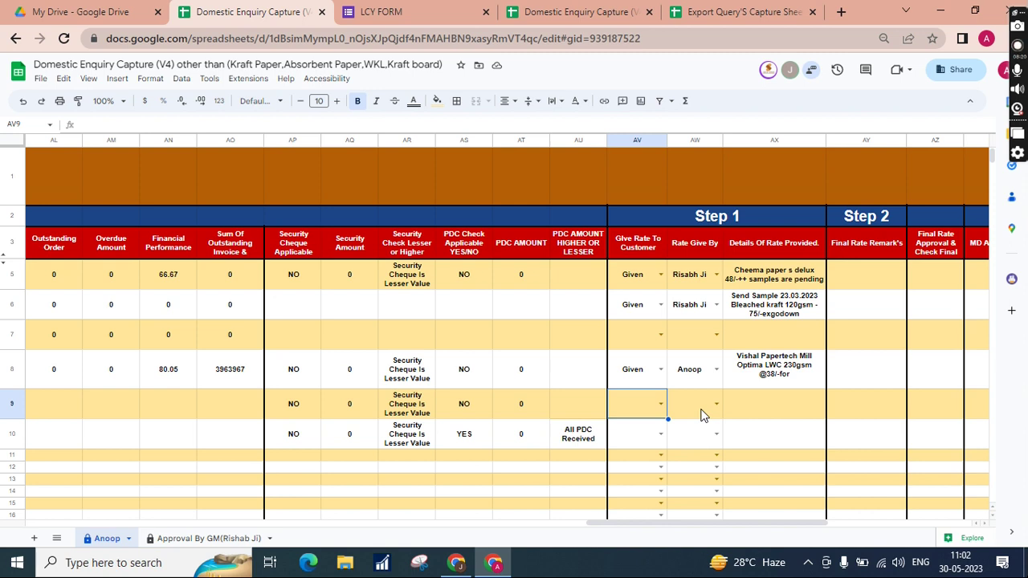
left_click(689, 344)
left_click(693, 416)
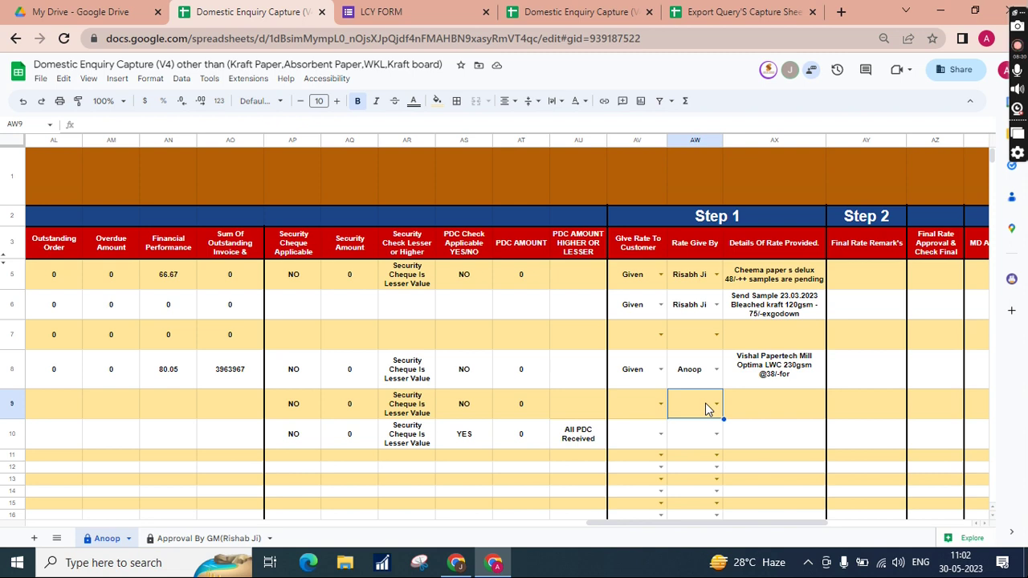
left_click(758, 412)
scroll(758, 411, "right", 2)
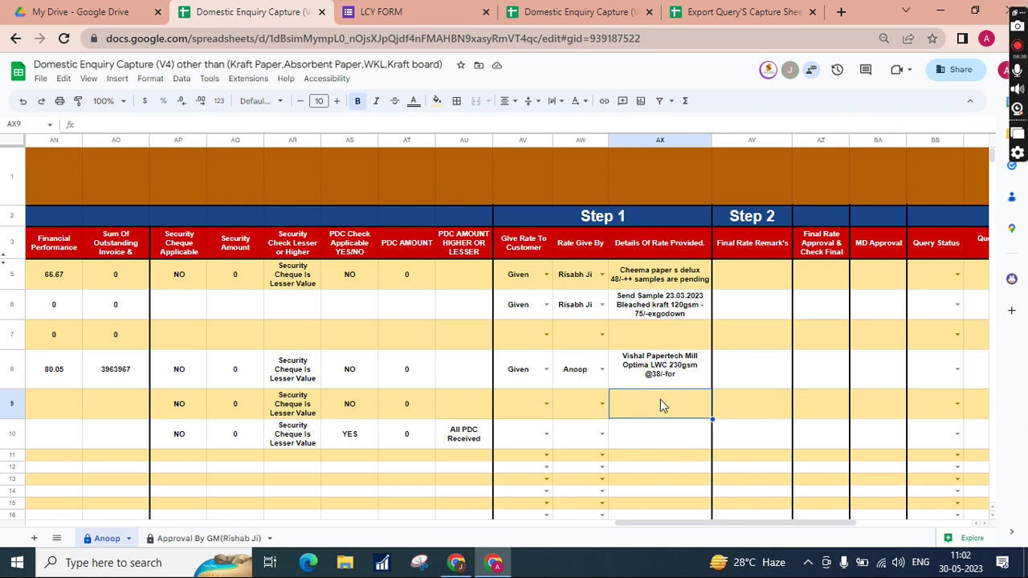
- Examine the Step 2 Final Rate Remark's cells in rows 9, 7 and 8
left_click(744, 410)
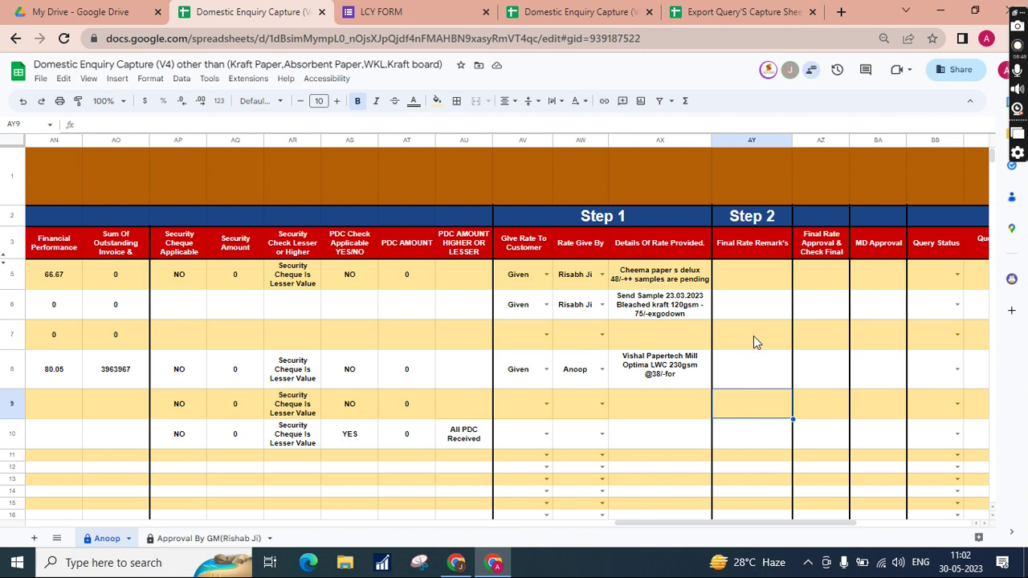
left_click(753, 336)
left_click(747, 371)
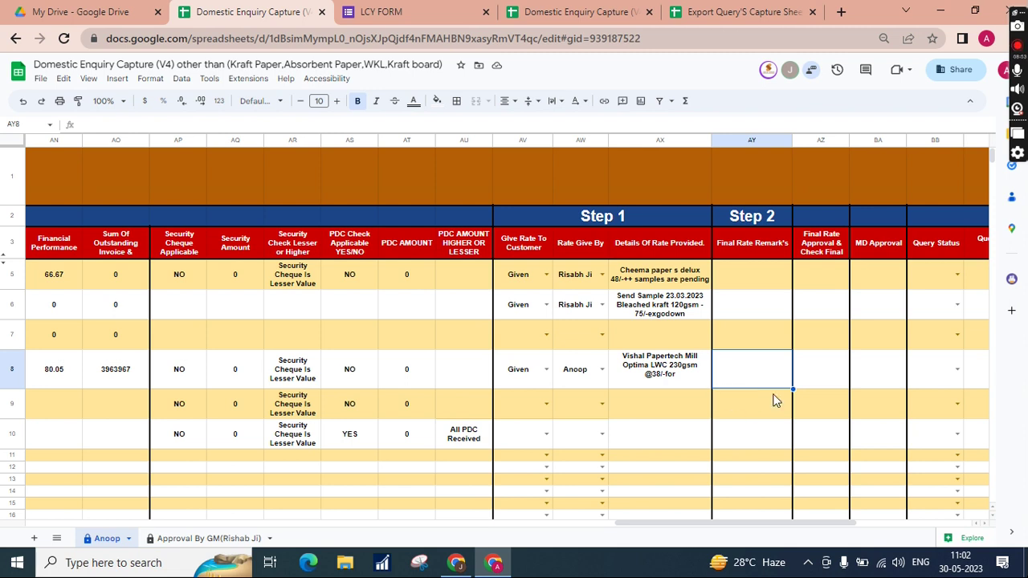
- Switch to the Kraft Paper, Absorbent Paper, WKL and Kraft board enquiry spreadsheet and go through its Step 2 Final Rate Remark's cells in rows 5 to 11
scroll(742, 384, "right", 1)
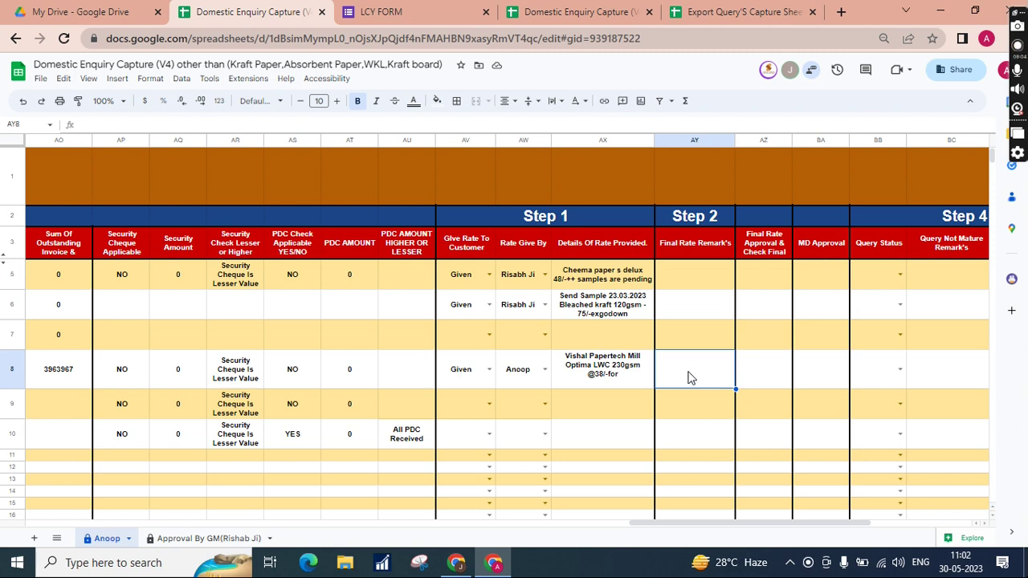
scroll(689, 377, "right", 3)
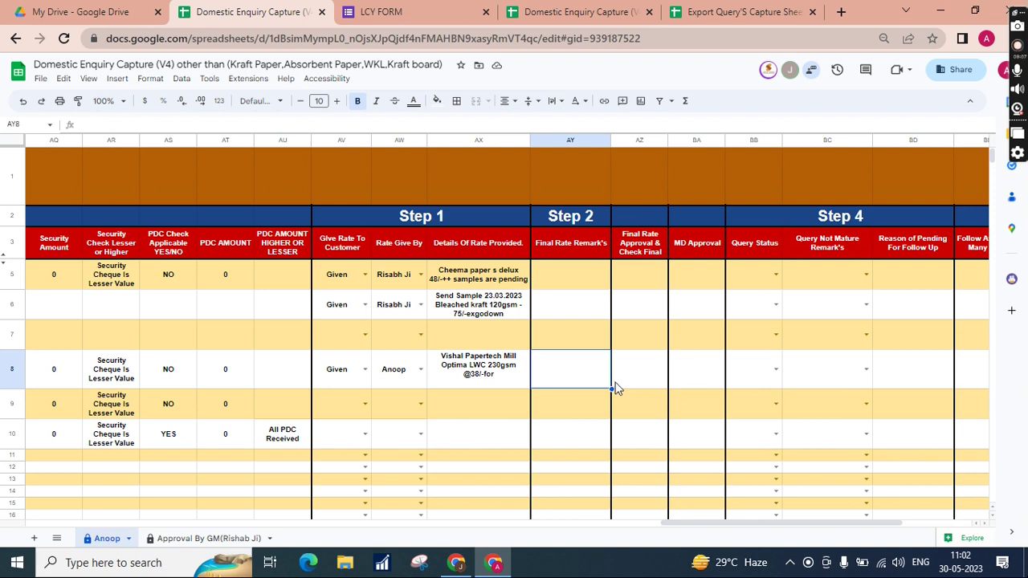
left_click(546, 10)
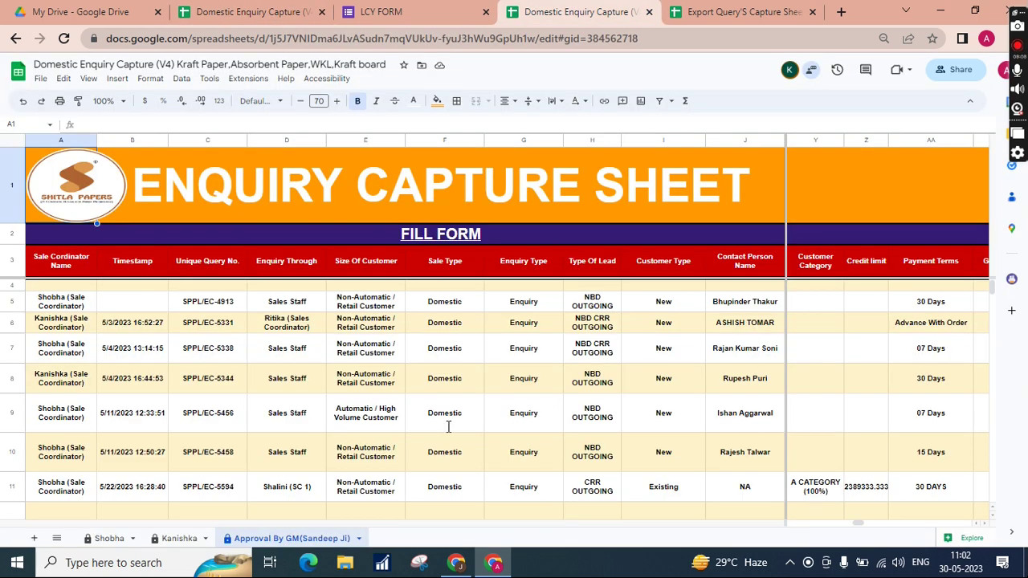
scroll(910, 400, "right", 10)
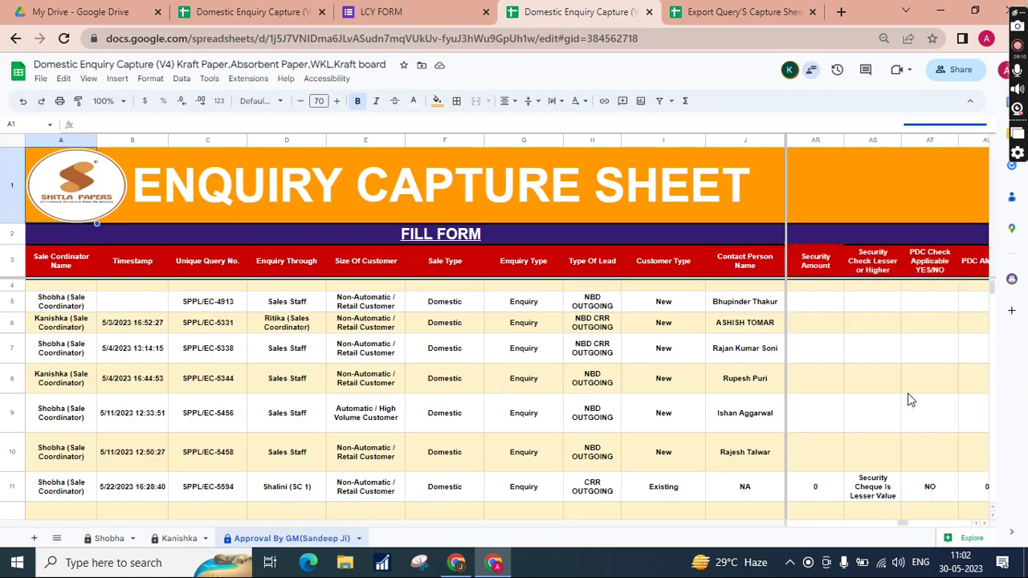
scroll(910, 400, "right", 5)
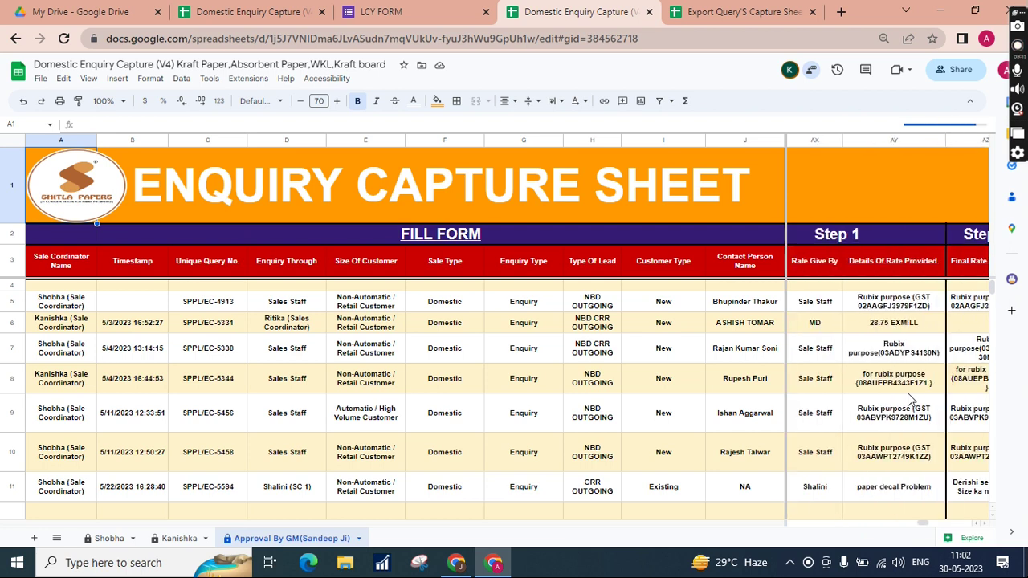
left_click(944, 319)
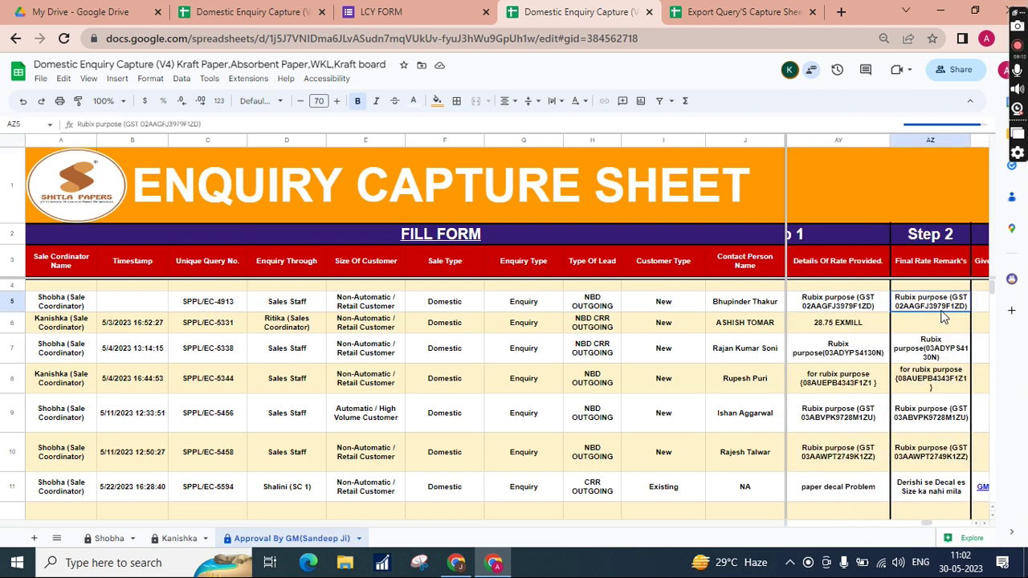
key("Down")
key("Down")
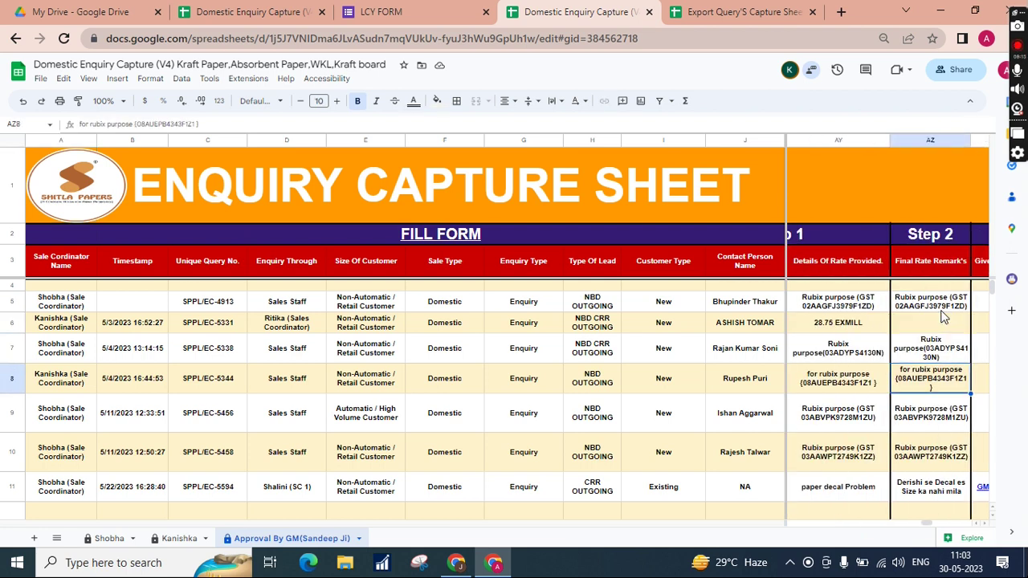
key("Down")
key("Down")
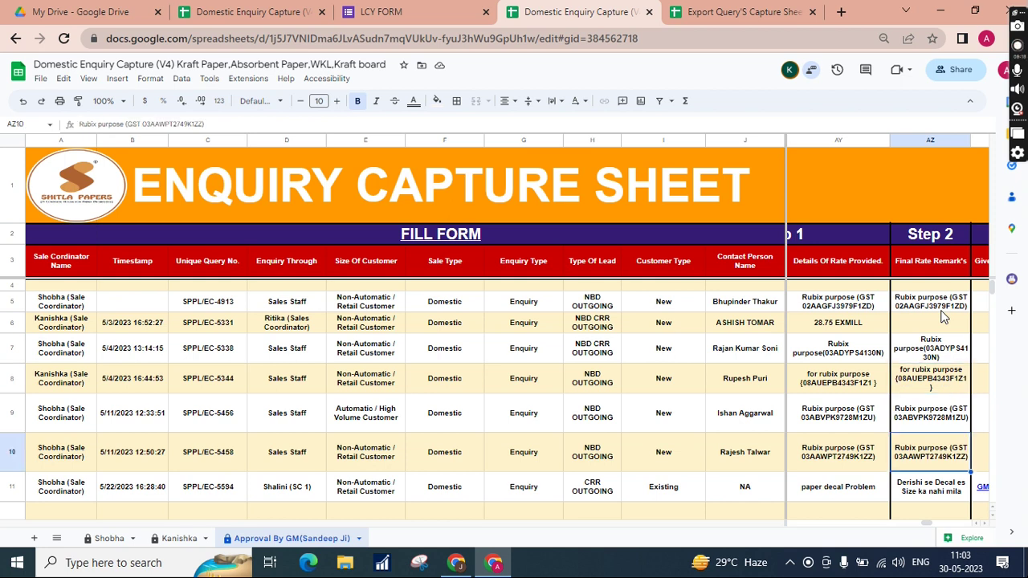
key("Down")
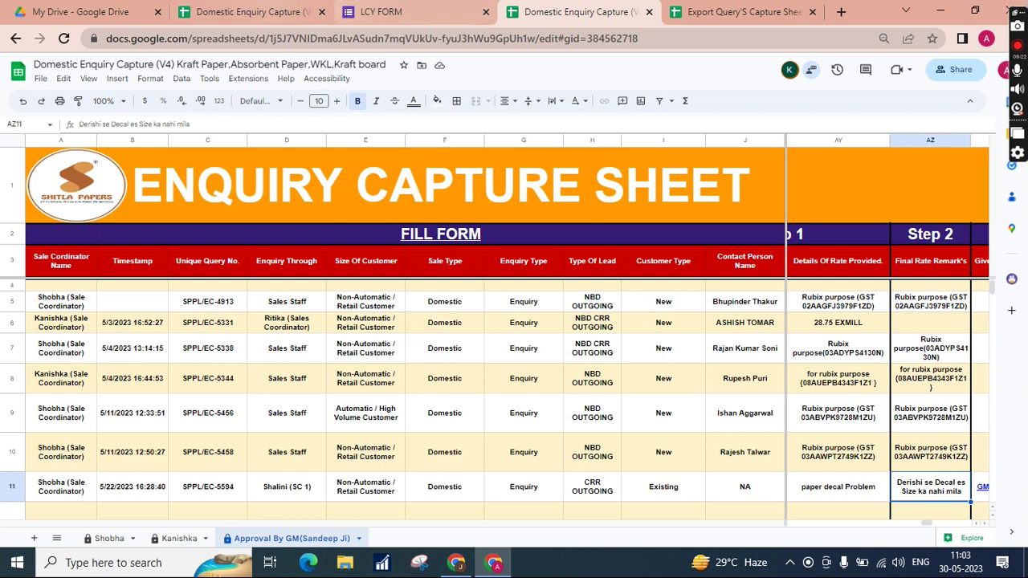
- Check row 10's Step 1 Give Rate To Customer and Rate Give By cells in the Kraft Paper spreadsheet
left_click(249, 11)
left_click(562, 11)
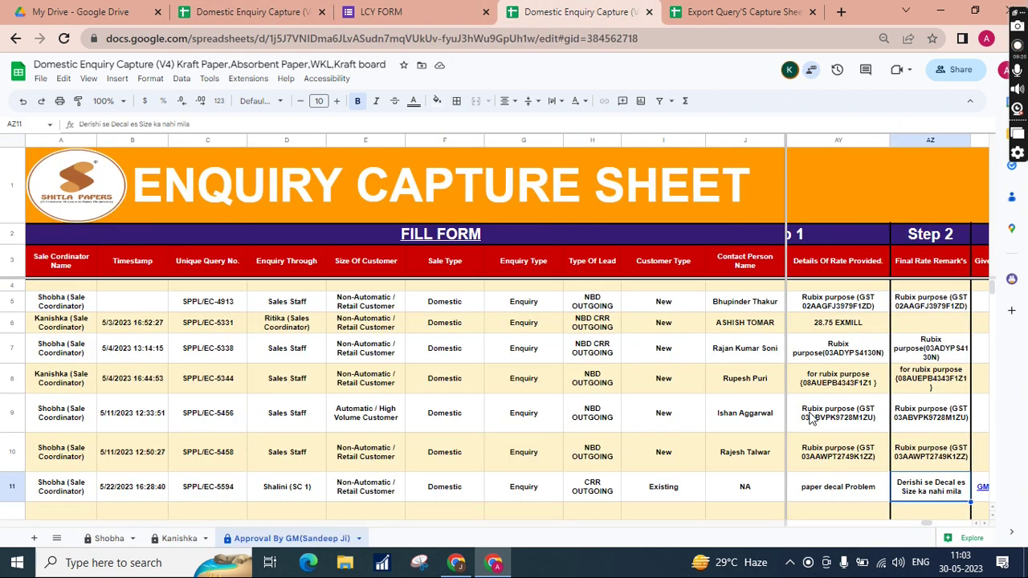
left_click(813, 440)
scroll(812, 426, "right", 1)
scroll(877, 458, "left", 2)
scroll(876, 458, "left", 2)
left_click(891, 460)
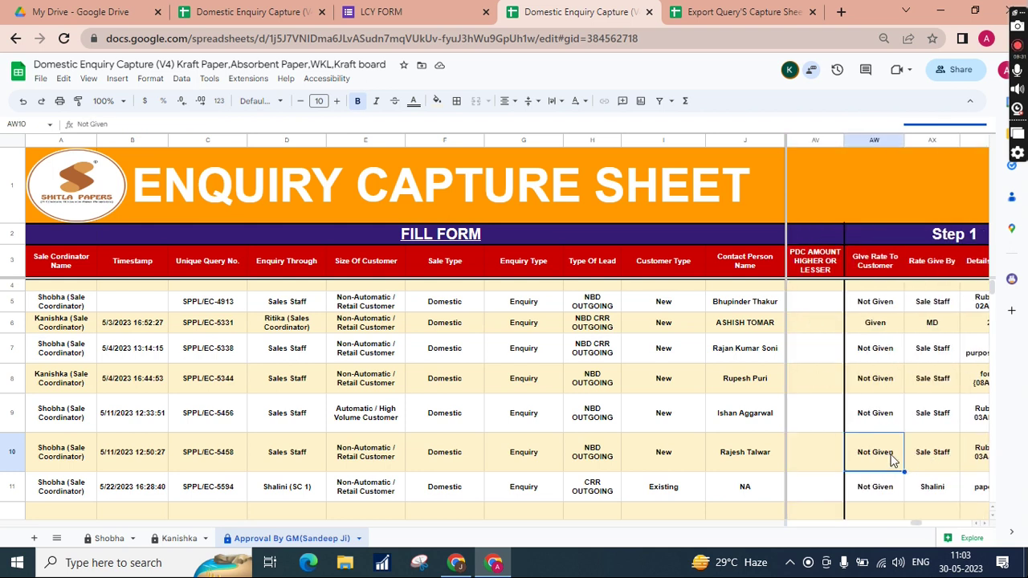
key("Right")
scroll(891, 459, "right", 1)
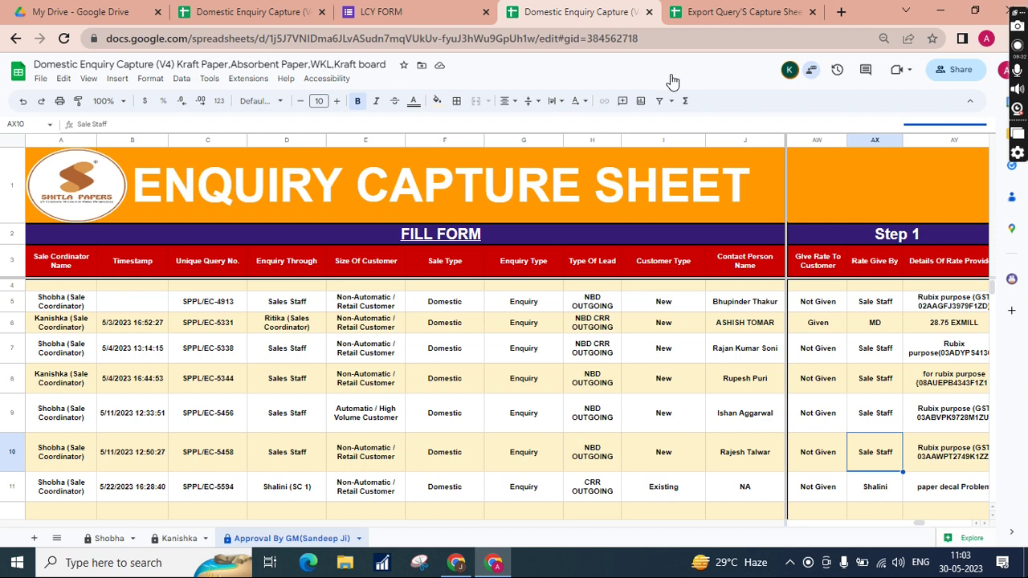
- Examine row 10's Type Of Lead and Customer Type in the Kraft Paper spreadsheet, and look across to the outstanding and security cheque columns
left_click(253, 12)
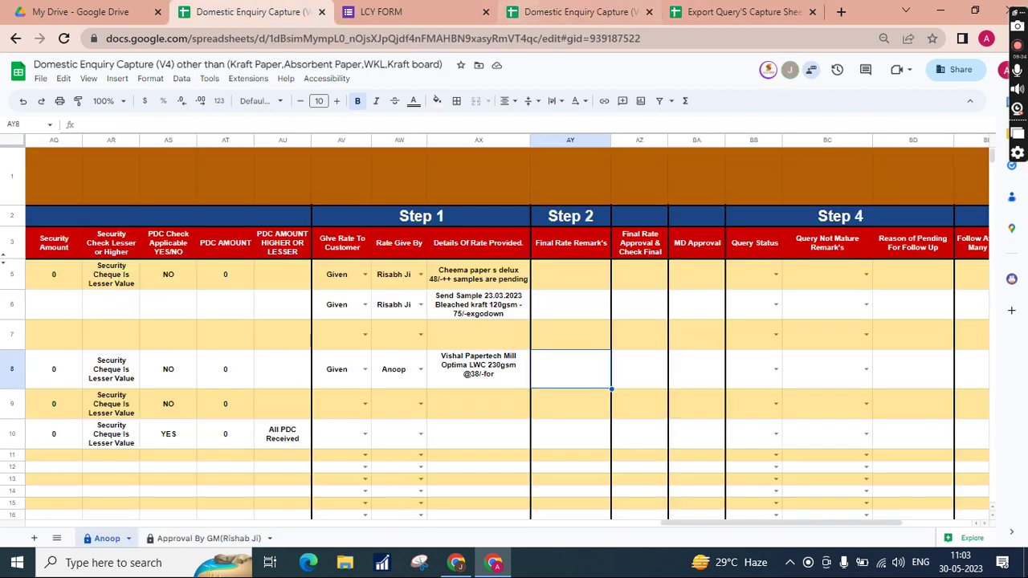
left_click(530, 12)
scroll(445, 471, "left", 10)
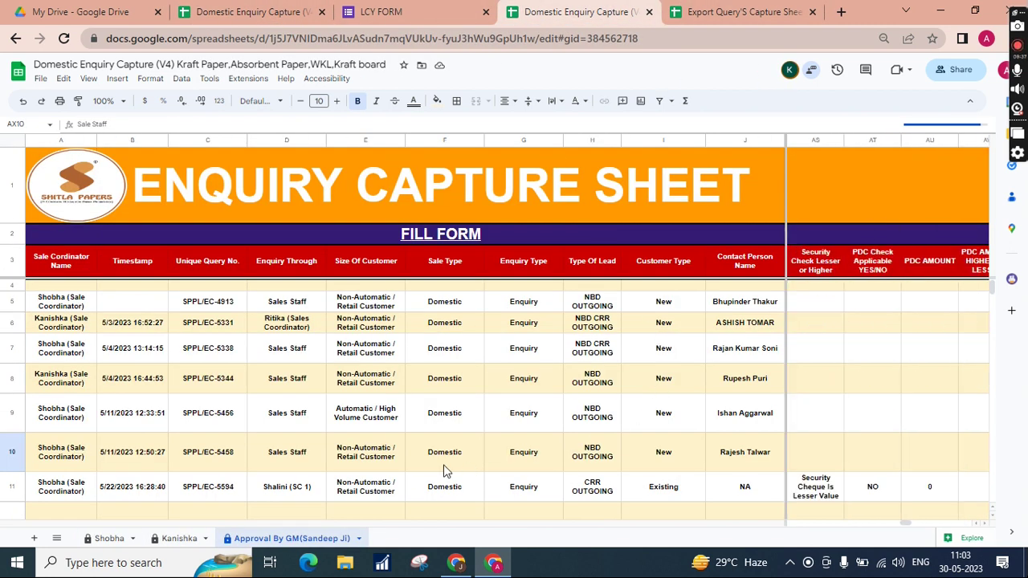
scroll(446, 471, "left", 5)
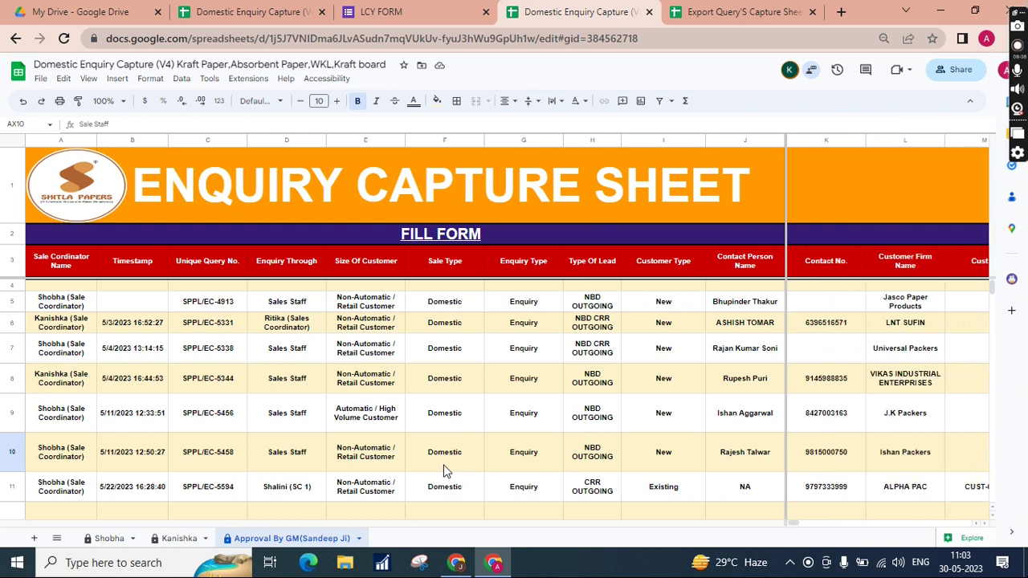
left_click(603, 464)
left_click(652, 464)
scroll(652, 463, "right", 5)
scroll(653, 464, "right", 10)
scroll(653, 464, "right", 15)
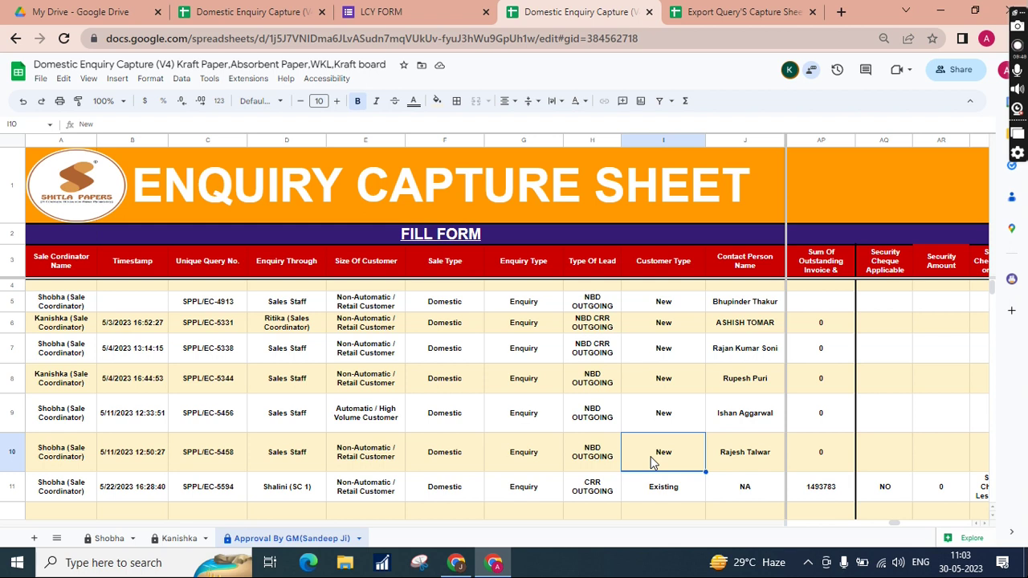
- Return to the other-than-Kraft-Paper enquiry spreadsheet and check the Final Rate Remark's cells in rows 5 and 8
left_click(253, 12)
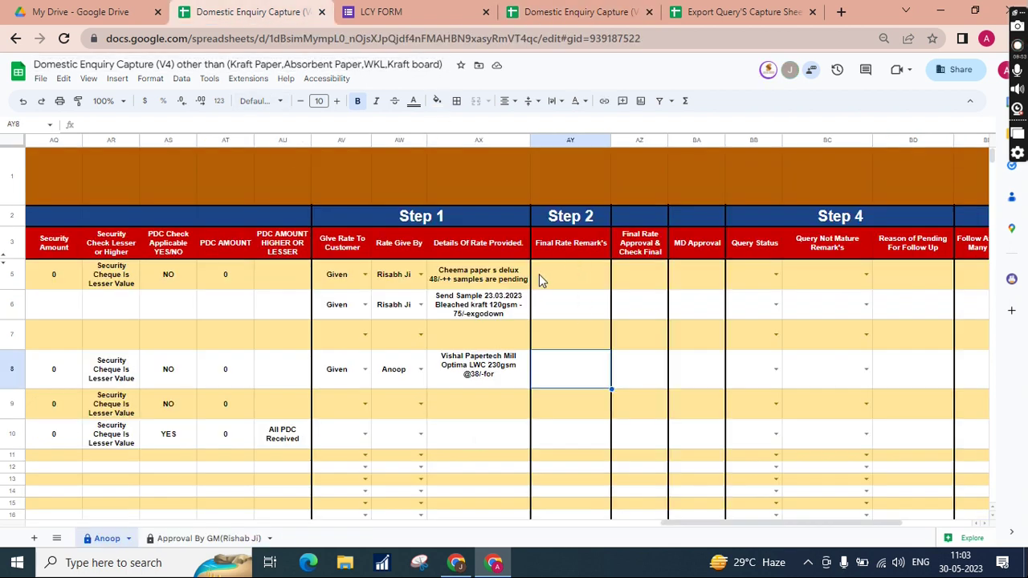
left_click(566, 281)
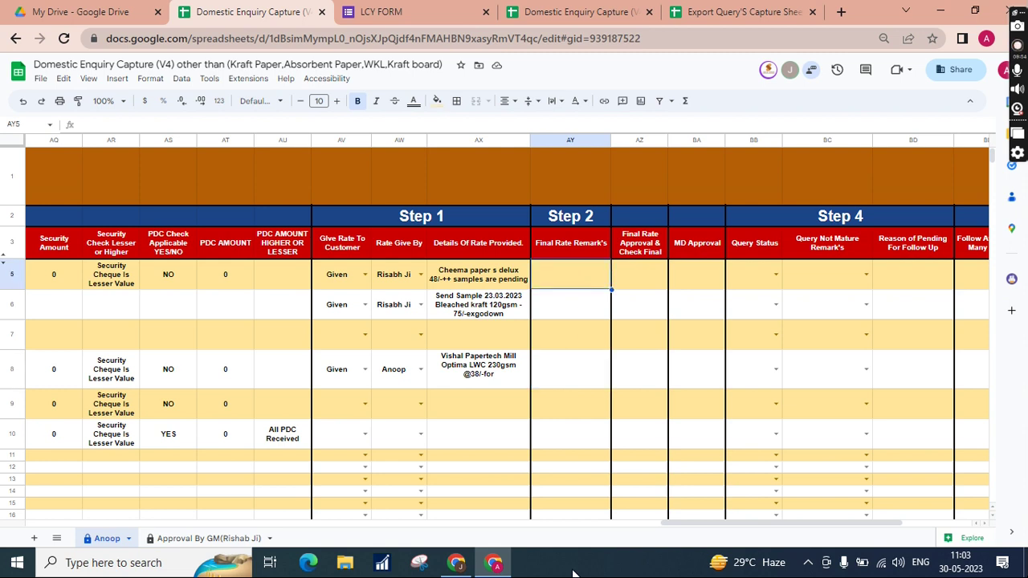
left_click(574, 377)
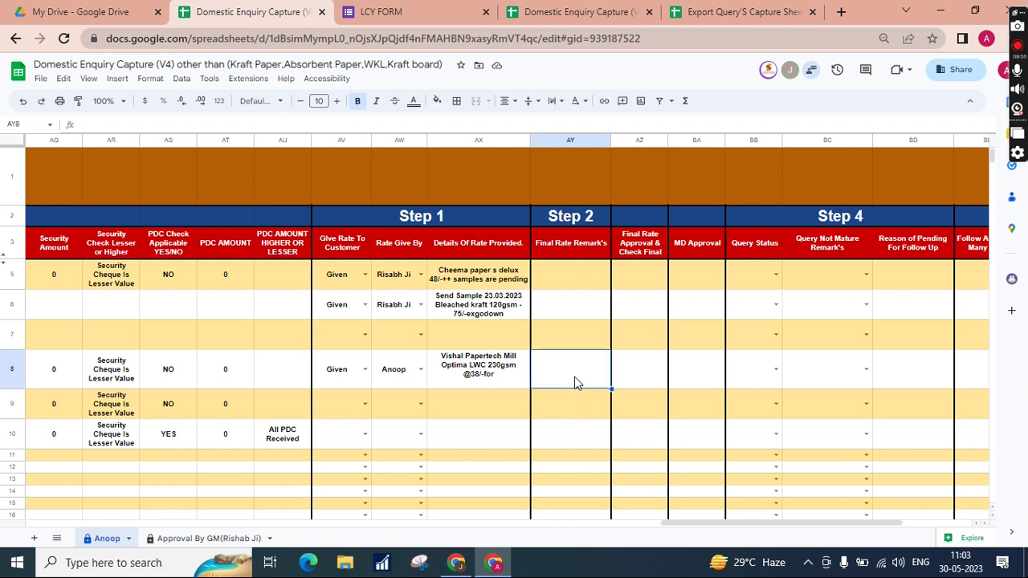
- Examine the Final Rate Approval & Check Final Rate Remark's header and its cells in rows 5 and 7 alongside row 5's Final Rate Remark's
left_click(638, 285)
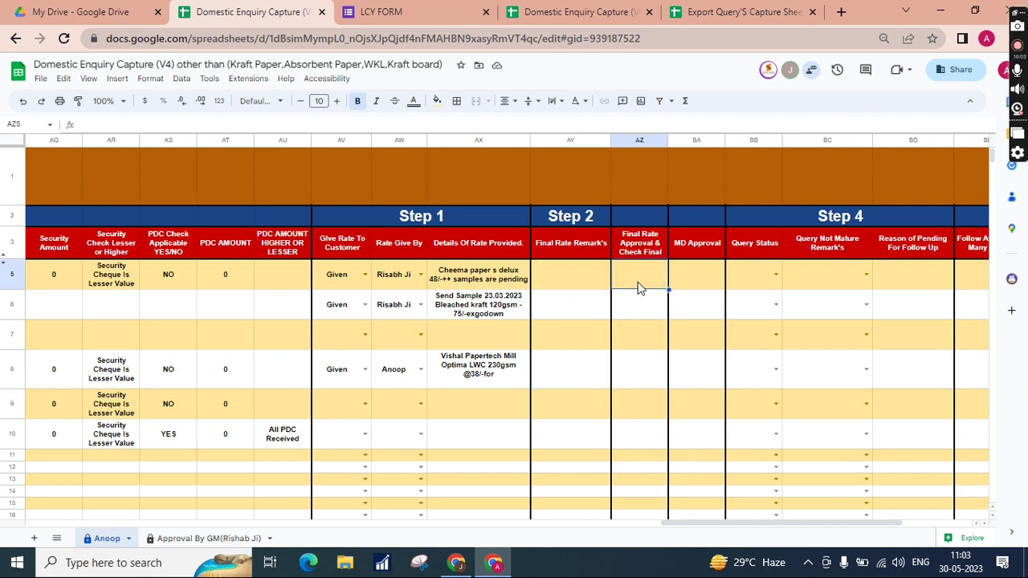
left_click(648, 253)
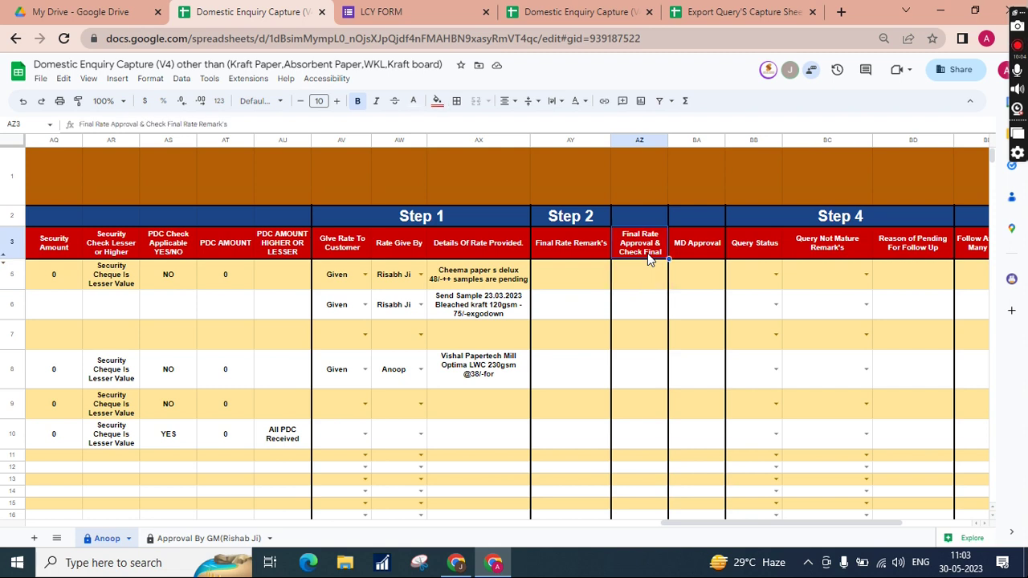
left_click(640, 285)
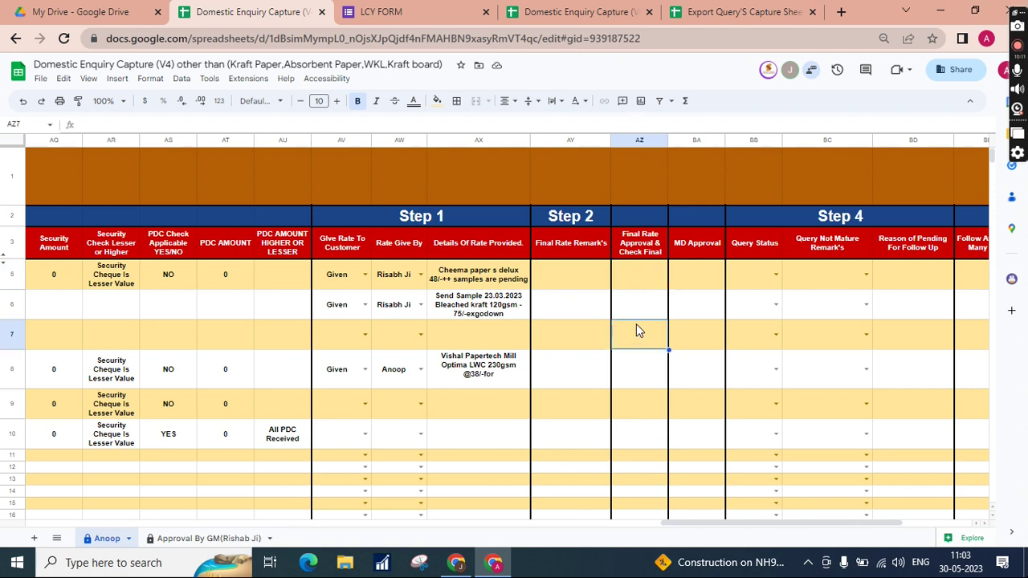
left_click(560, 285)
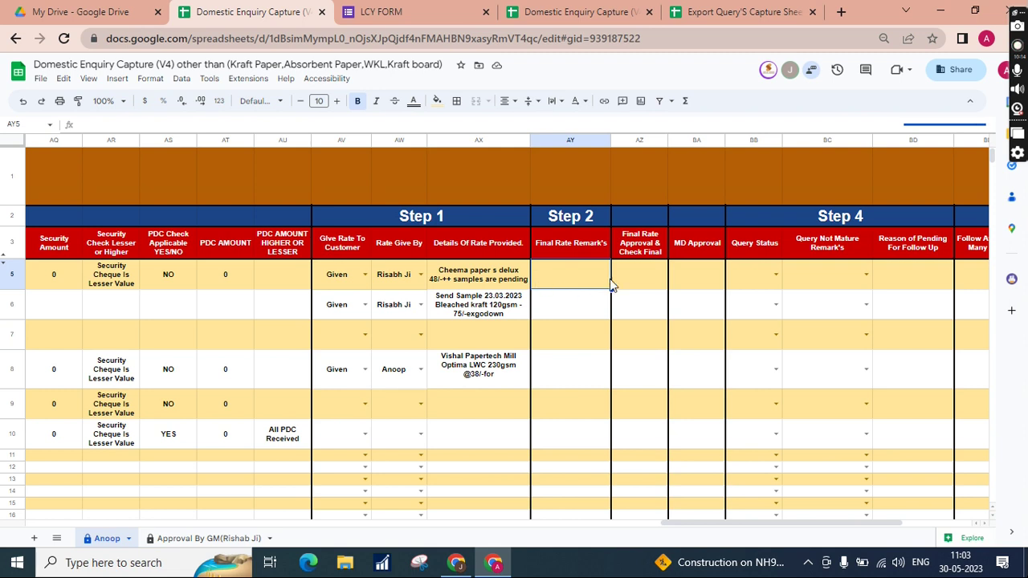
left_click(635, 277)
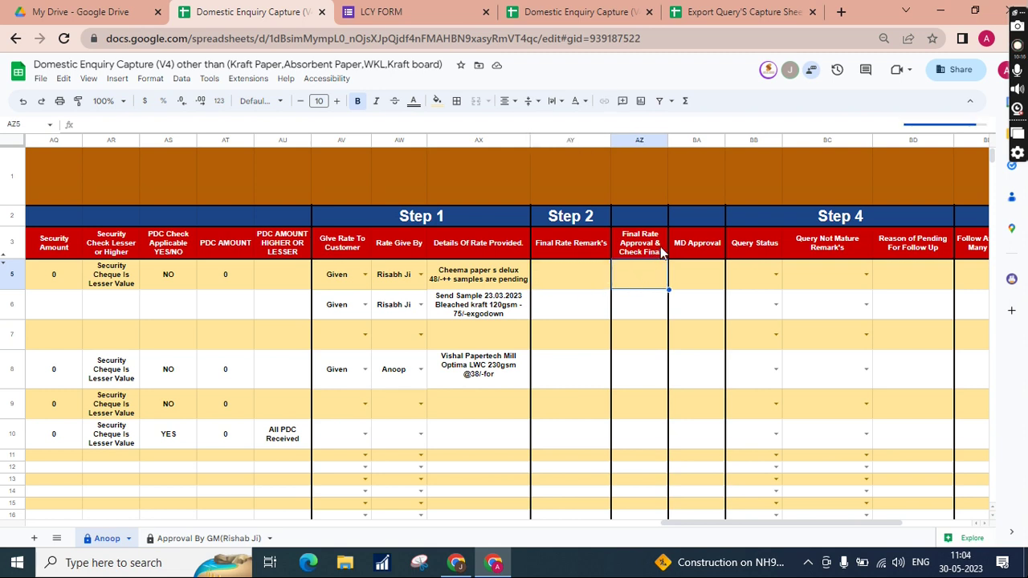
left_click(643, 254)
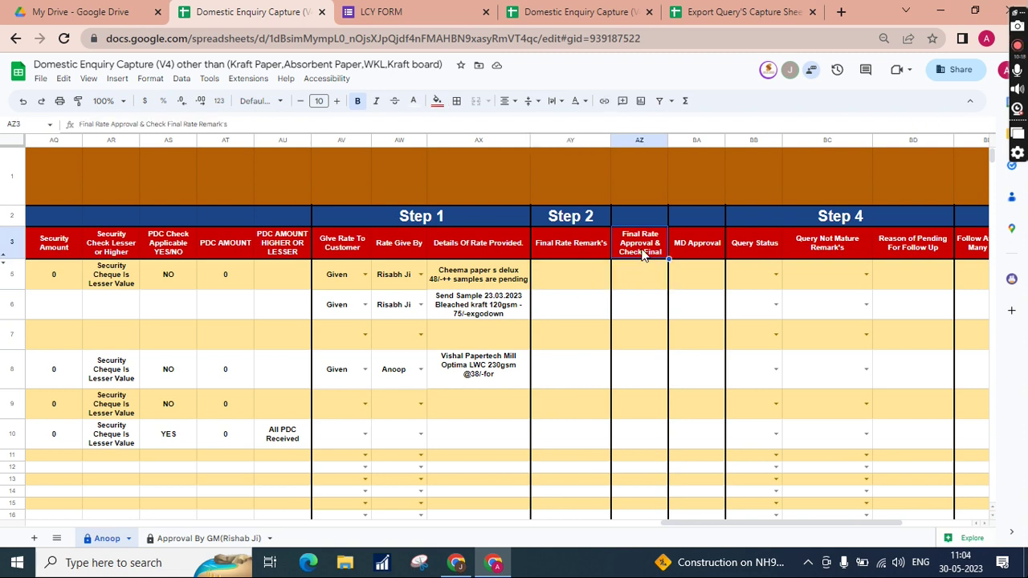
- Open the GM approval sheet and go through row 5's Final Rate Remark's and the Step 3 Give Approval and Final Rate Approval columns
left_click(197, 539)
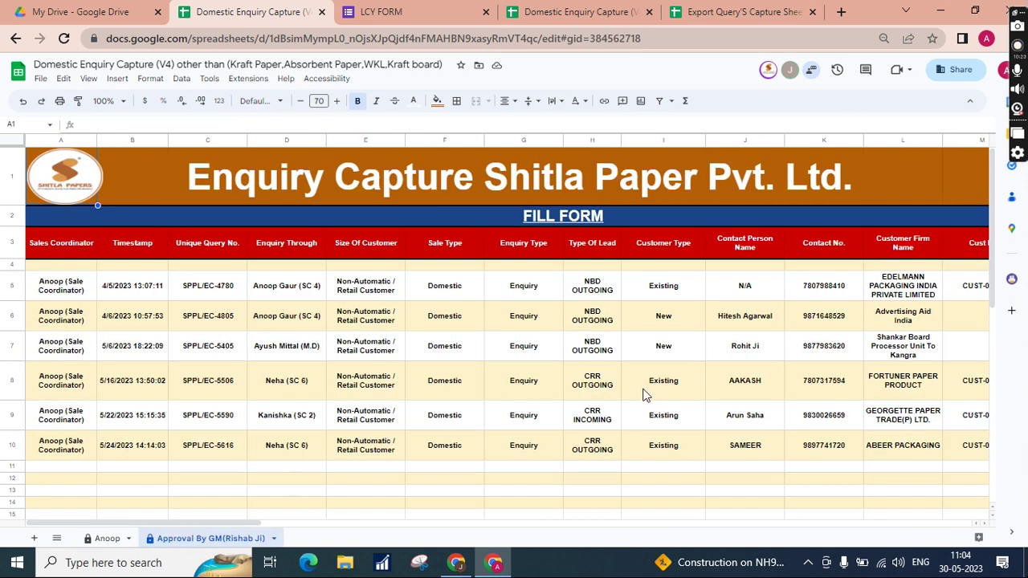
scroll(642, 394, "right", 15)
scroll(642, 393, "right", 10)
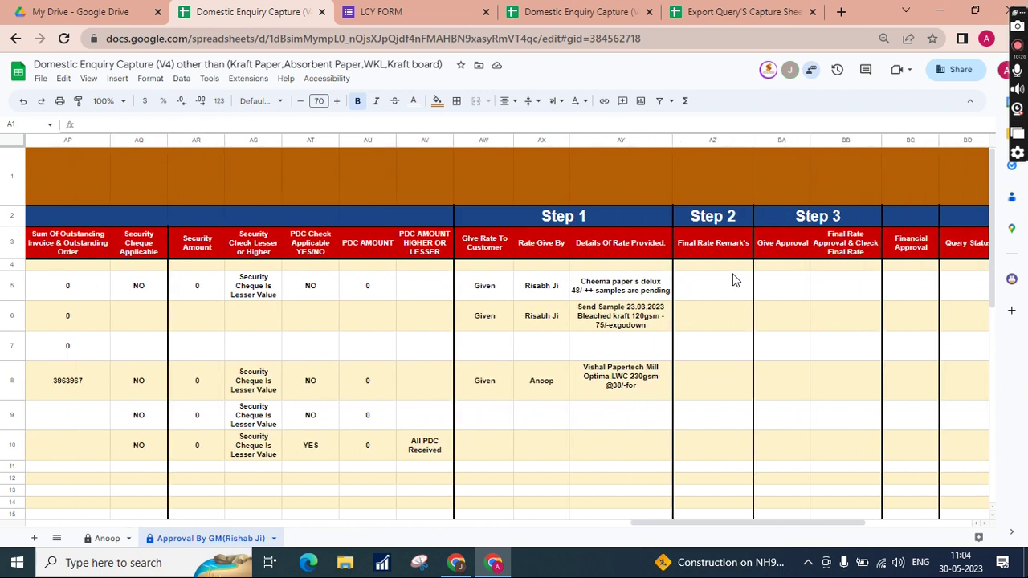
left_click(733, 279)
left_click(775, 279)
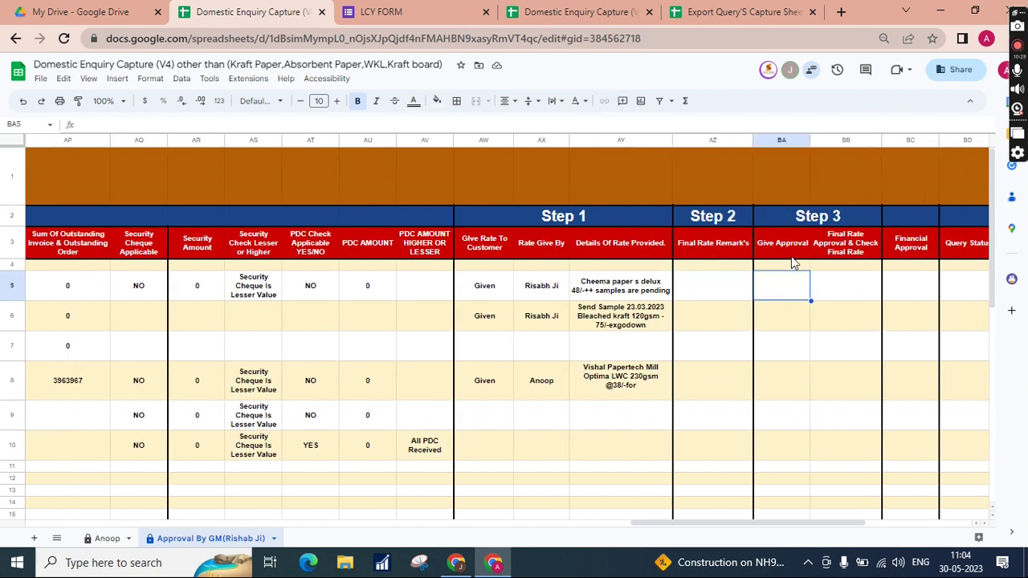
left_click(787, 267)
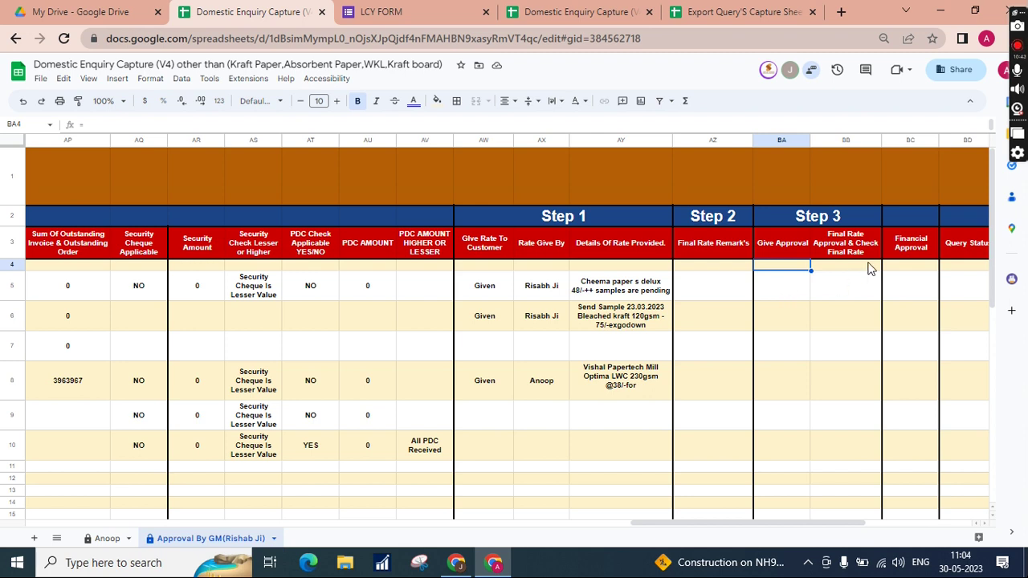
left_click(839, 287)
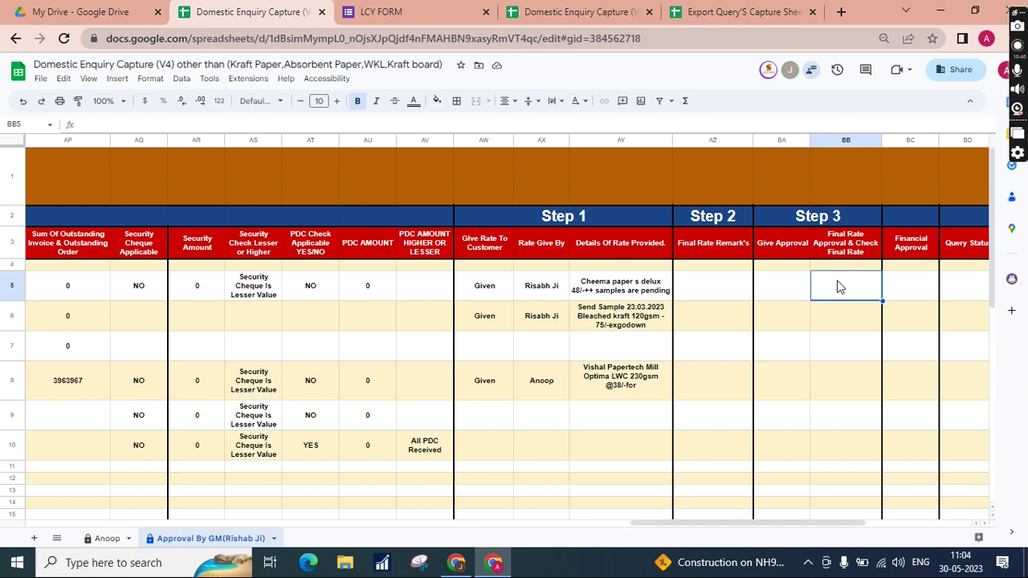
scroll(838, 287, "right", 1)
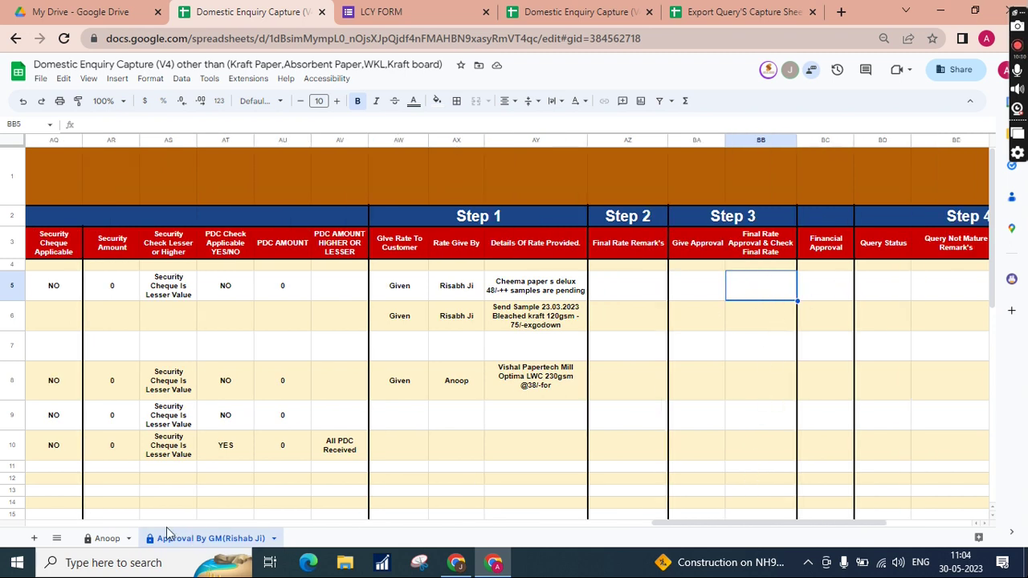
- Compare the GM approval sheet's Financial Approval column with the sales coordinator sheet's MD Approval column in row 5
left_click(109, 538)
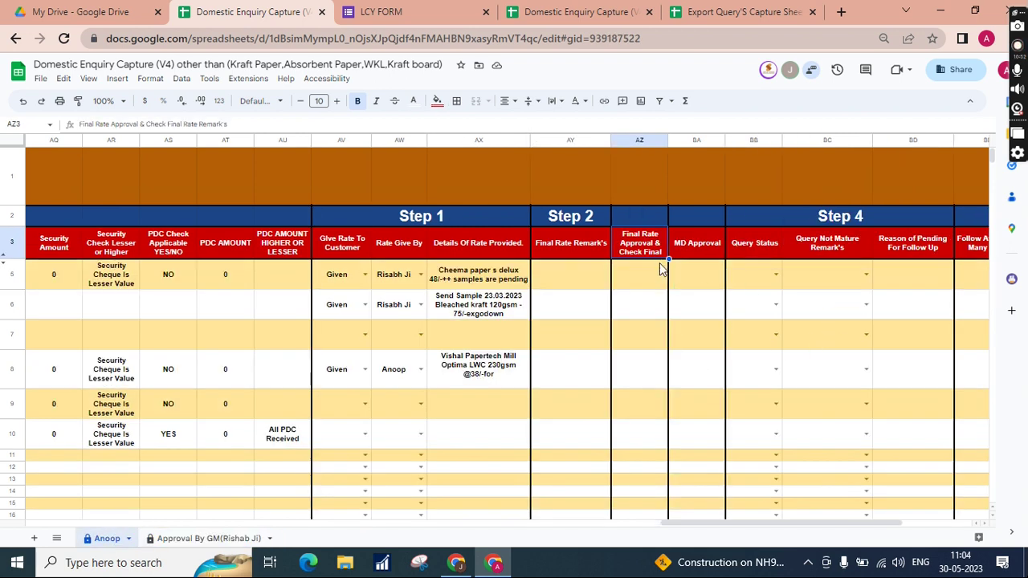
left_click(180, 542)
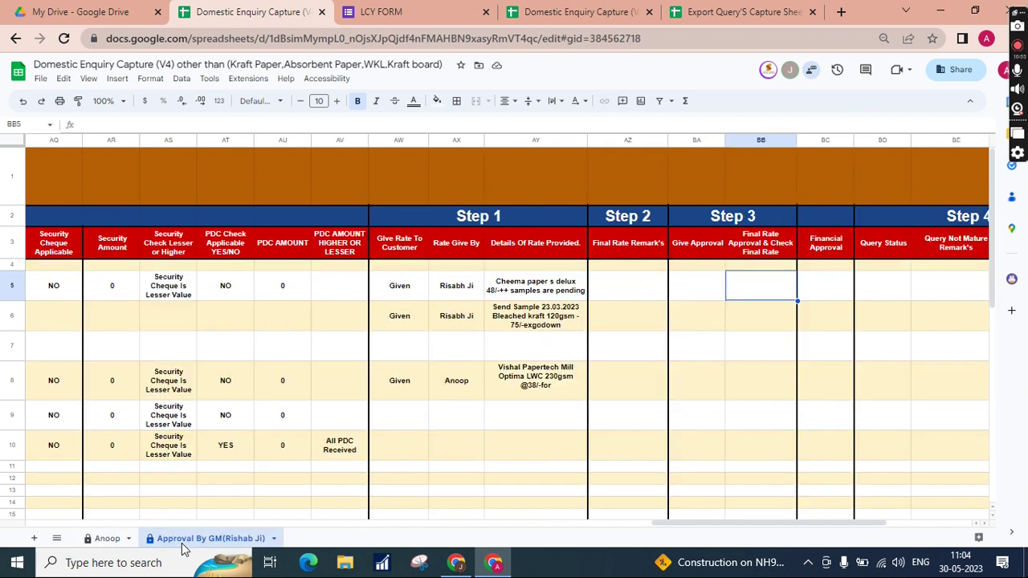
left_click(822, 277)
left_click(108, 539)
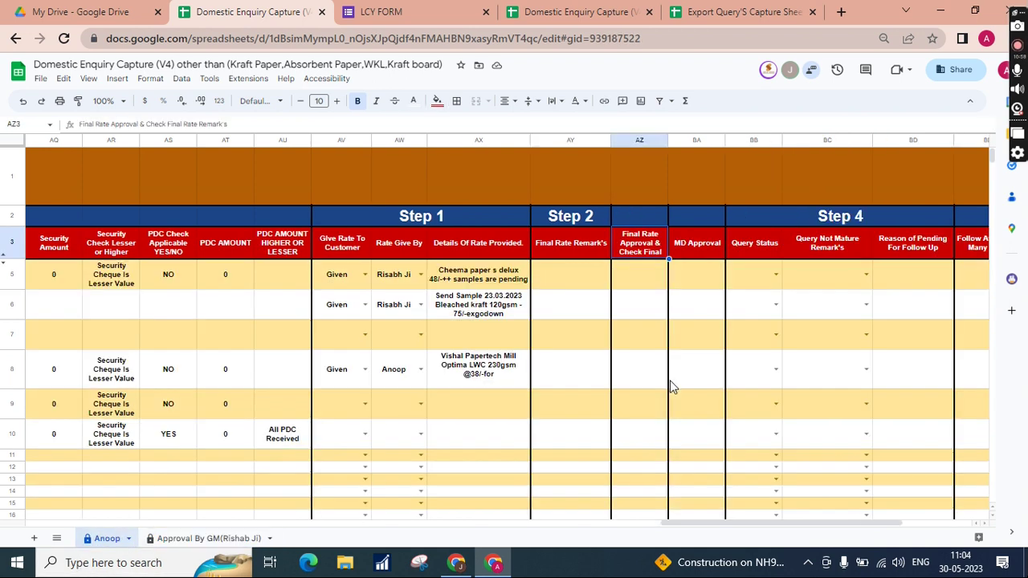
left_click(708, 278)
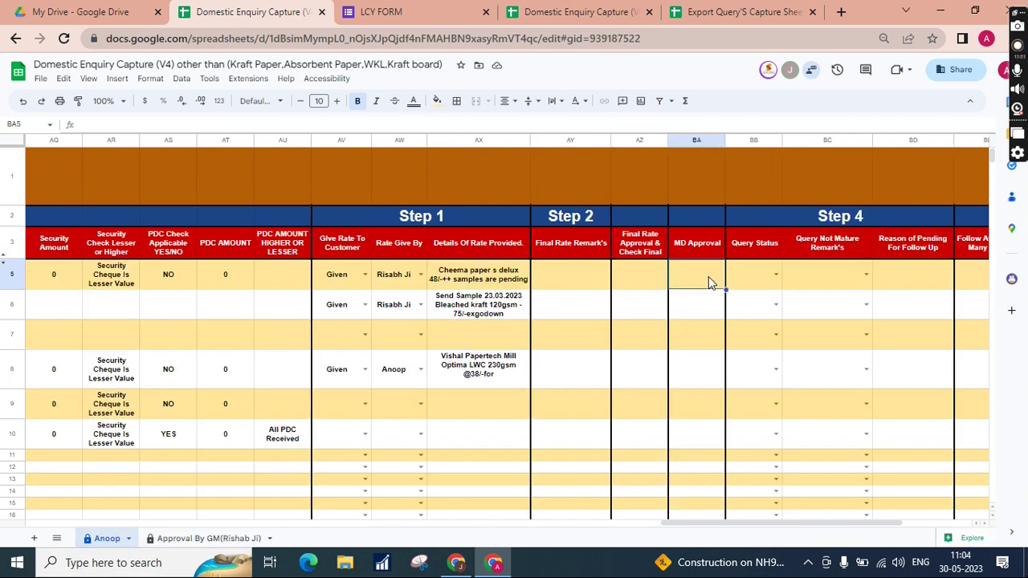
- Switch to Google Drive and search for "md approval query's"
scroll(708, 277, "right", 3)
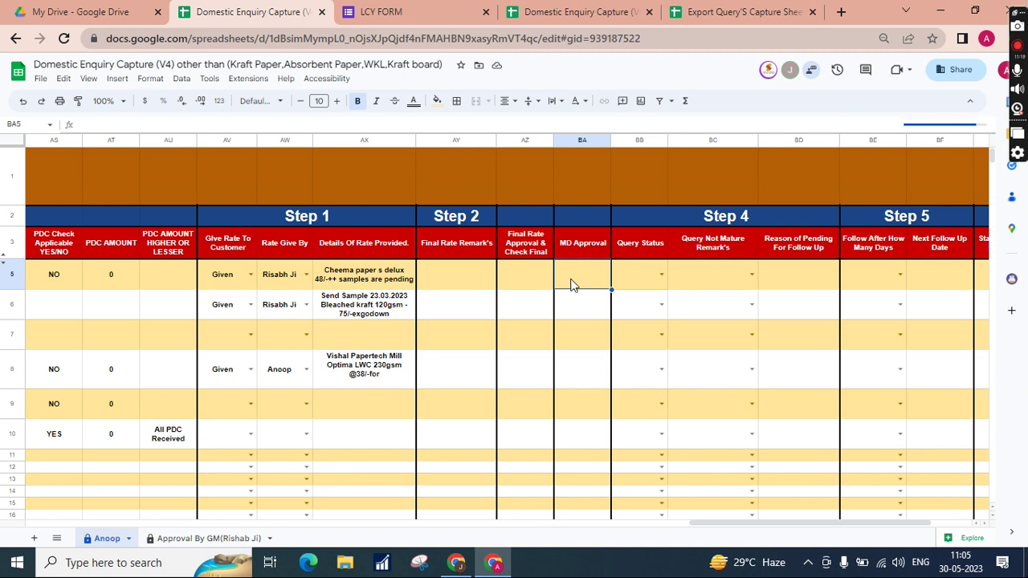
left_click(120, 11)
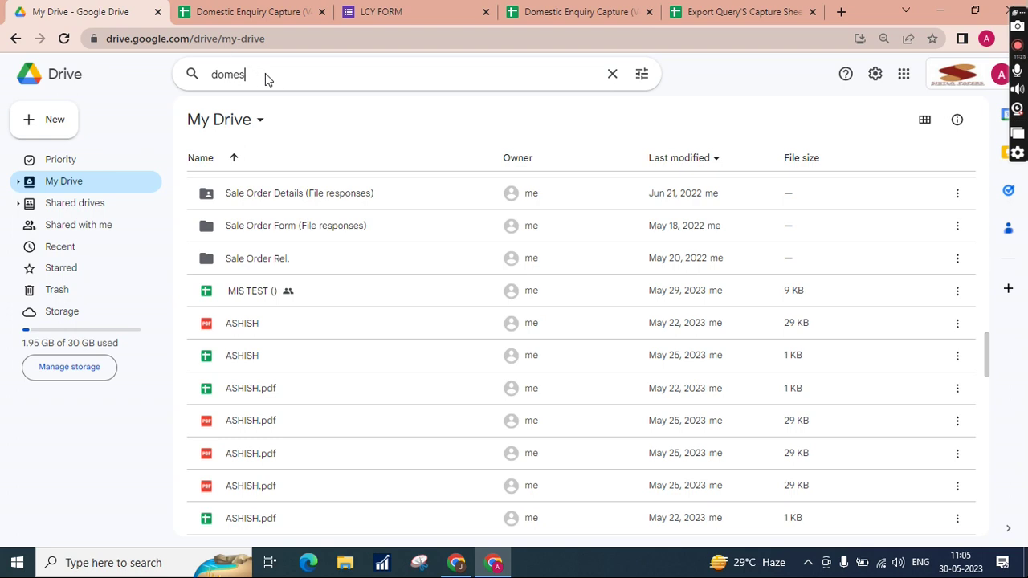
double_click(266, 69)
left_click(268, 67)
key("BackSpace")
key("BackSpace")
key("BackSpace")
key("BackSpace")
key("BackSpace")
type("md")
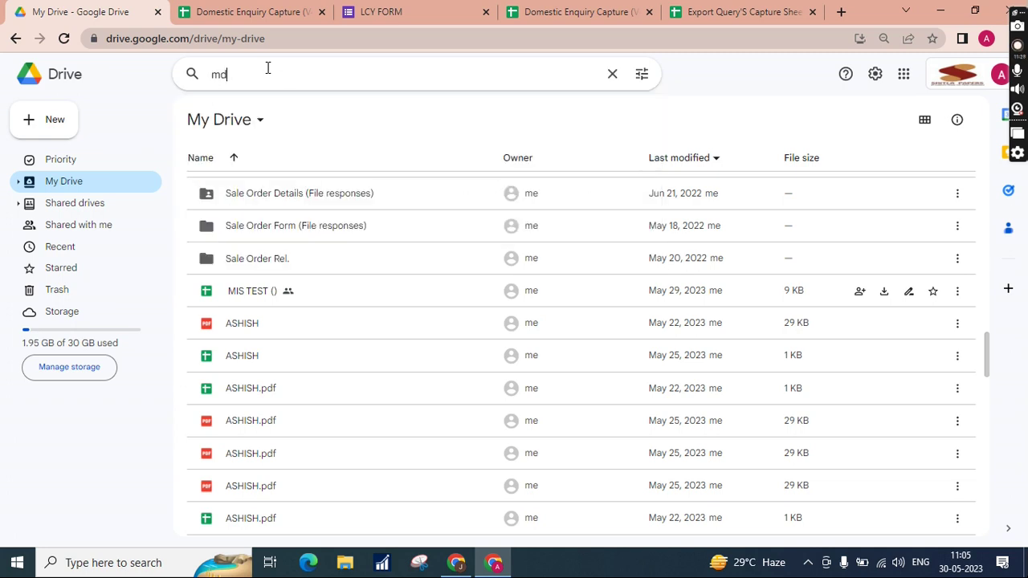
type(" approval")
key("Tab")
key("Return")
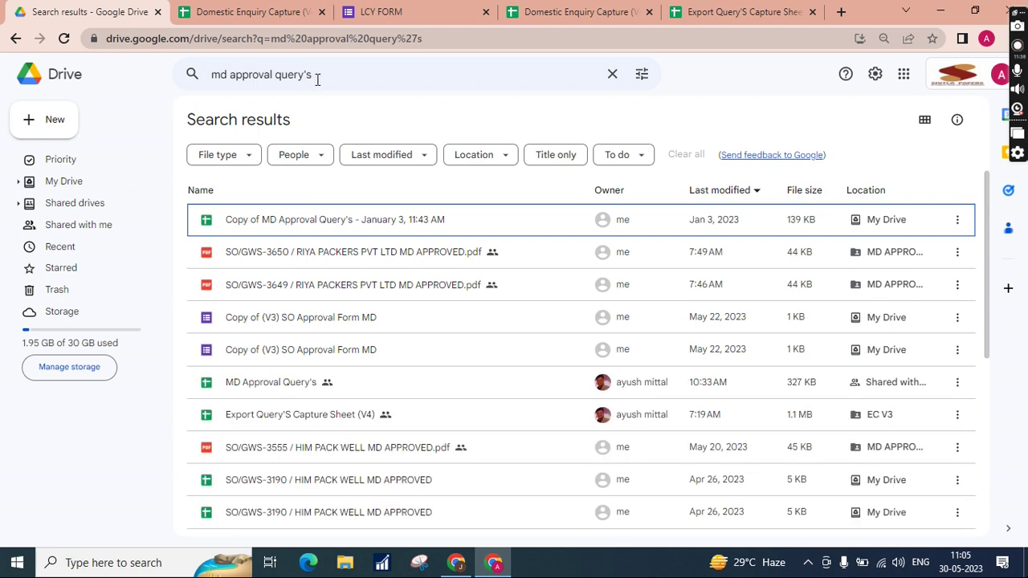
- Open the MD Approval Query's spreadsheet and look through the Financial Approval sheet's customer category and outstanding amount columns
double_click(299, 383)
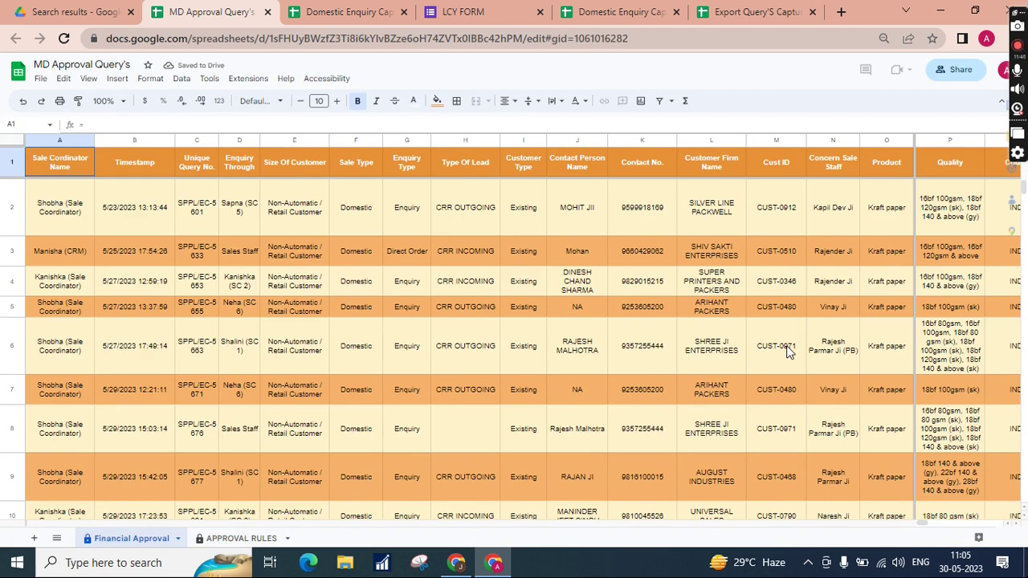
scroll(788, 352, "right", 8)
key("ctrl+minus")
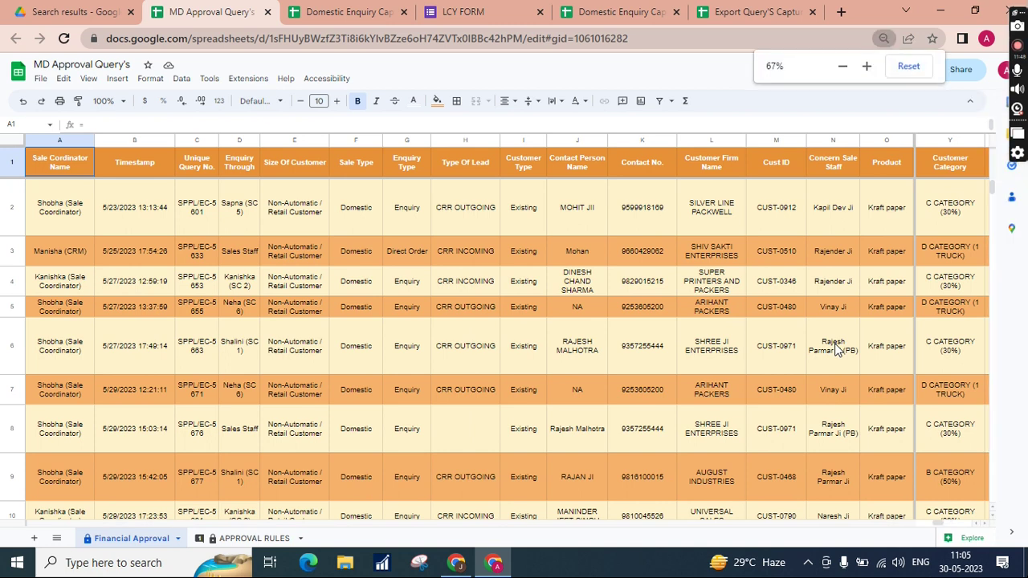
scroll(907, 298, "right", 10)
scroll(907, 298, "right", 3)
scroll(908, 298, "left", 6)
scroll(908, 298, "left", 2)
scroll(908, 298, "left", 4)
scroll(908, 298, "right", 4)
scroll(908, 298, "right", 1)
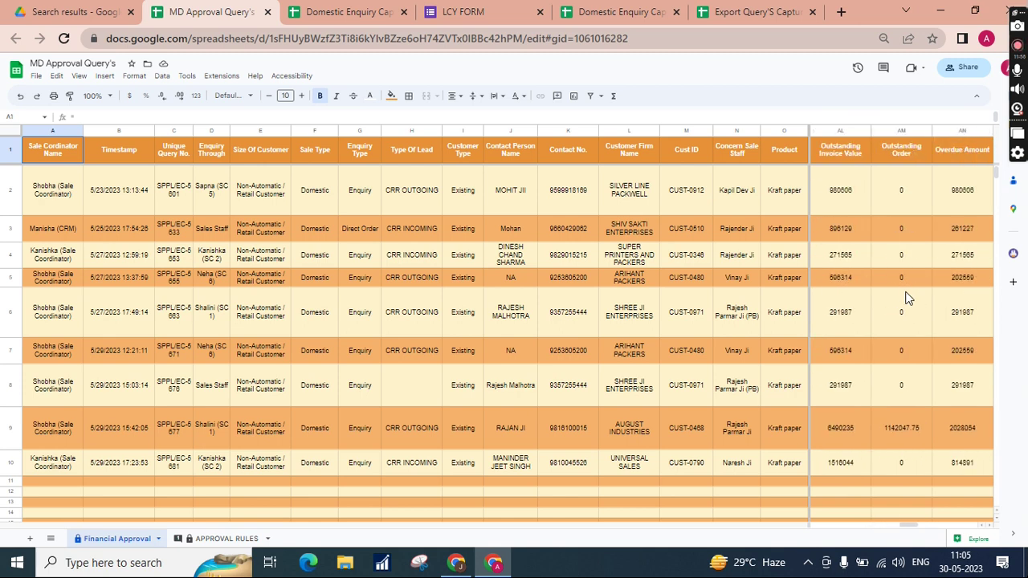
- Check the Outstanding Invoice Value in row 2 and the Overdue Amount in row 10 of the MD Approval Query's spreadsheet
key("ctrl+Tab")
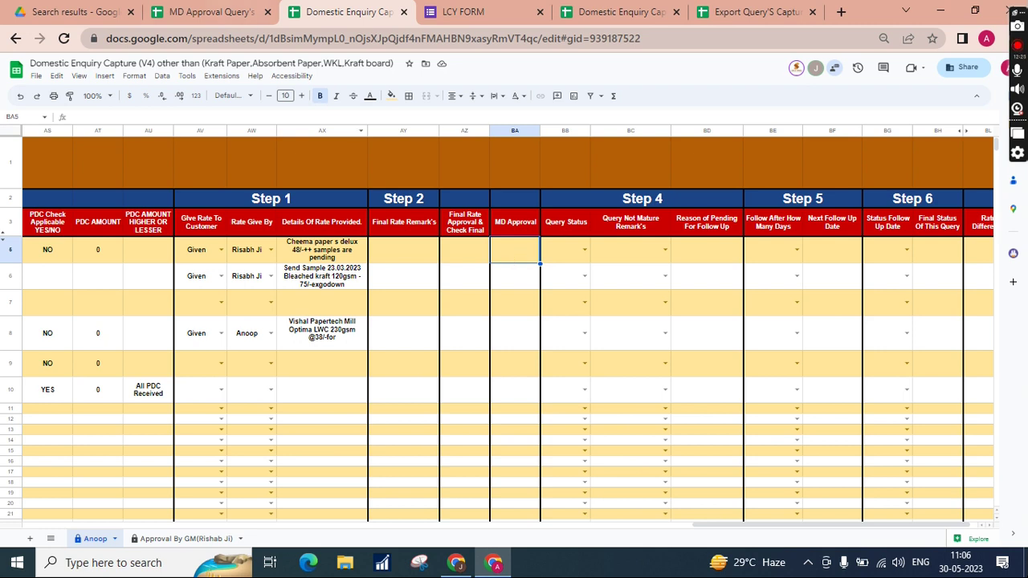
key("ctrl+Page_Up")
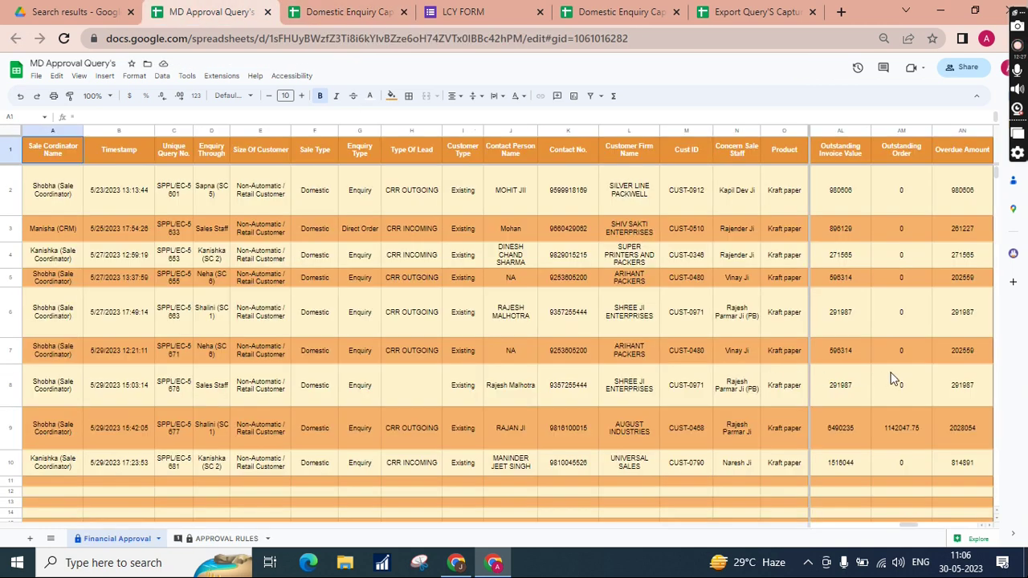
left_click(840, 200)
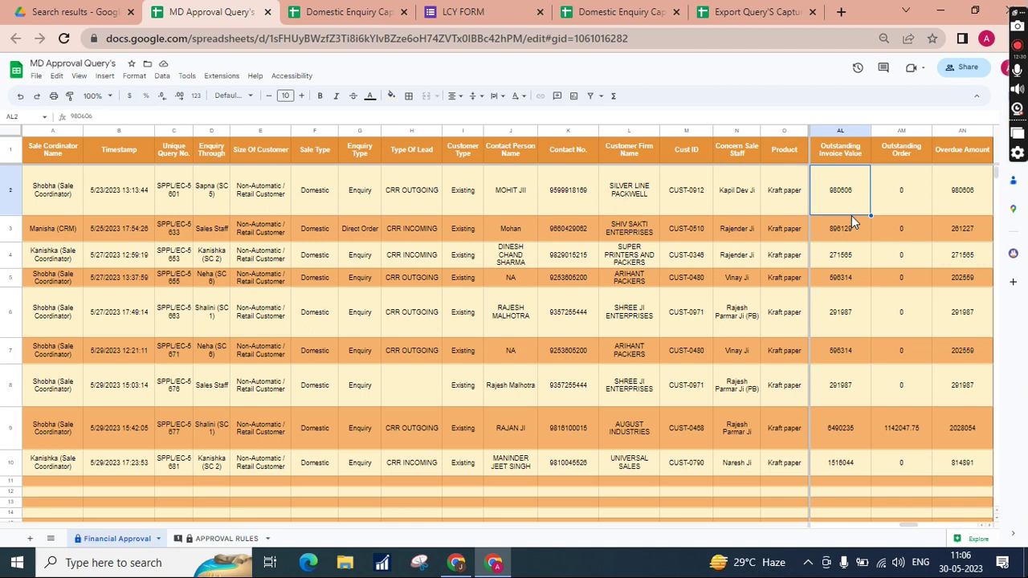
key("ctrl+Down")
key("Right")
key("Right")
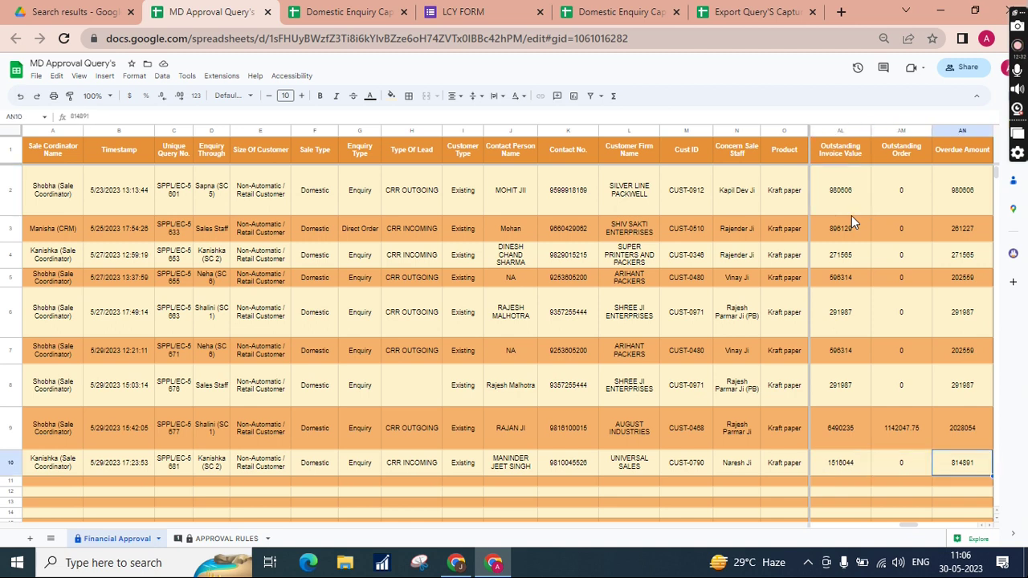
- Go through row 3's Security Cheque Applicable and Update Status columns and check row 9's PDC Amount
key("ctrl+Up")
key("Down")
key("Down")
key("Right")
key("Right")
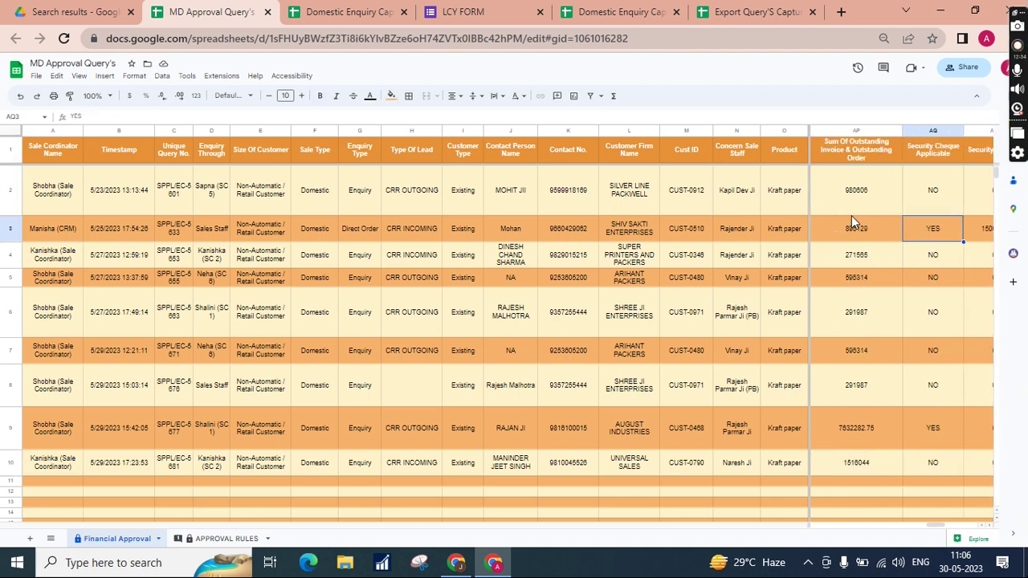
key("ctrl+Right")
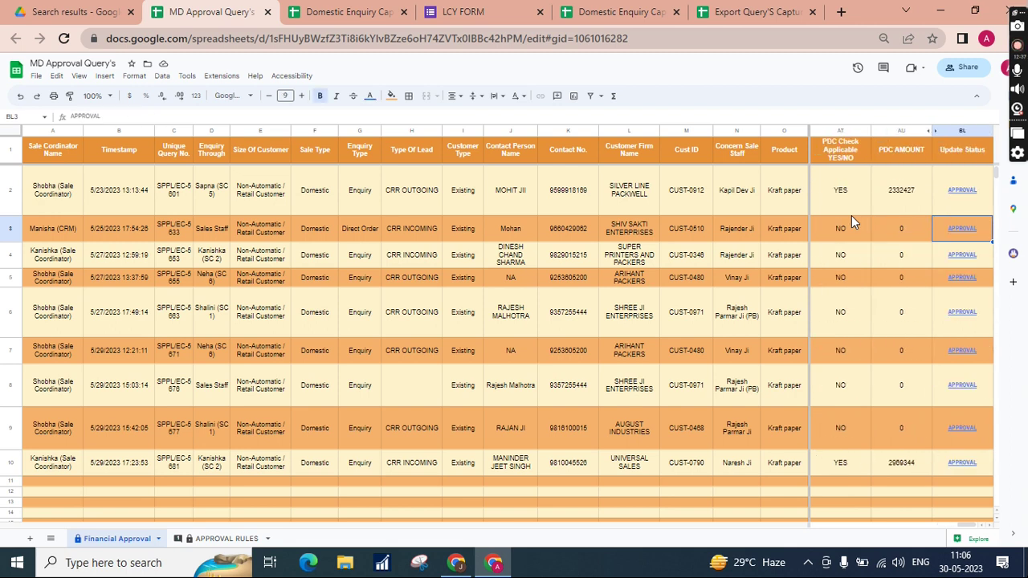
left_click(900, 413)
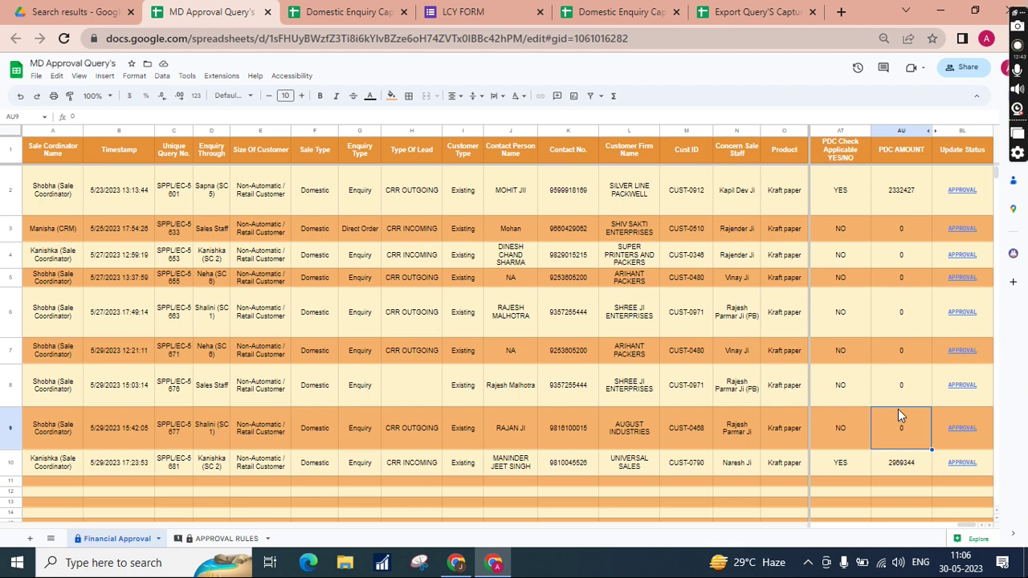
- Open the approval form linked in row 2's Update Status and view its Enquiry No., Customer Name, Approved and Remark's fields
mouse_move(953, 190)
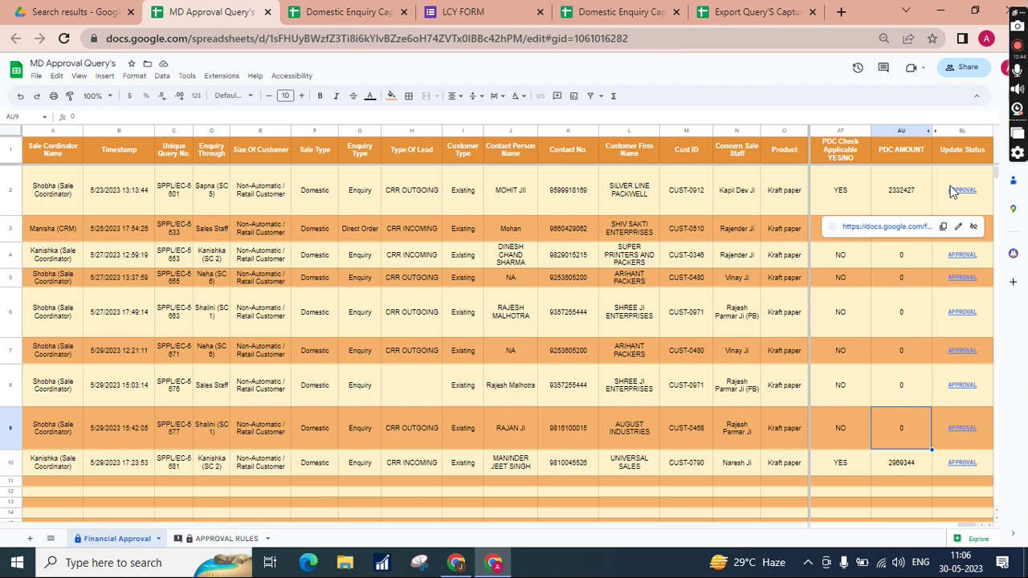
left_click(900, 229)
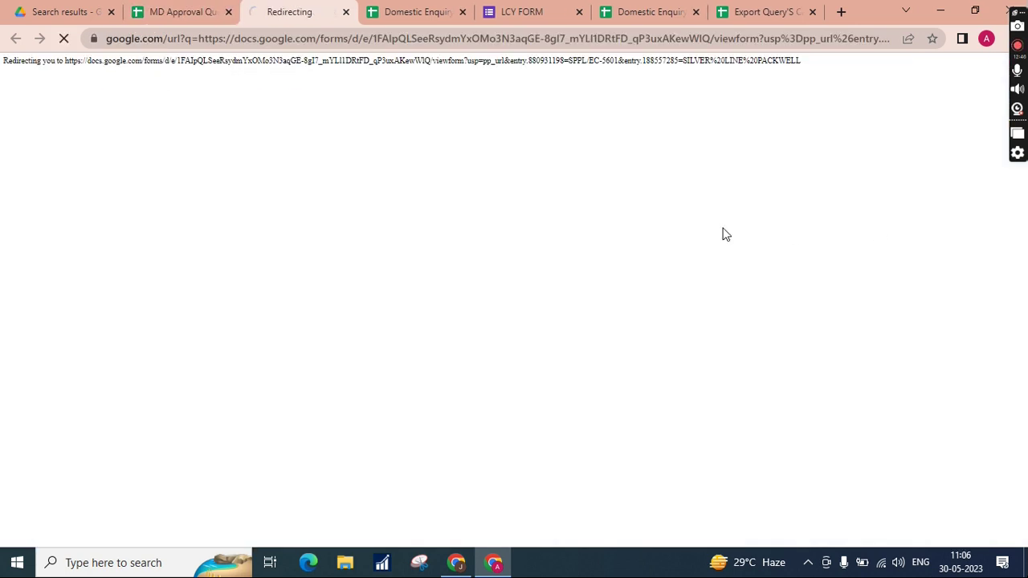
scroll(450, 363, "down", 2)
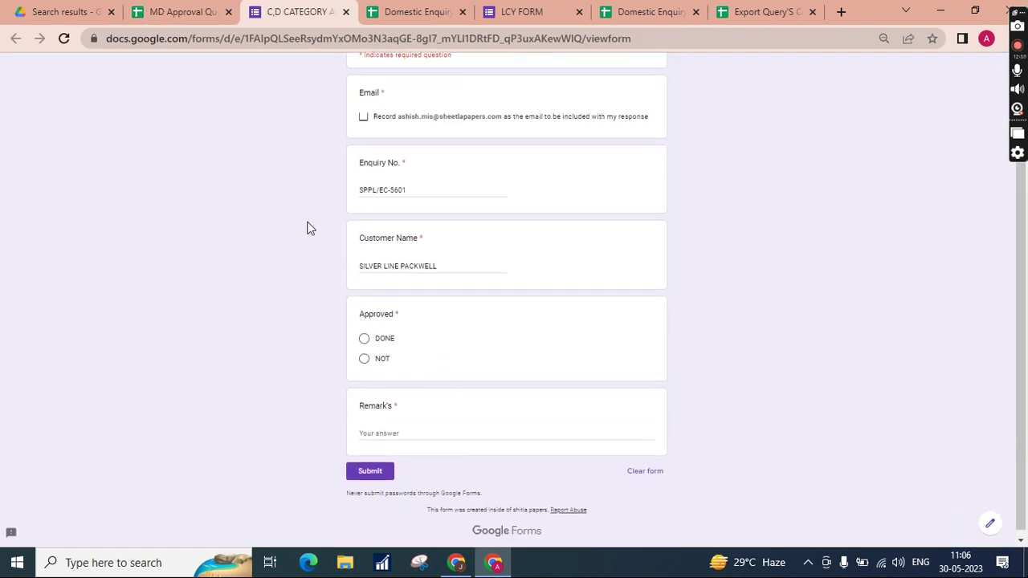
- Return to the other-than-Kraft-Paper enquiry spreadsheet, check row 5's Unique Query No., and close the approval form
left_click(201, 12)
left_click(416, 13)
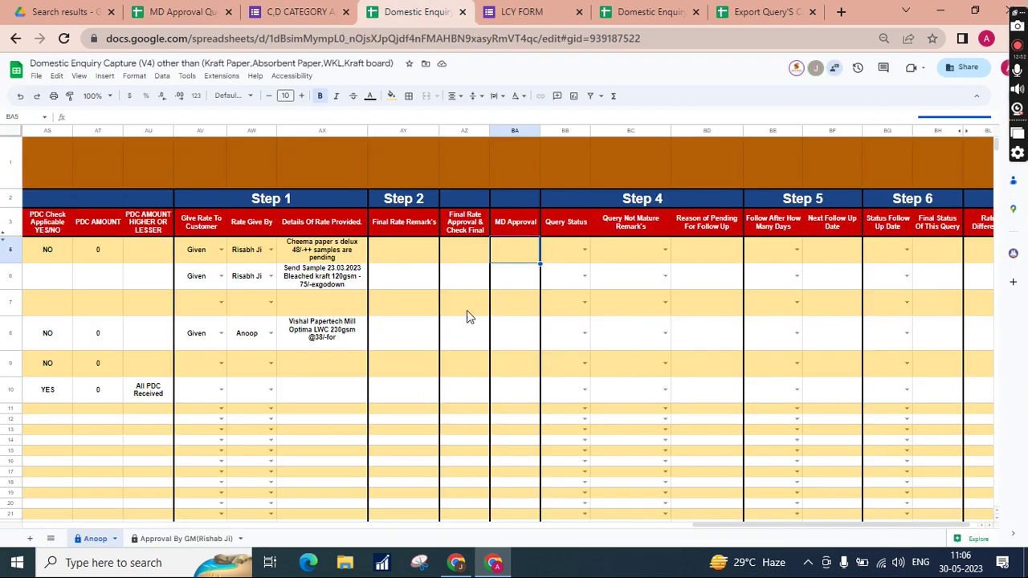
scroll(520, 394, "left", 15)
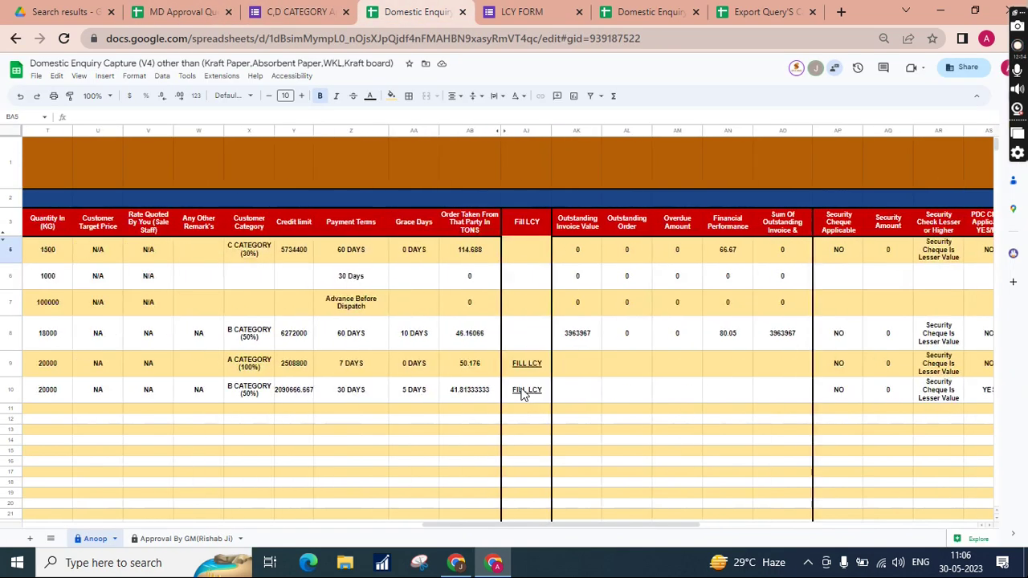
left_click(121, 258)
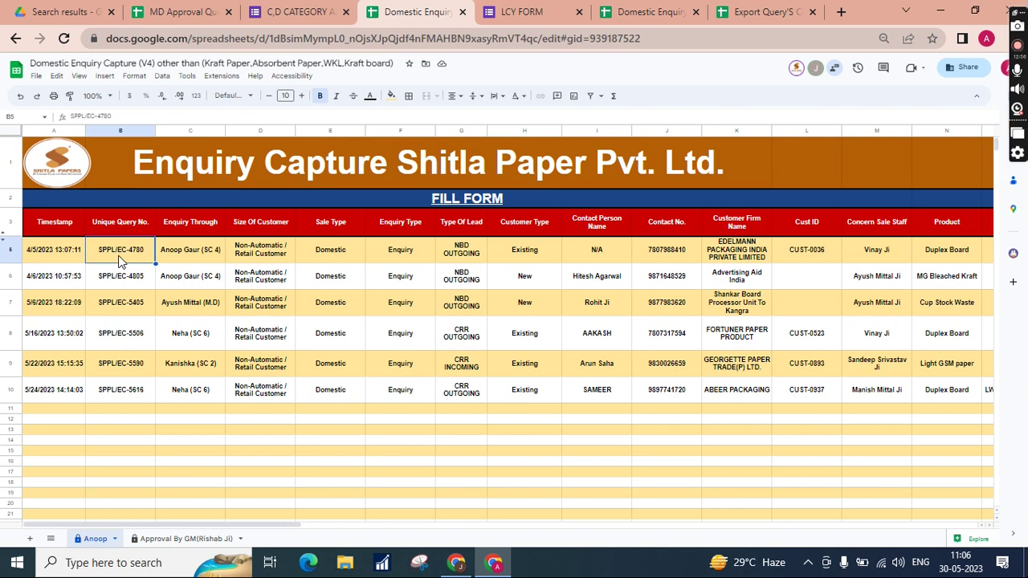
scroll(489, 274, "right", 15)
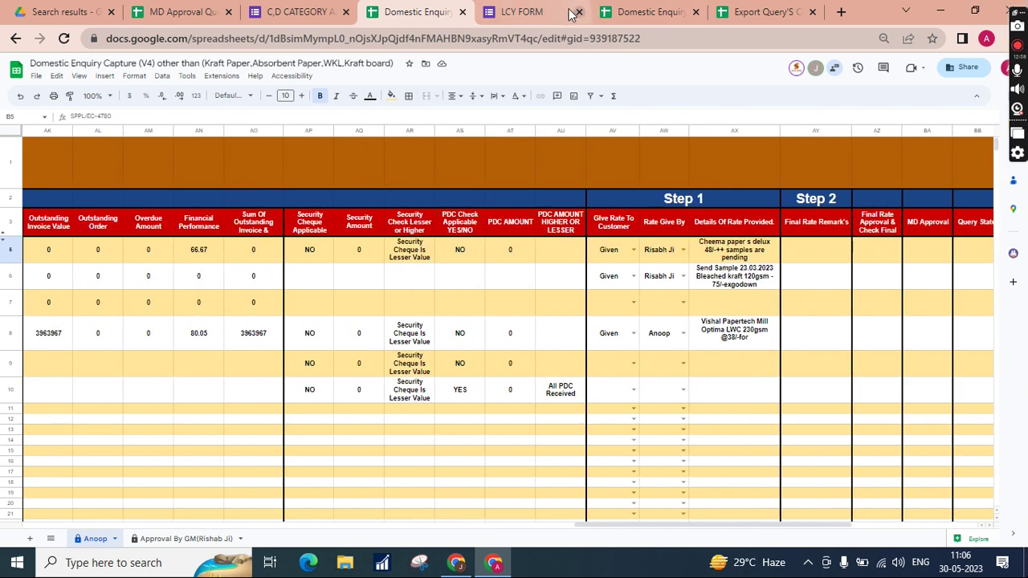
left_click(347, 12)
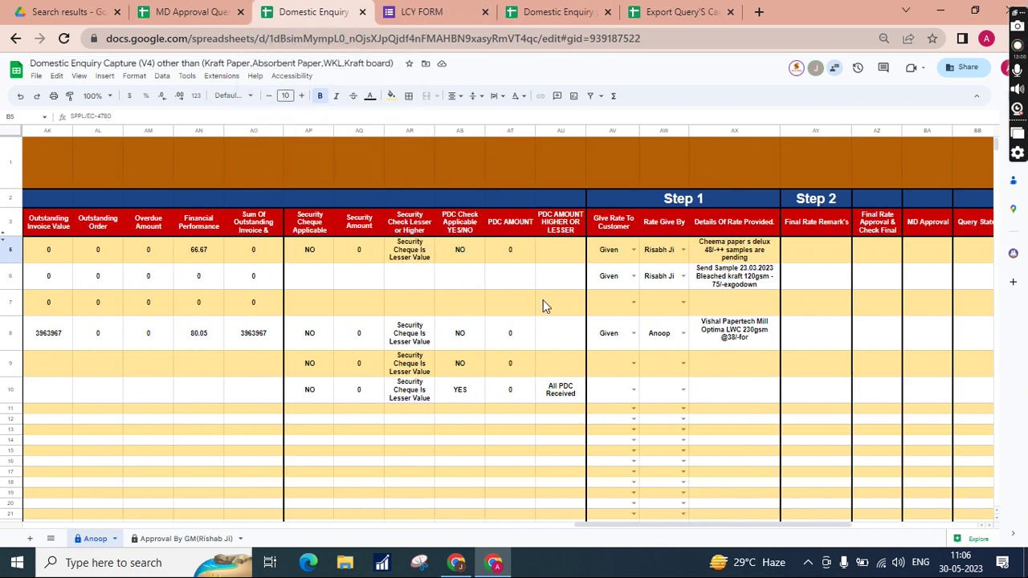
- Check row 8's Final Rate Approval & Check Final cell beside the MD Approval column
scroll(545, 317, "right", 3)
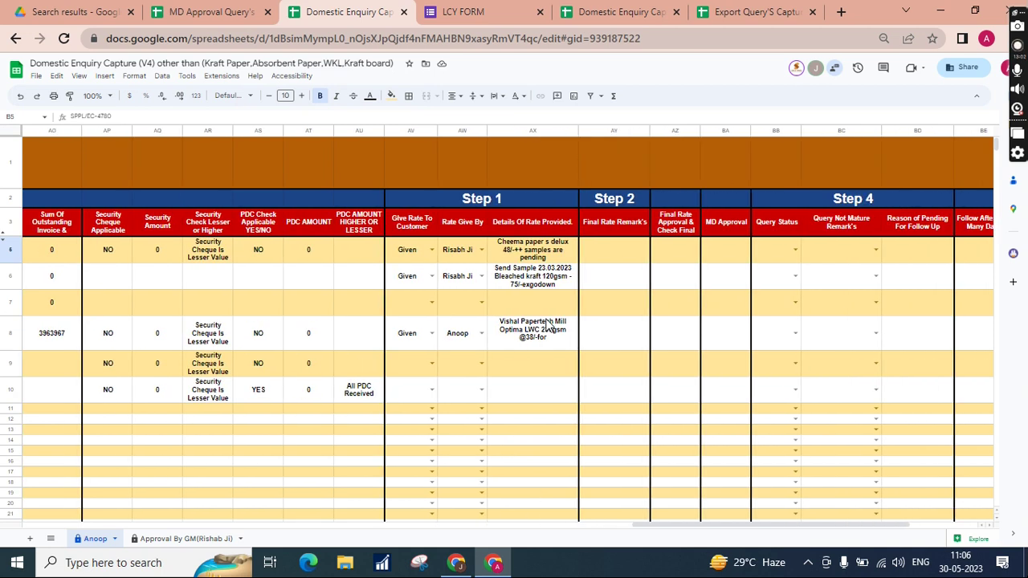
left_click(681, 329)
scroll(681, 329, "right", 1)
- Switch to the Kraft Paper enquiry spreadsheet's GM approval sheet and examine the Financial Approval column in rows 5 and 11
left_click(620, 12)
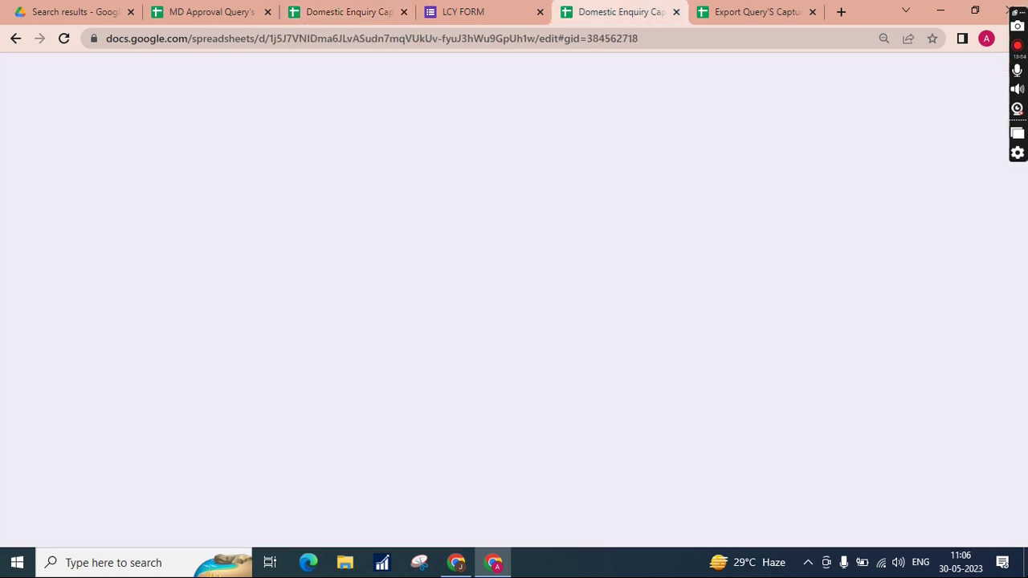
scroll(782, 395, "right", 2)
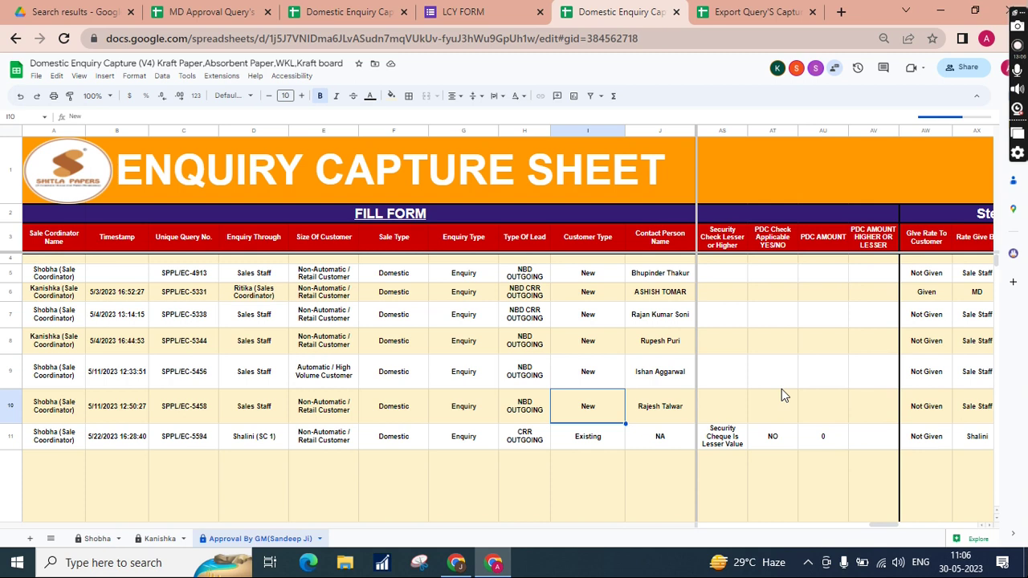
scroll(783, 394, "right", 3)
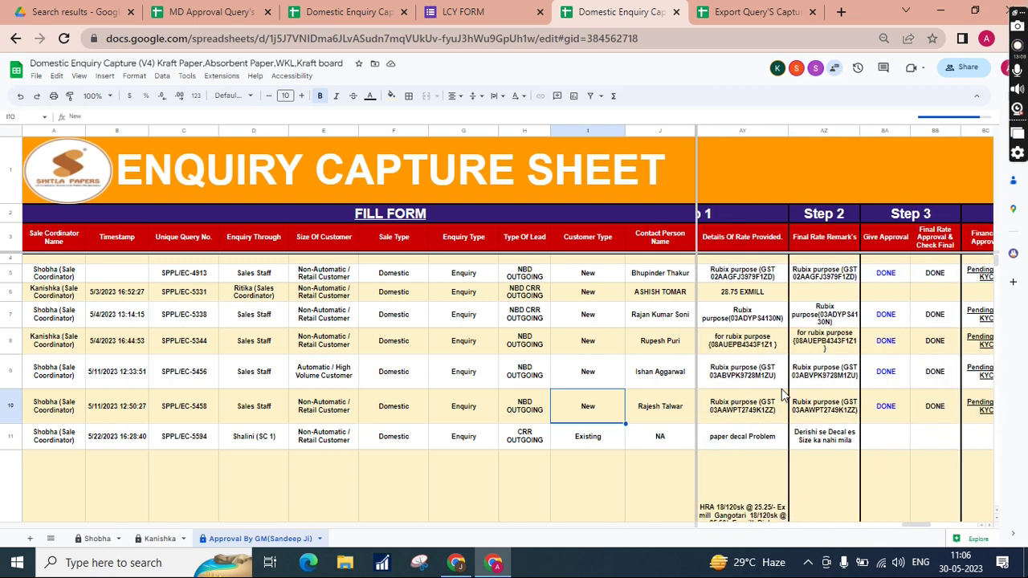
scroll(783, 394, "right", 2)
left_click(816, 281)
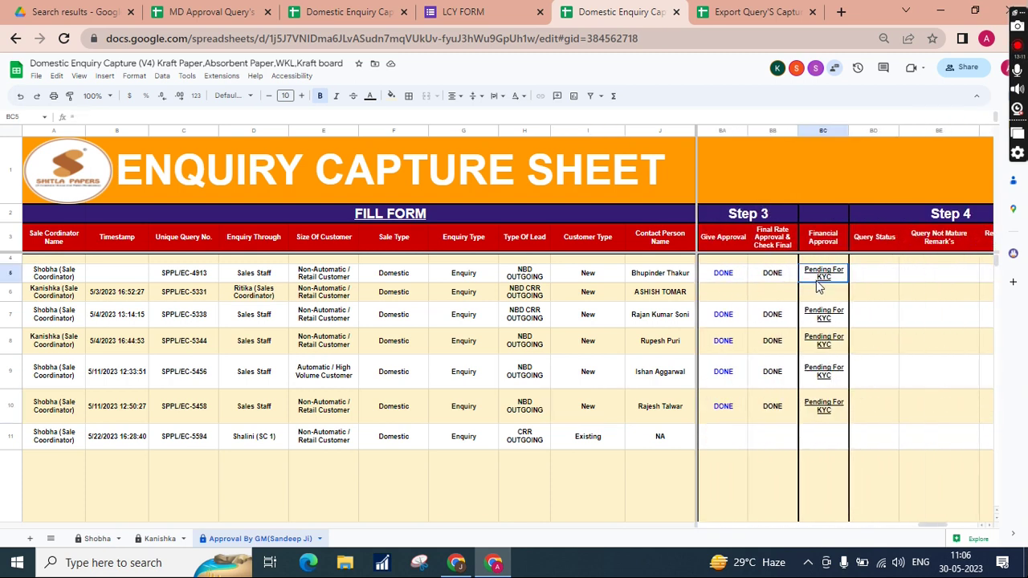
key("Up")
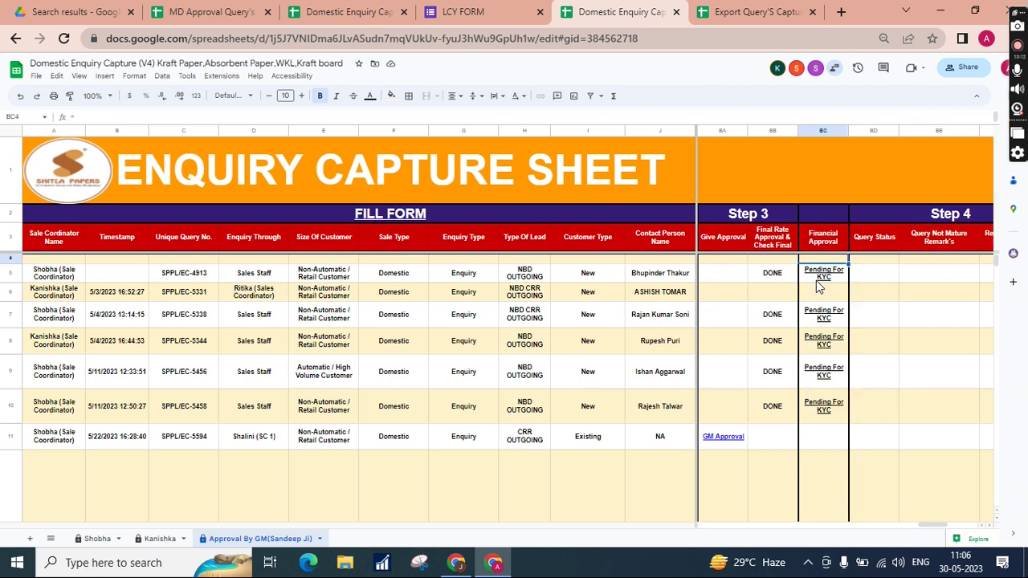
key("Down")
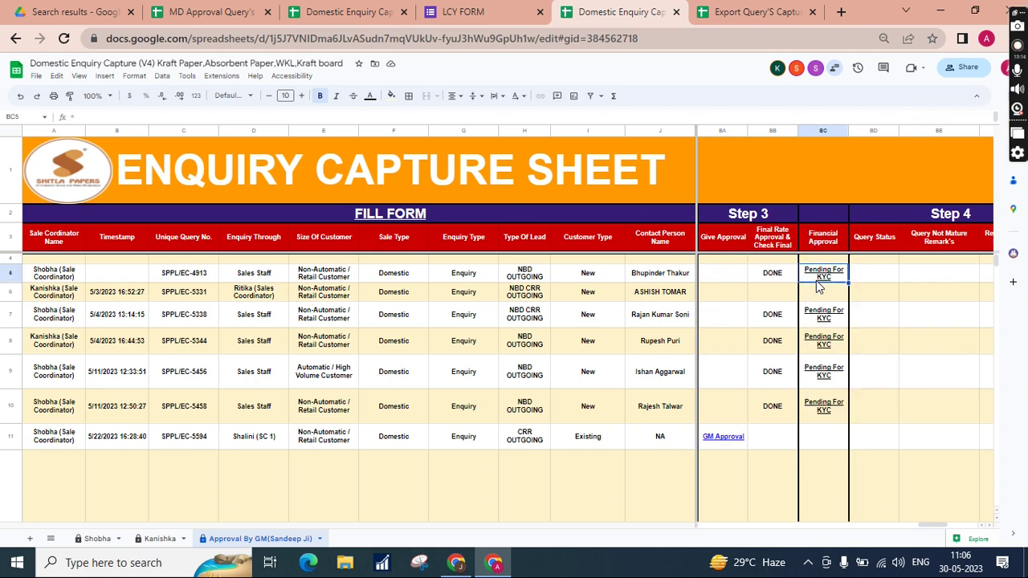
left_click(821, 446)
scroll(823, 453, "down", 1)
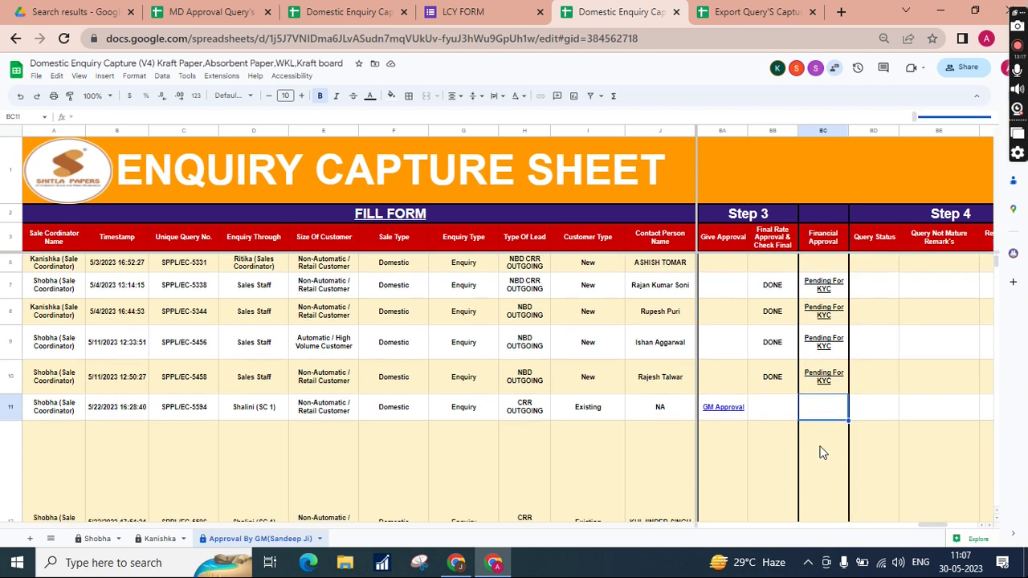
scroll(823, 452, "up", 1)
- Glance at the MD Approval Query's and Export Query'S spreadsheets, and check row 5's MD Approval cell in the other-than-Kraft-Paper sheet
left_click(345, 12)
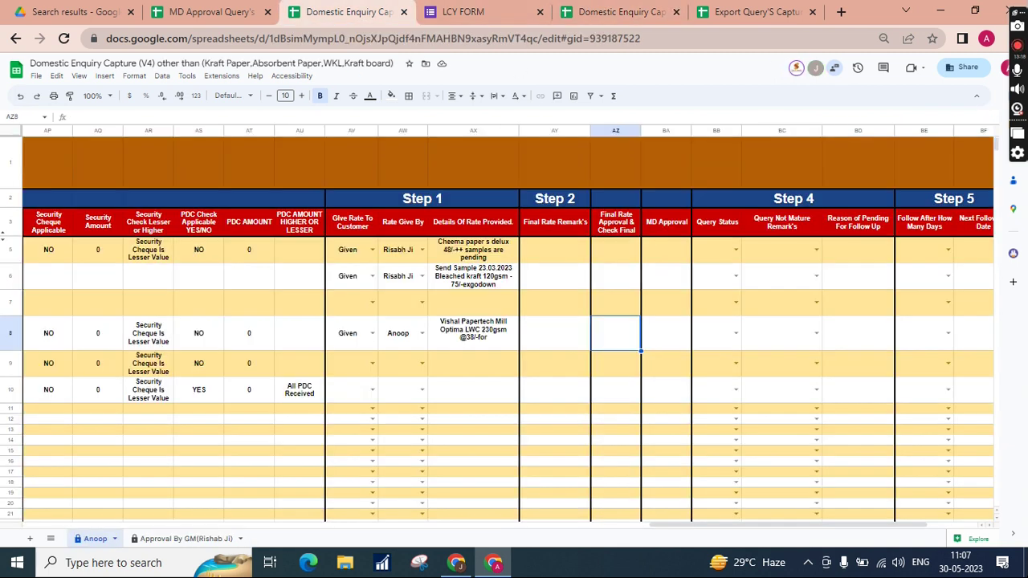
left_click(212, 12)
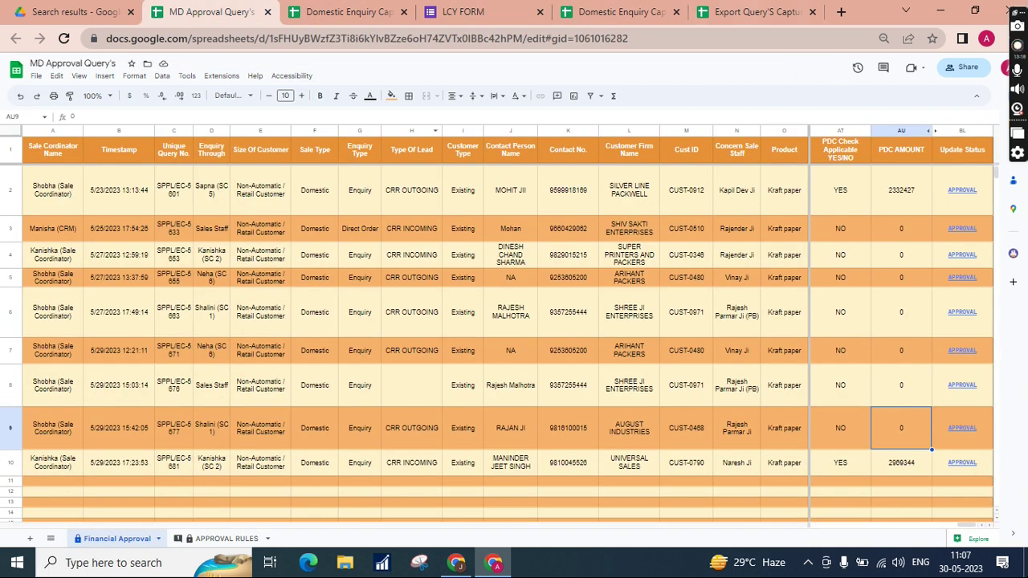
left_click(763, 12)
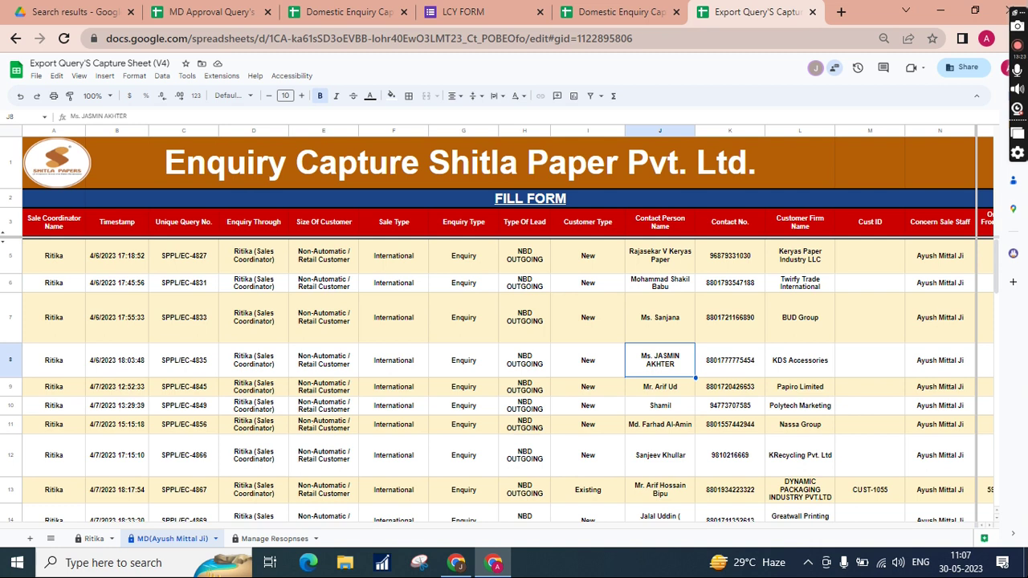
left_click(349, 12)
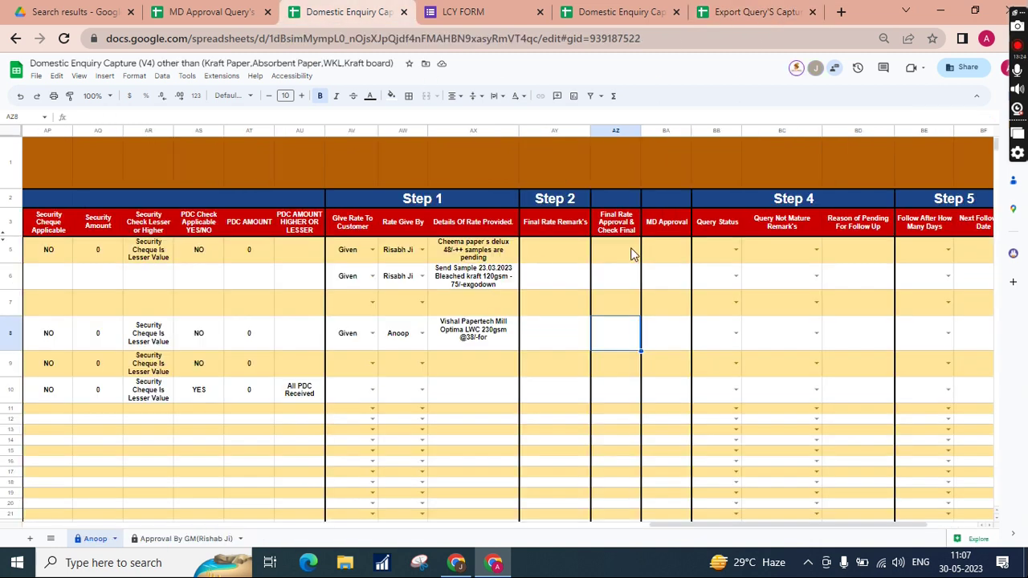
left_click(660, 247)
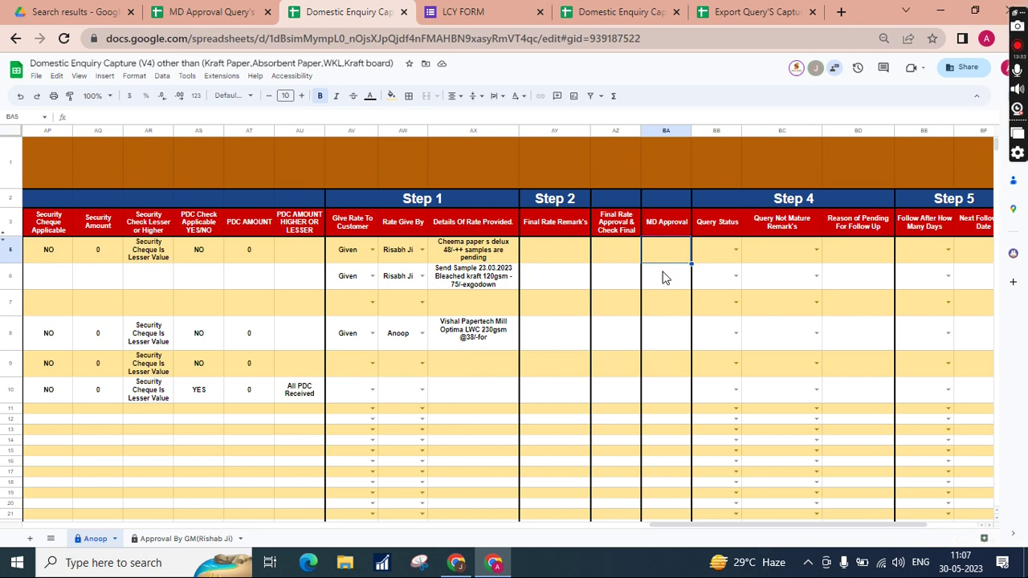
- View the status options in row 5's Query Status cell and check the neighbouring MD Approval cell
scroll(664, 277, "right", 3)
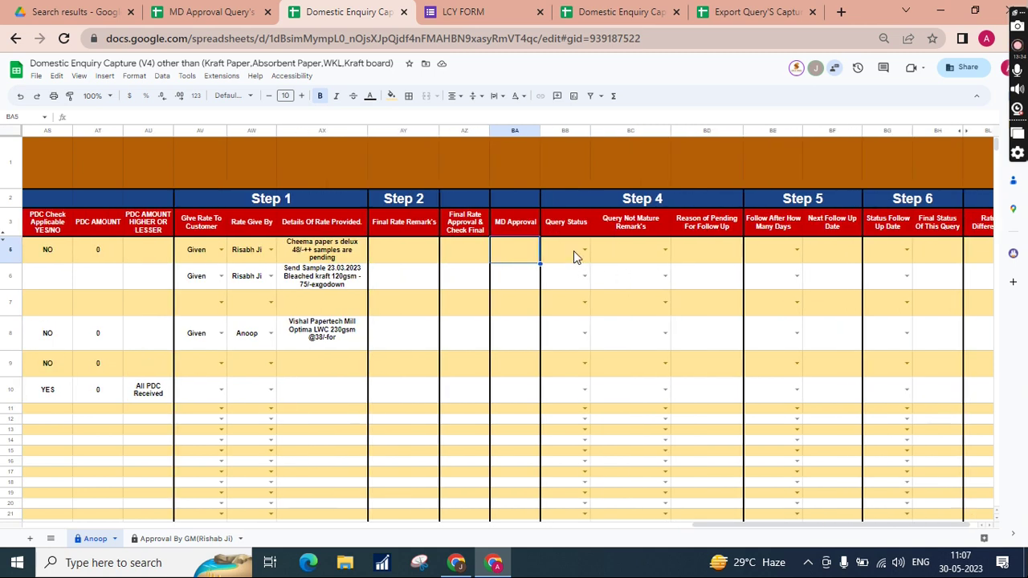
left_click(574, 251)
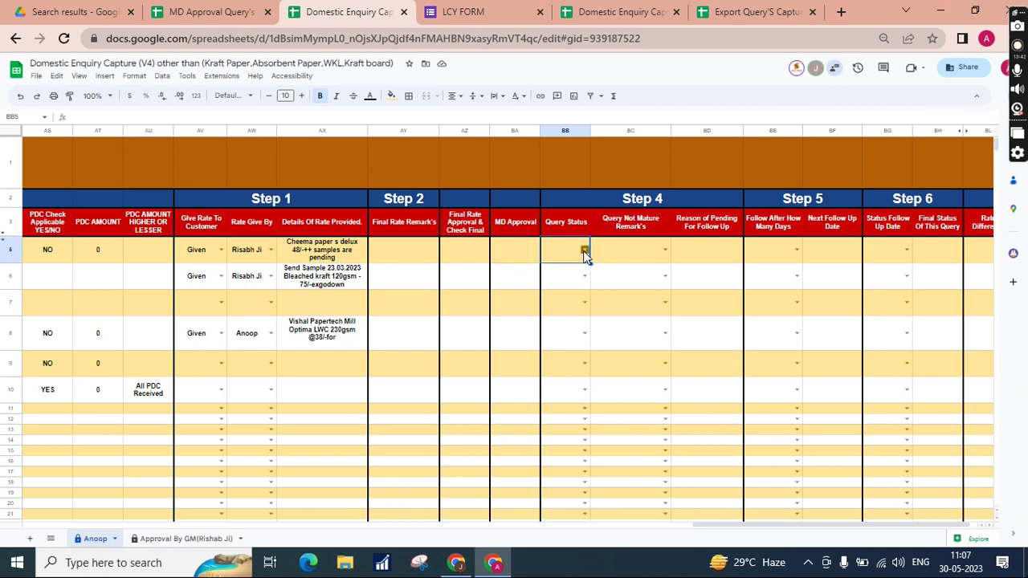
left_click(584, 254)
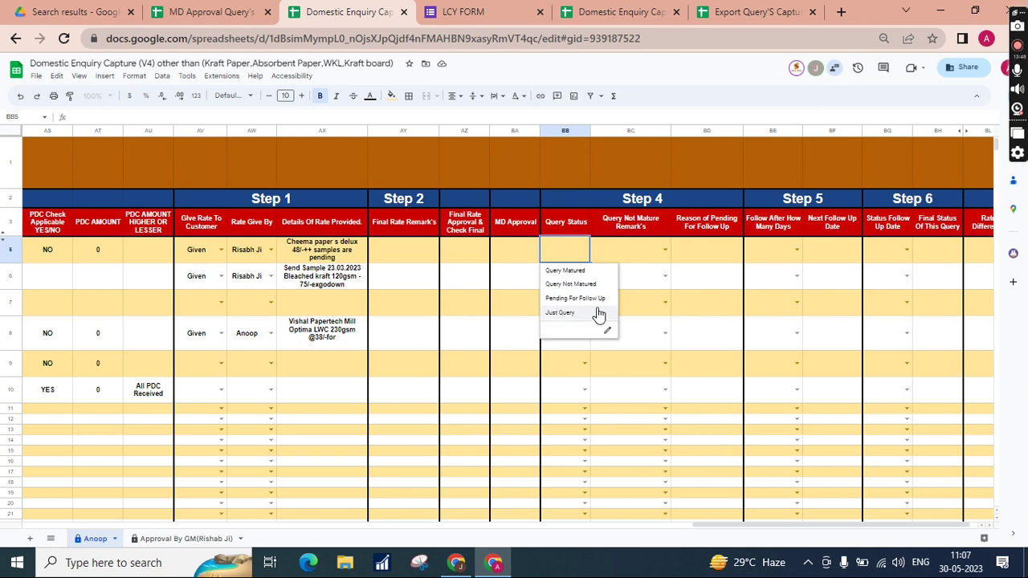
left_click(513, 259)
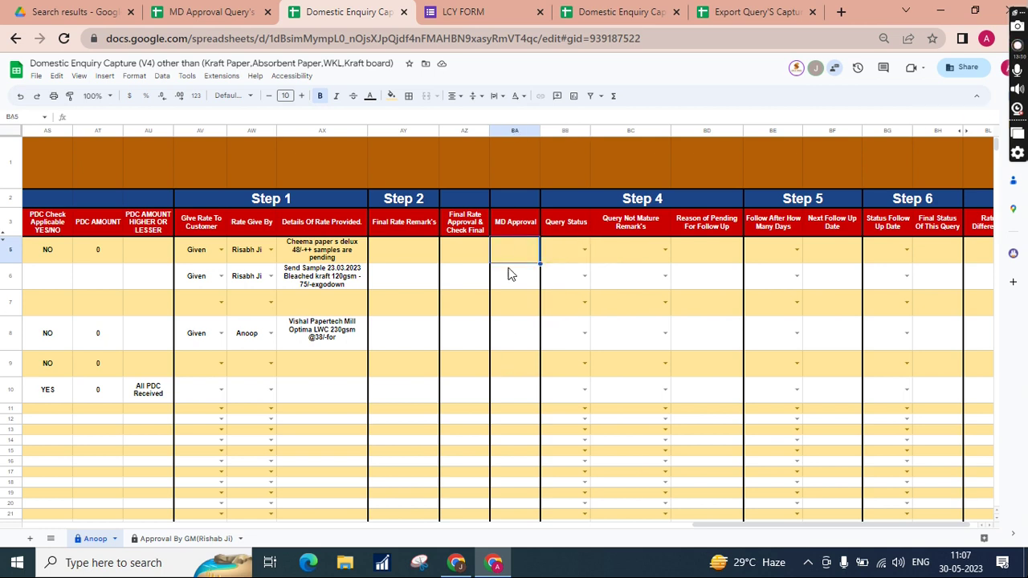
left_click(571, 252)
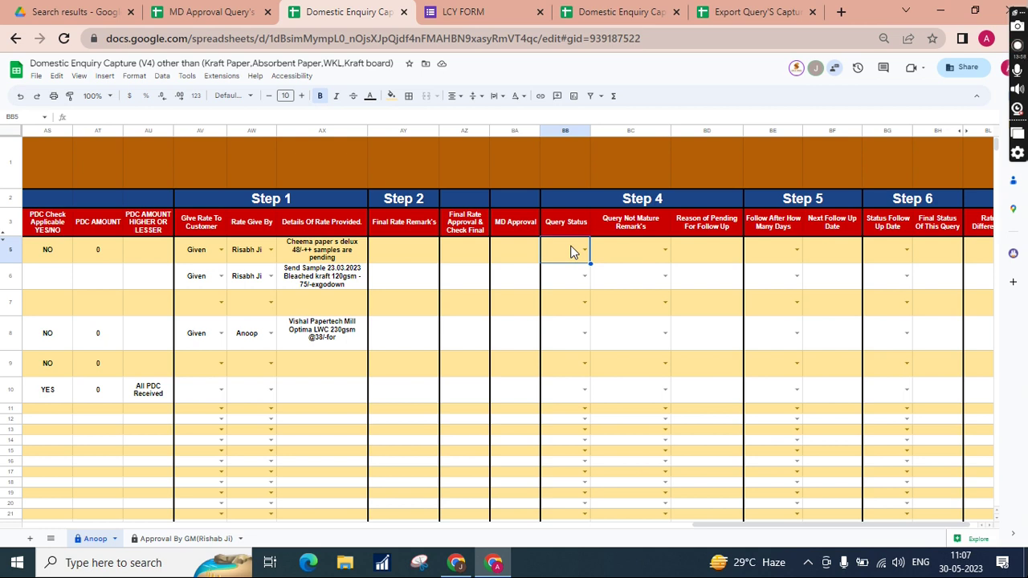
left_click(521, 256)
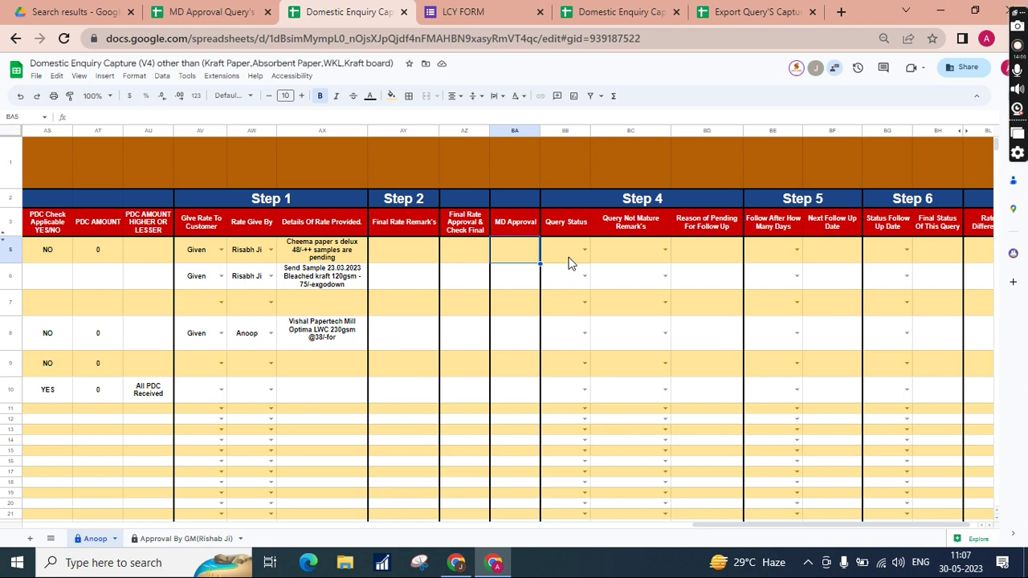
- Go back to the start of row 5 and check its Unique Query No. cell
scroll(568, 263, "left", 15)
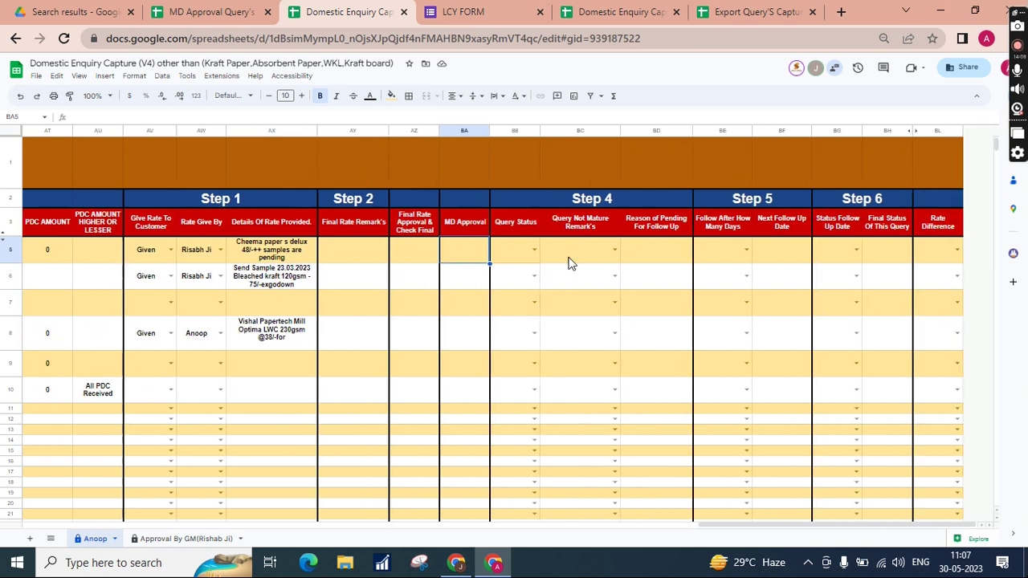
scroll(568, 264, "left", 10)
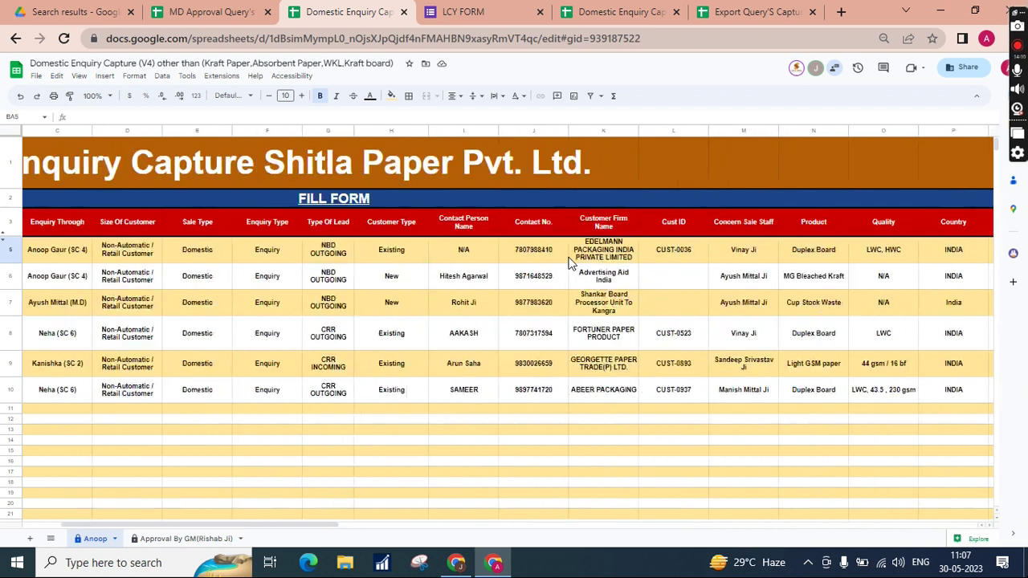
left_click(18, 249)
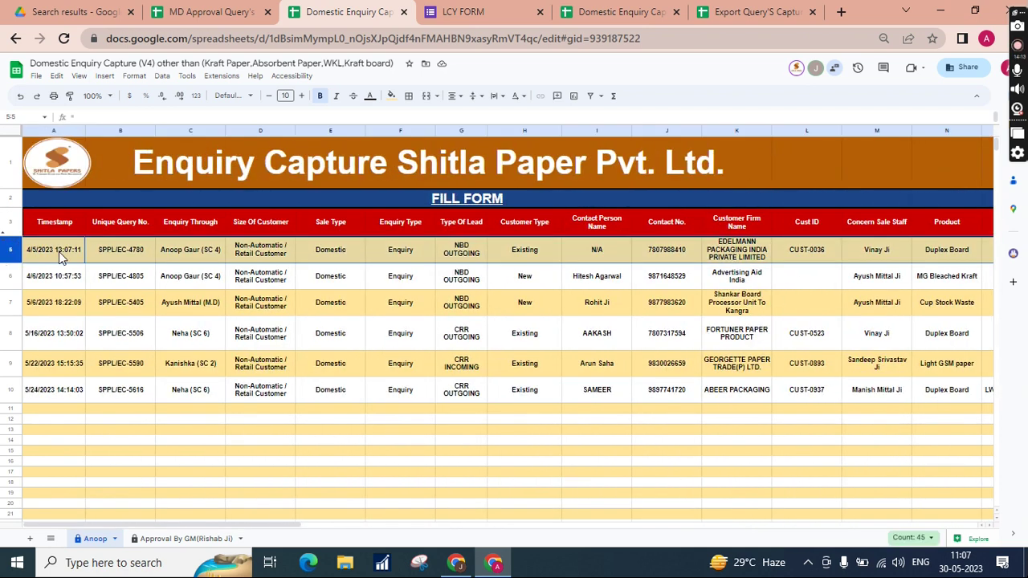
left_click(135, 255)
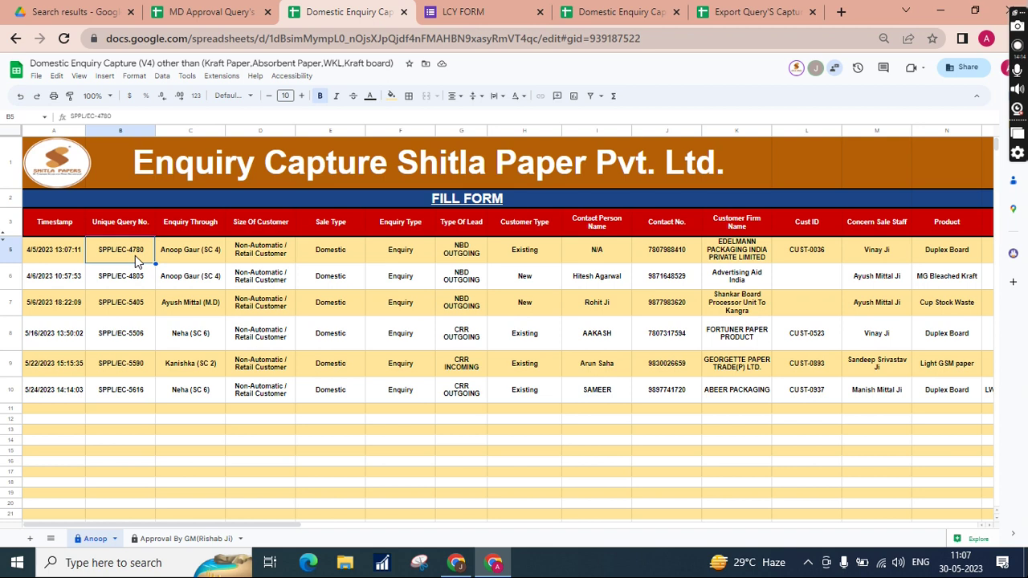
- Examine row 5's Step 4 cells: Query Status, Query Not Mature Remark's and Reason of Pending For Follow Up
scroll(135, 255, "right", 10)
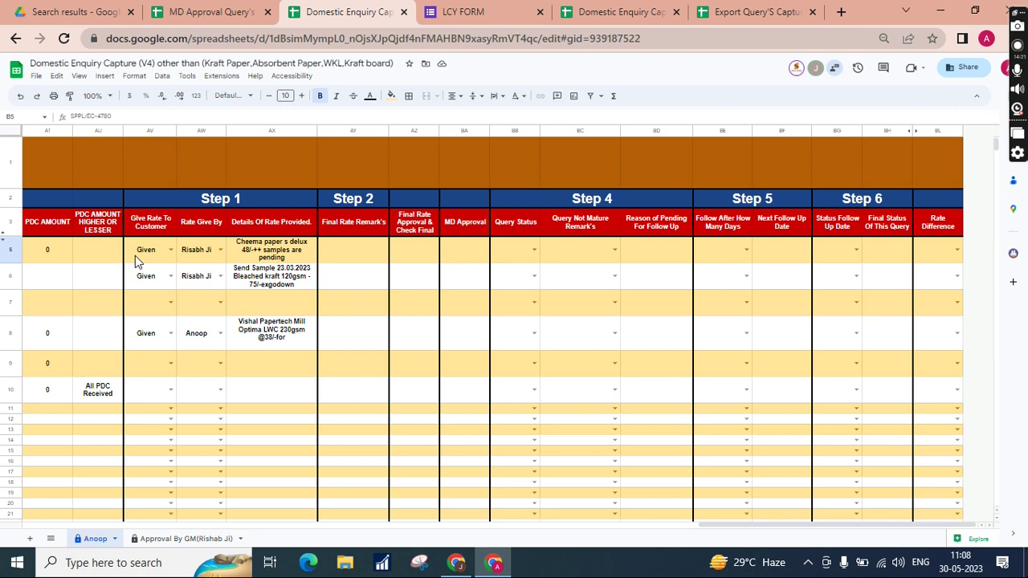
left_click(509, 262)
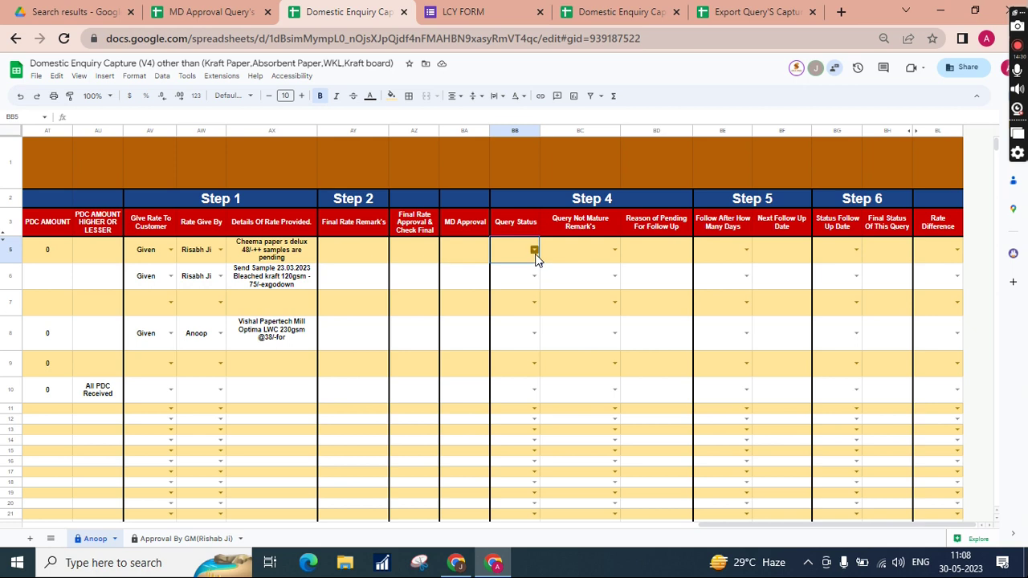
left_click(586, 260)
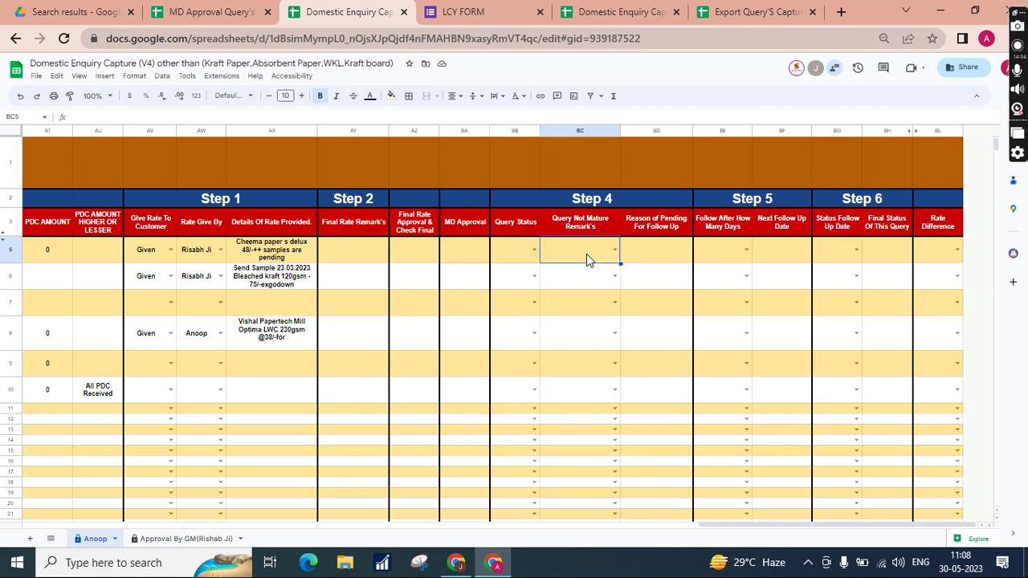
left_click(514, 260)
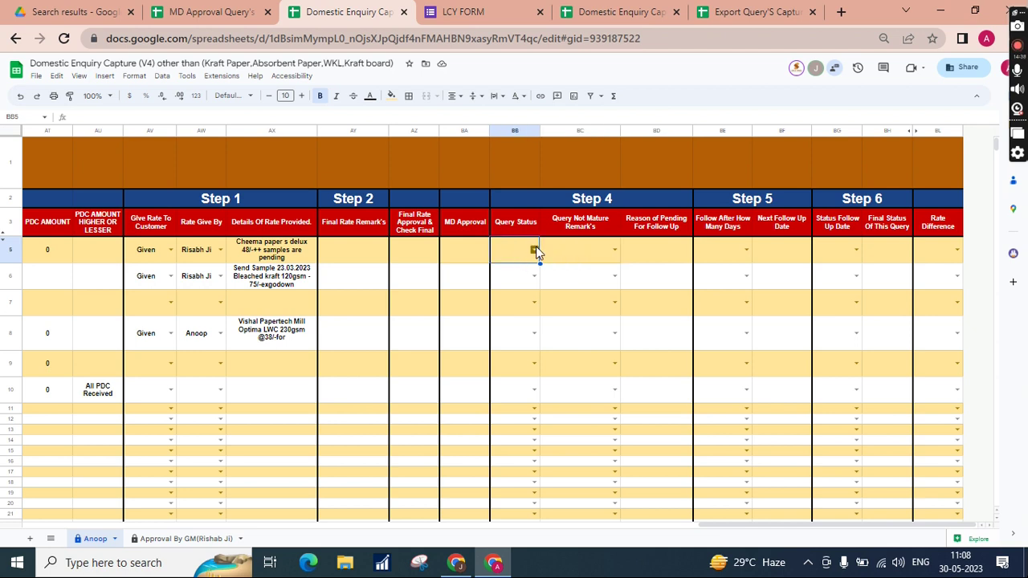
left_click(650, 259)
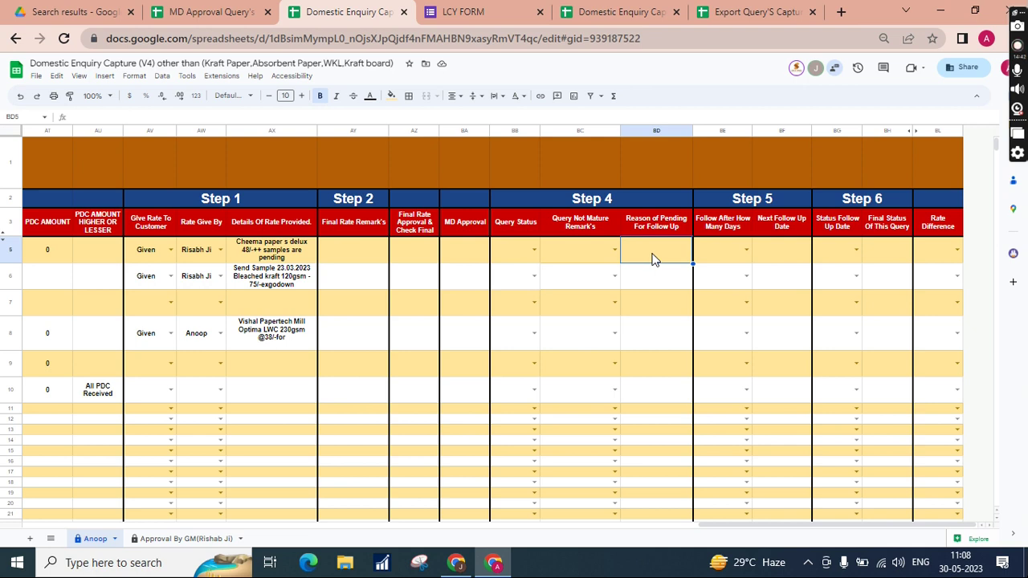
- View row 5's follow-up day options and check its Next Follow Up Date, Step 6 status and Rate Difference cells
left_click(744, 252)
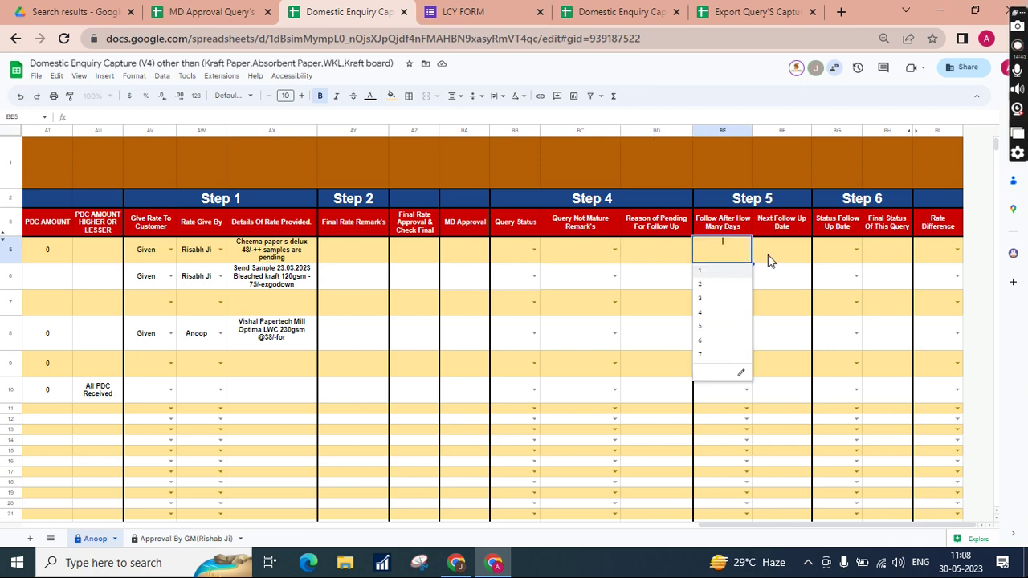
left_click(773, 261)
left_click(728, 261)
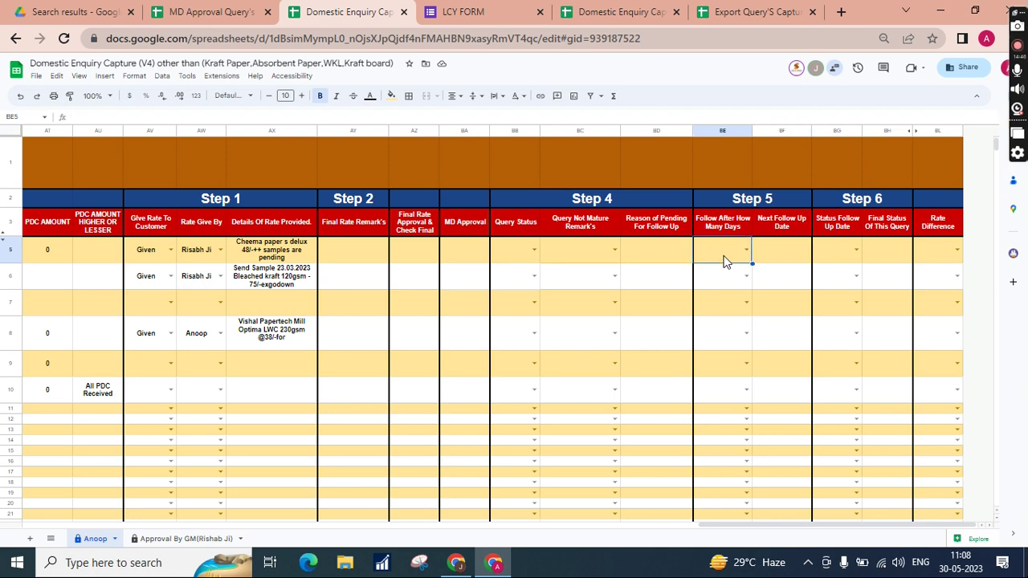
left_click(781, 255)
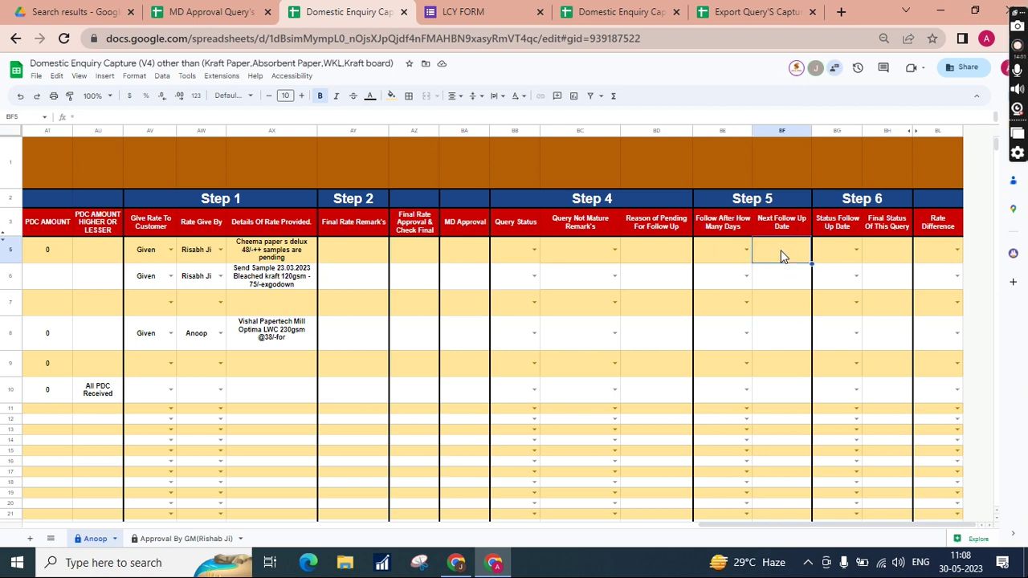
left_click(831, 260)
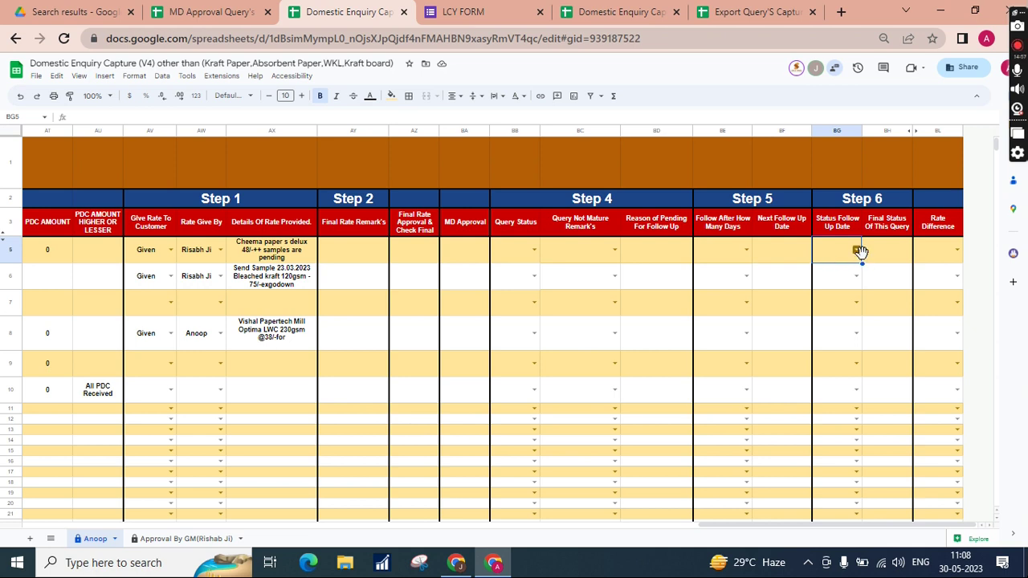
left_click(905, 259)
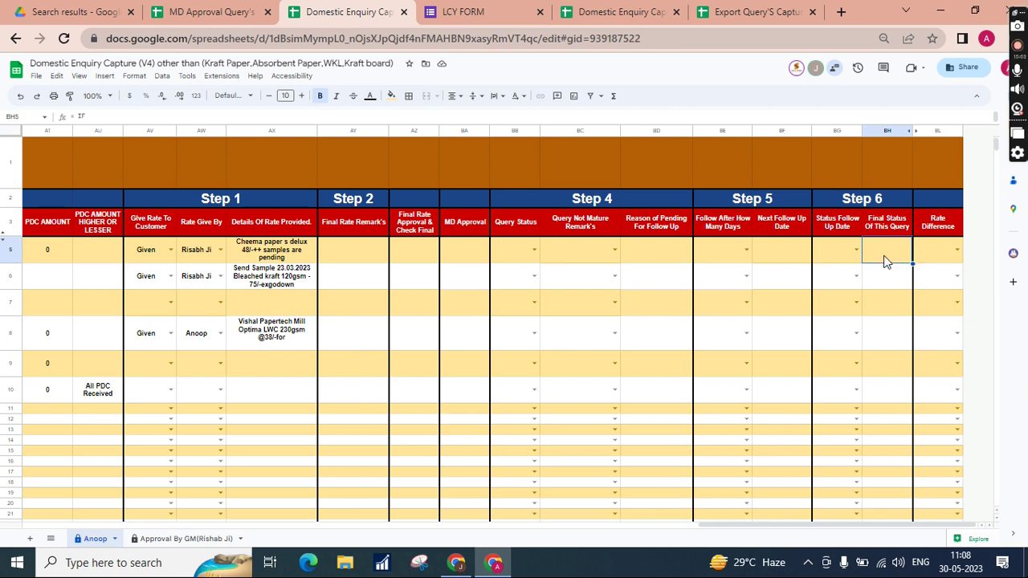
left_click(943, 249)
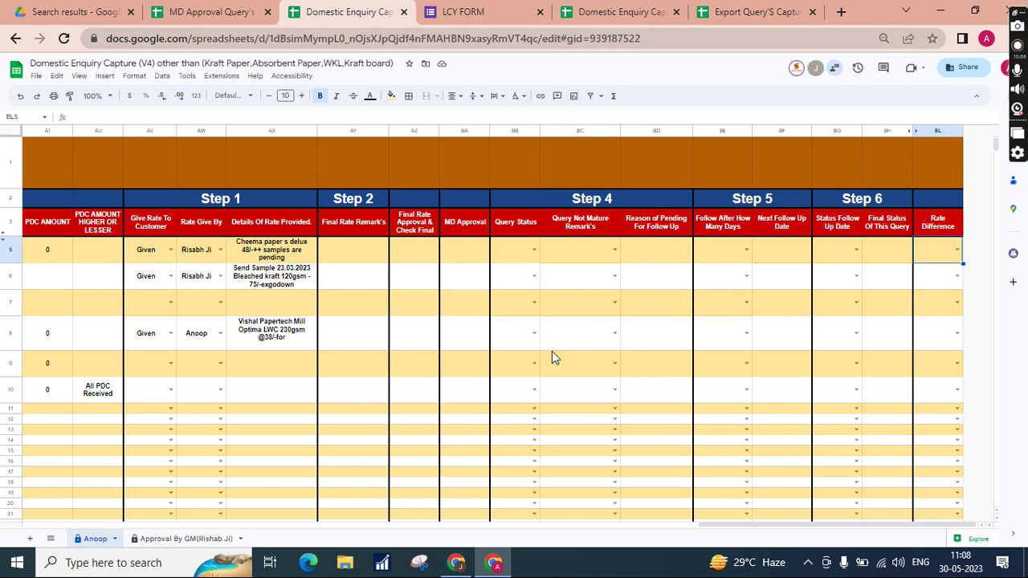
- Look back over the security, outstanding, LCY and credit columns to row 9's Any Other Remark's cell
scroll(552, 351, "left", 3)
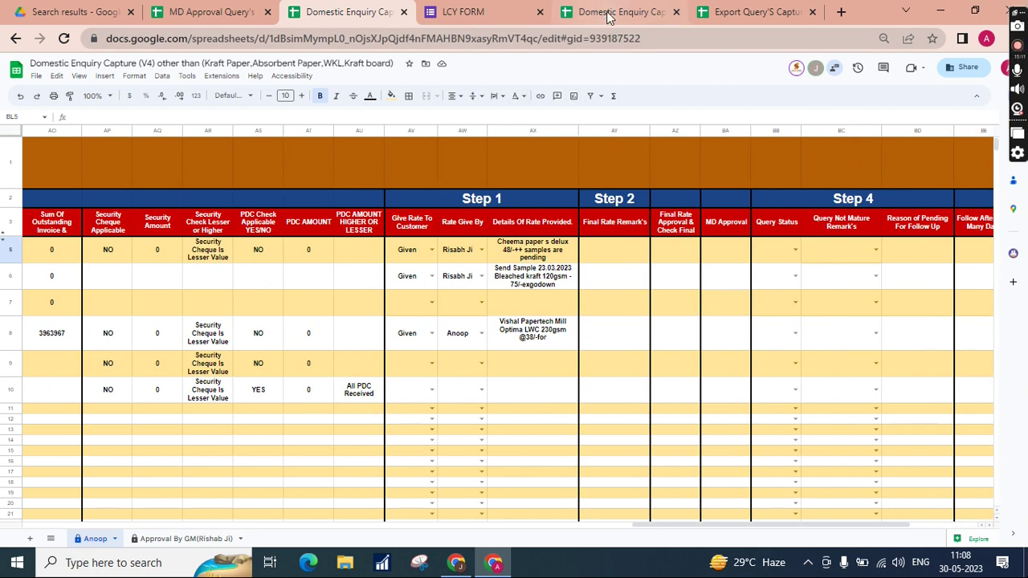
scroll(365, 370, "left", 3)
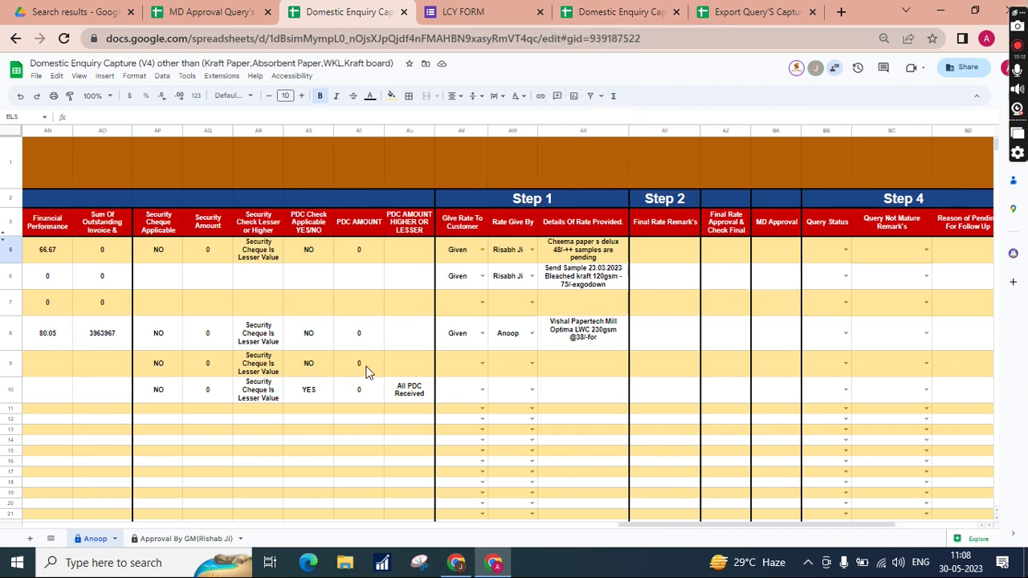
scroll(365, 372, "left", 9)
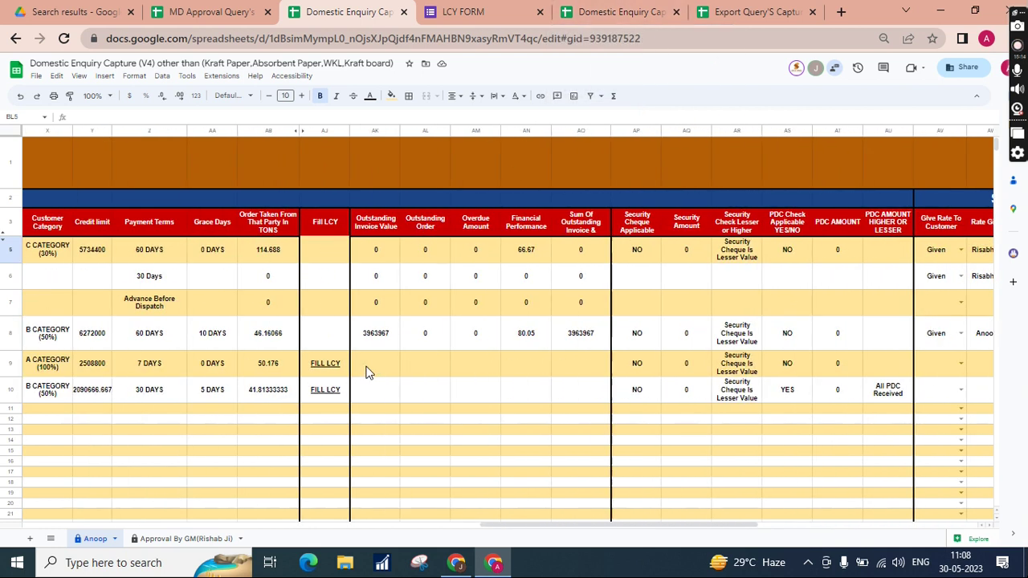
scroll(365, 372, "left", 2)
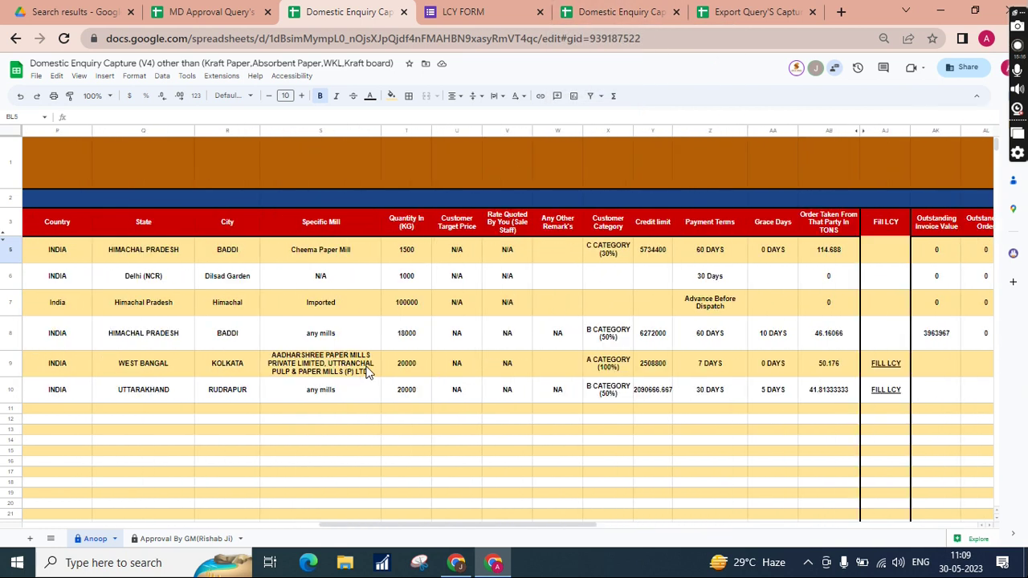
left_click(566, 367)
- Check the Kraft Paper spreadsheet's GM approval sheet and its Customer Type in row 5, then revisit the other-than-Kraft-Paper sheet
left_click(614, 12)
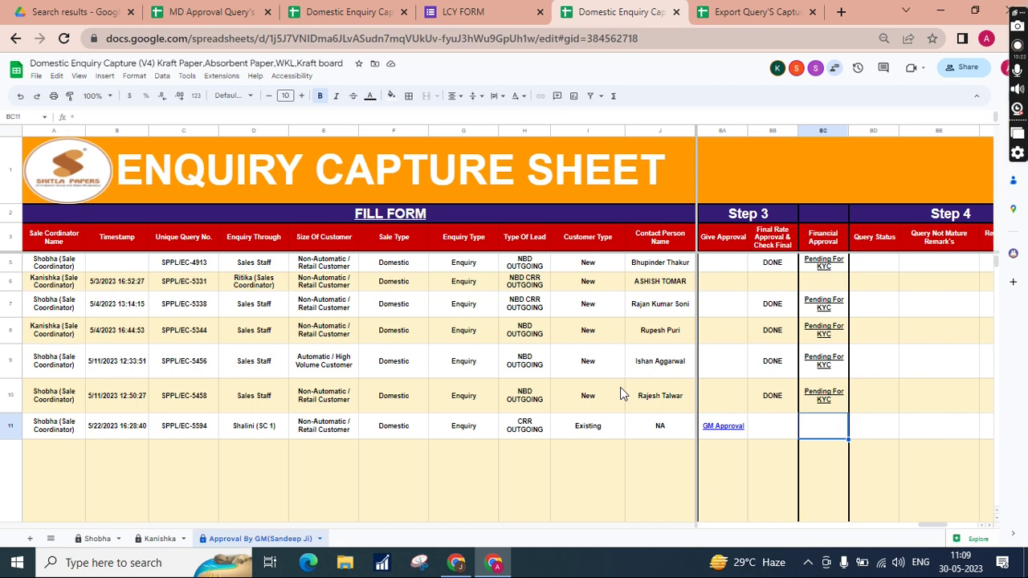
scroll(620, 387, "right", 3)
scroll(777, 391, "left", 5)
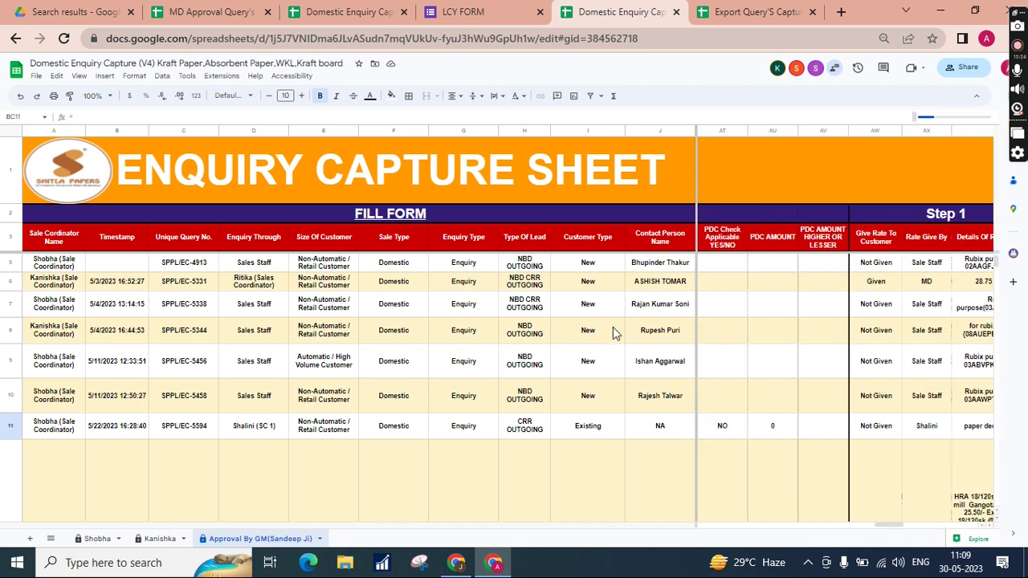
left_click(589, 266)
left_click(353, 12)
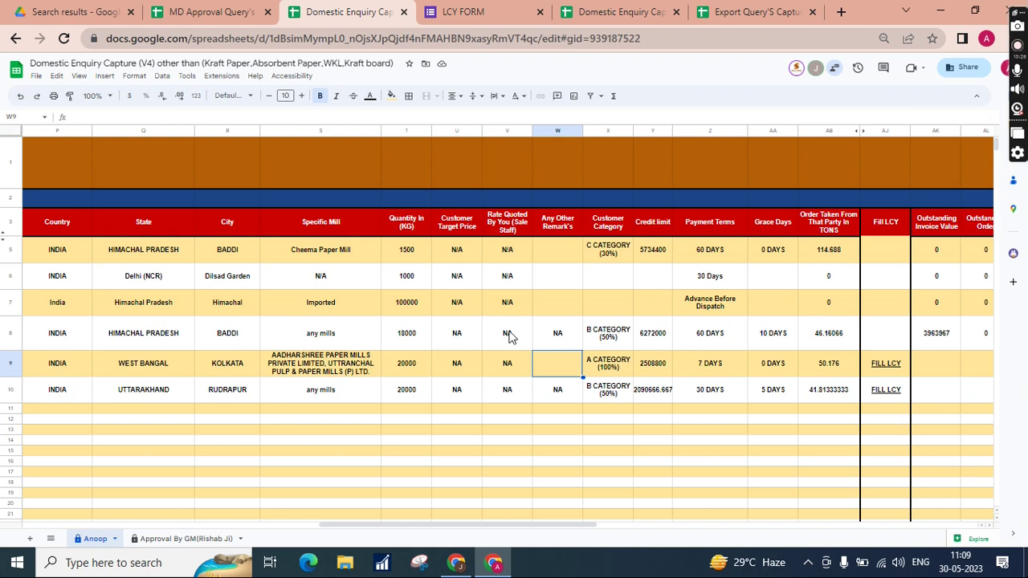
scroll(509, 338, "right", 3)
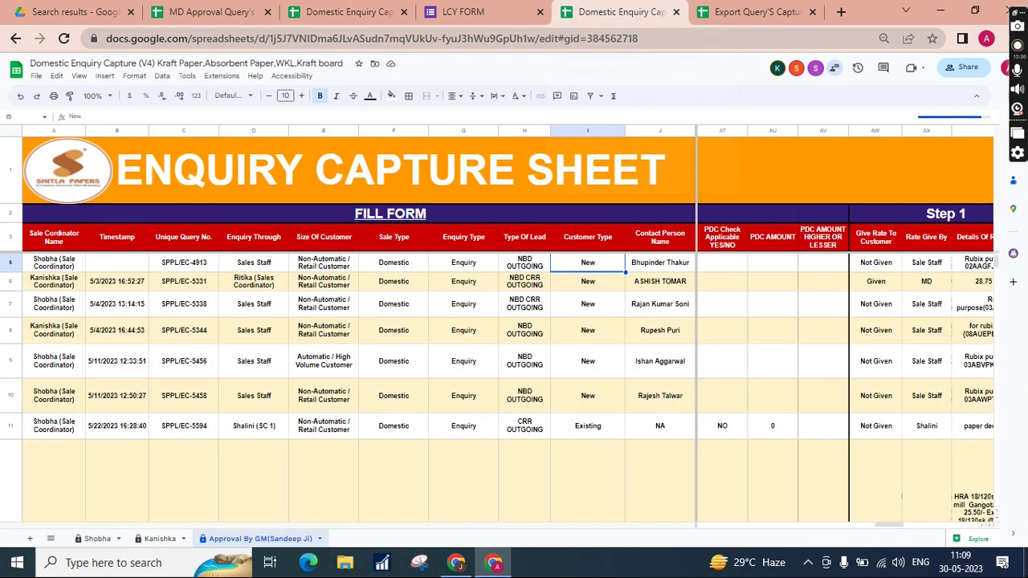
- Switch to the Kraft Paper enquiry spreadsheet and hide row 4 of its GM approval sheet
left_click(619, 12)
scroll(584, 381, "up", 1)
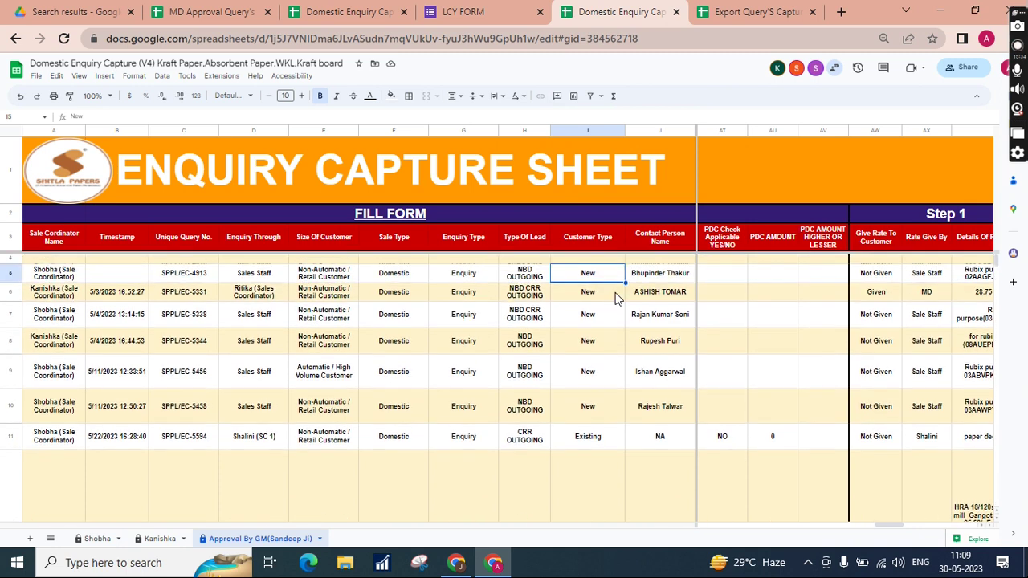
left_click(13, 258)
right_click(13, 258)
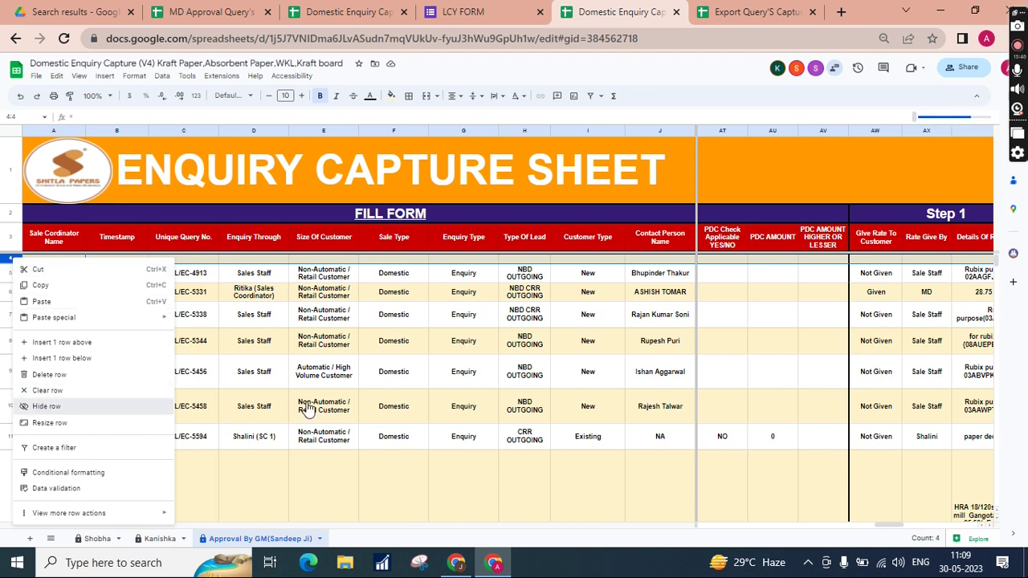
left_click(46, 407)
- Check the Contact Person Name in row 7 and the Give Rate To Customer cell in row 8
left_click(637, 301)
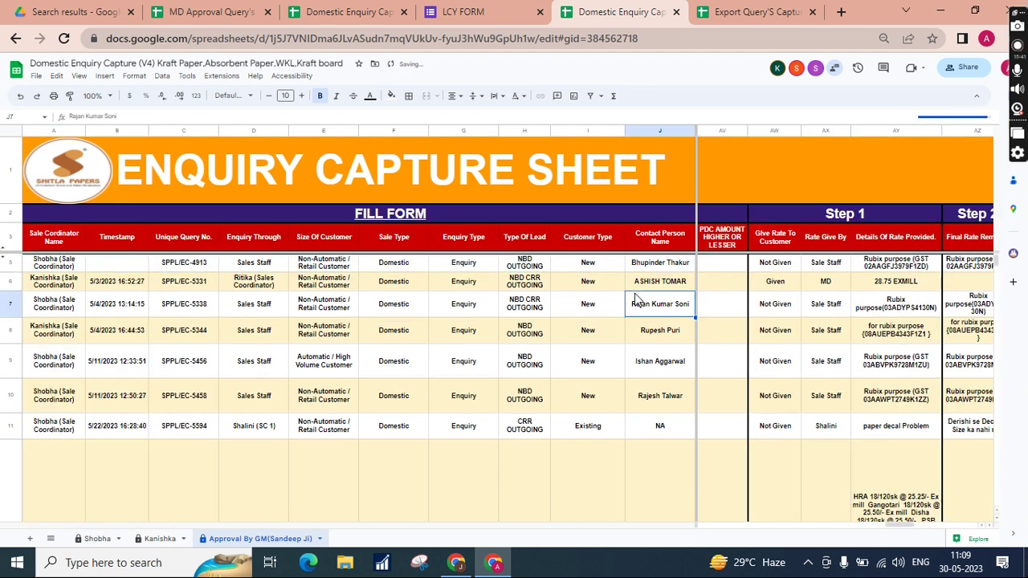
scroll(750, 331, "left", 2)
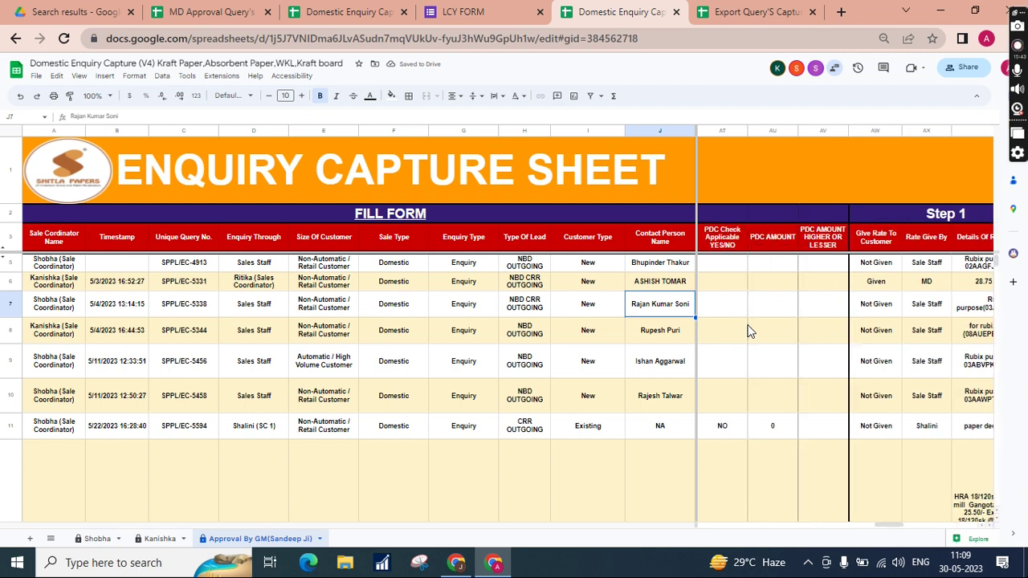
left_click(876, 326)
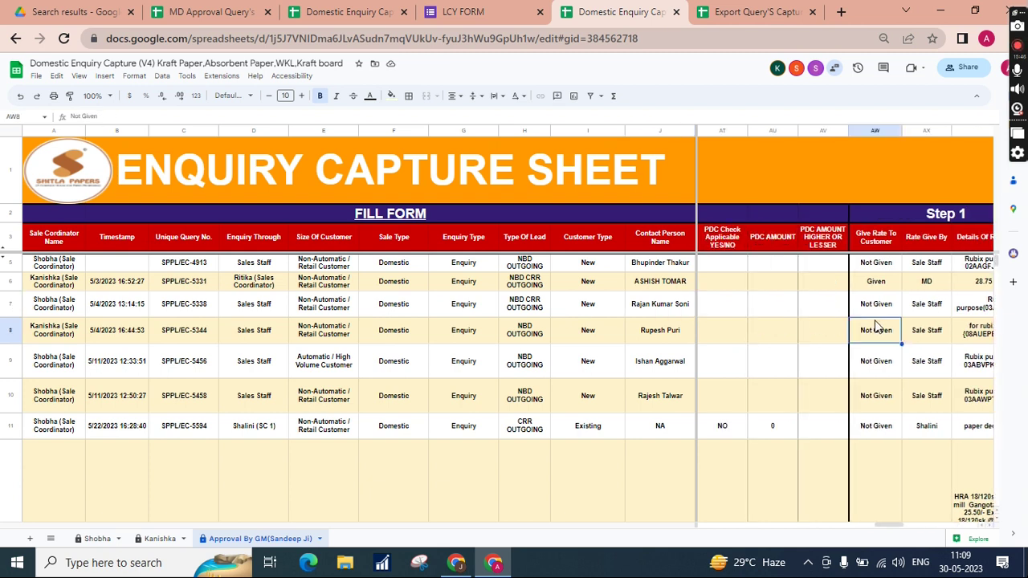
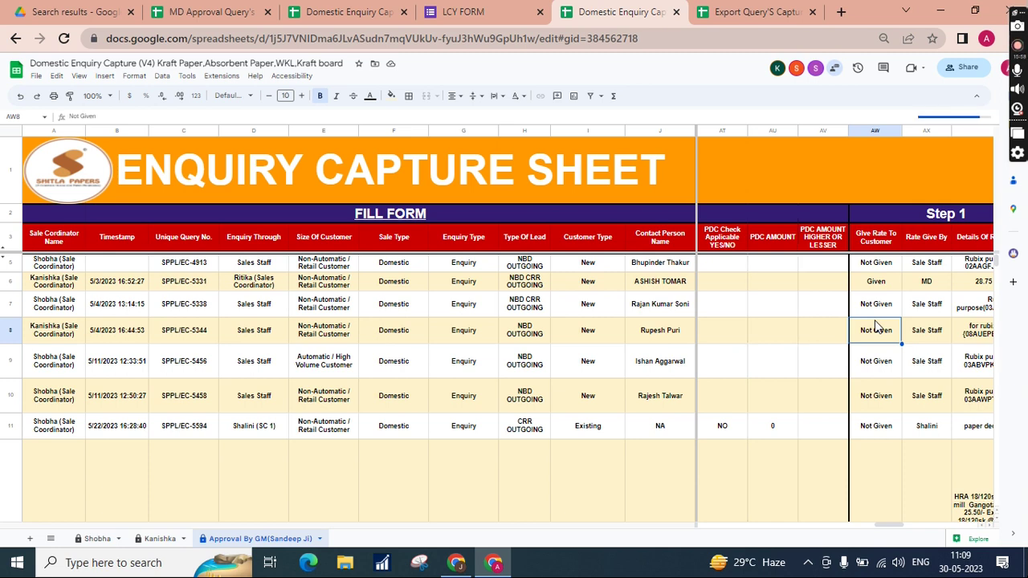
- Review the Step 1 rate columns, checking Details Of Rate Provided in rows 8 and 6 and Rate Give By in row 9
key("Right")
key("Right")
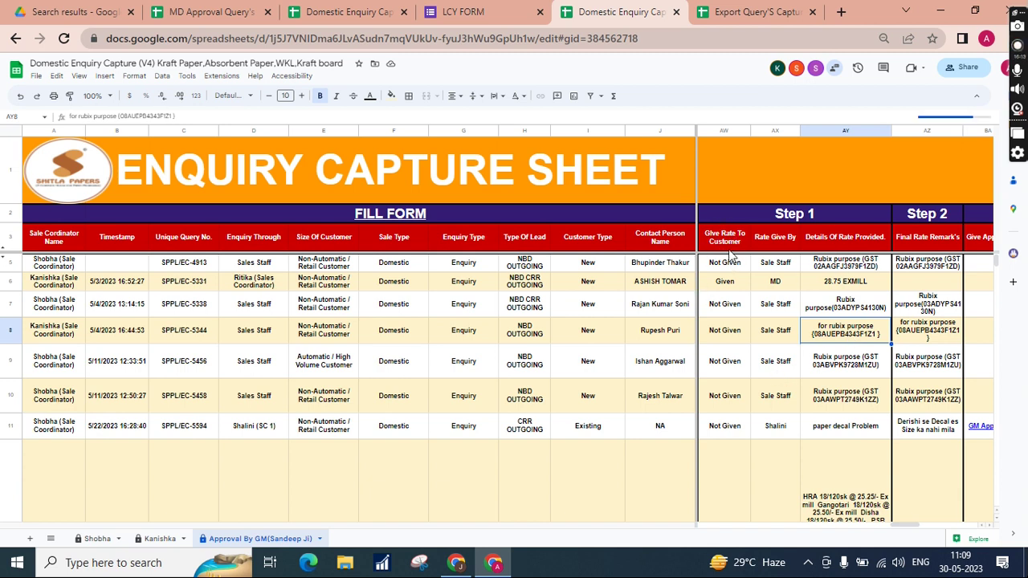
left_click(788, 373)
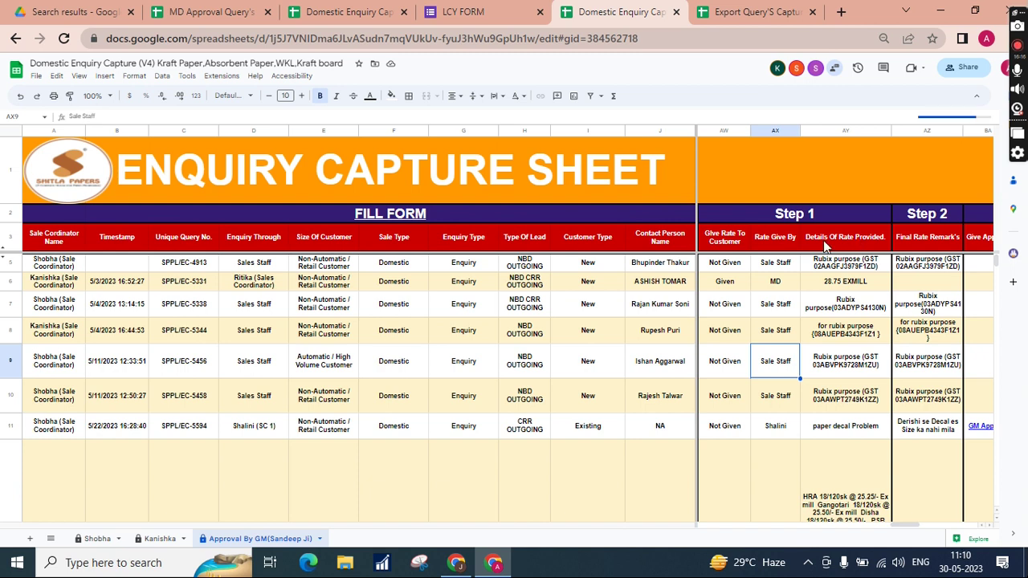
scroll(768, 297, "left", 1)
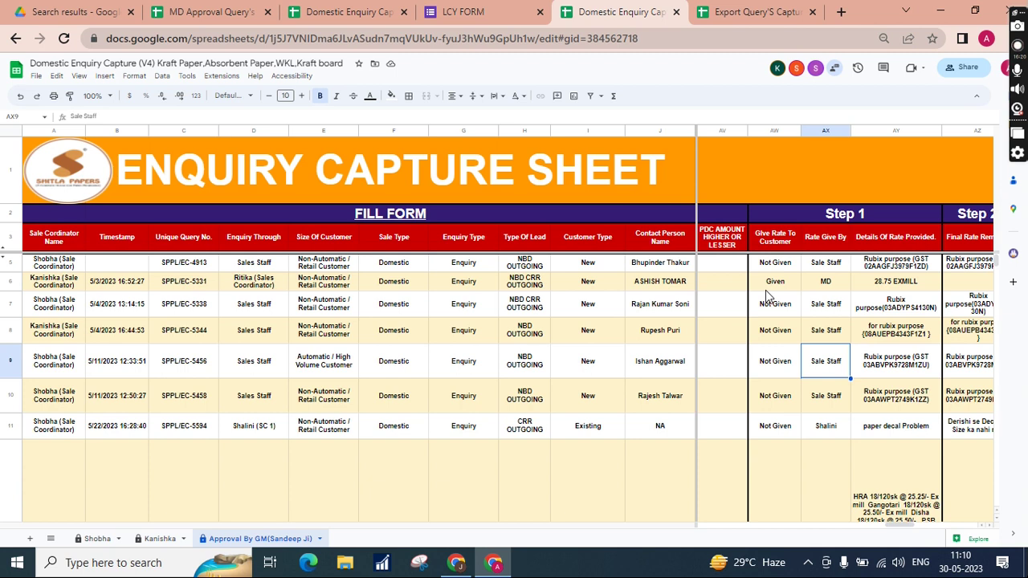
left_click(897, 285)
scroll(898, 290, "right", 2)
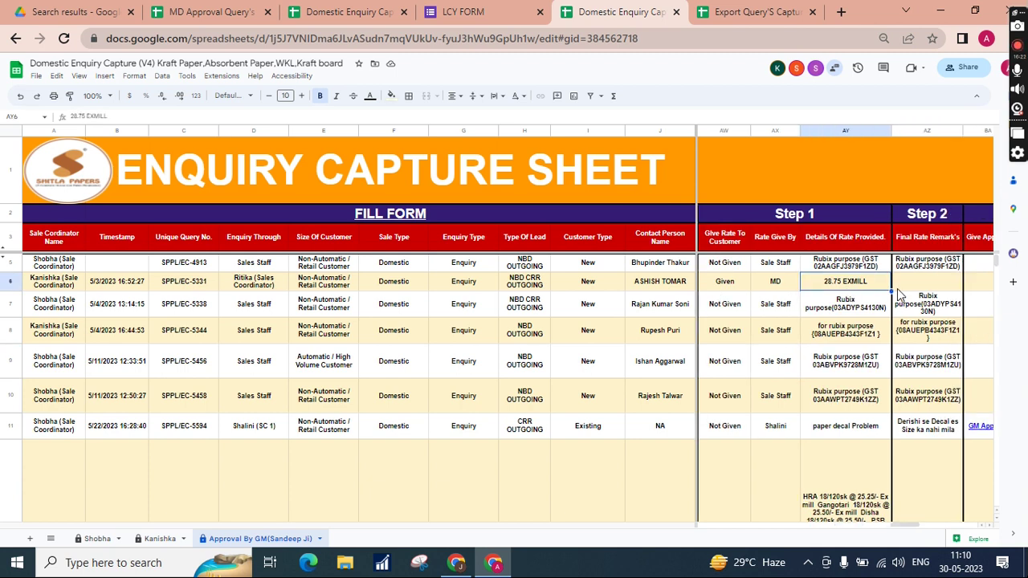
scroll(897, 289, "right", 2)
scroll(897, 289, "left", 2)
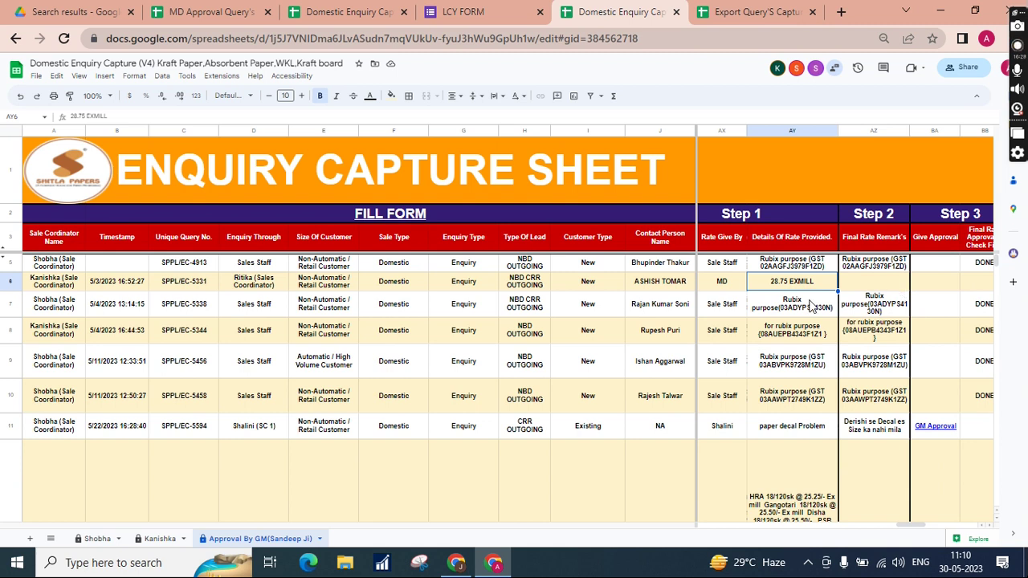
- Compare row 8's Details Of Rate Provided with its Final Rate Remark's, and look on to the Step 3 approval columns
left_click(790, 339)
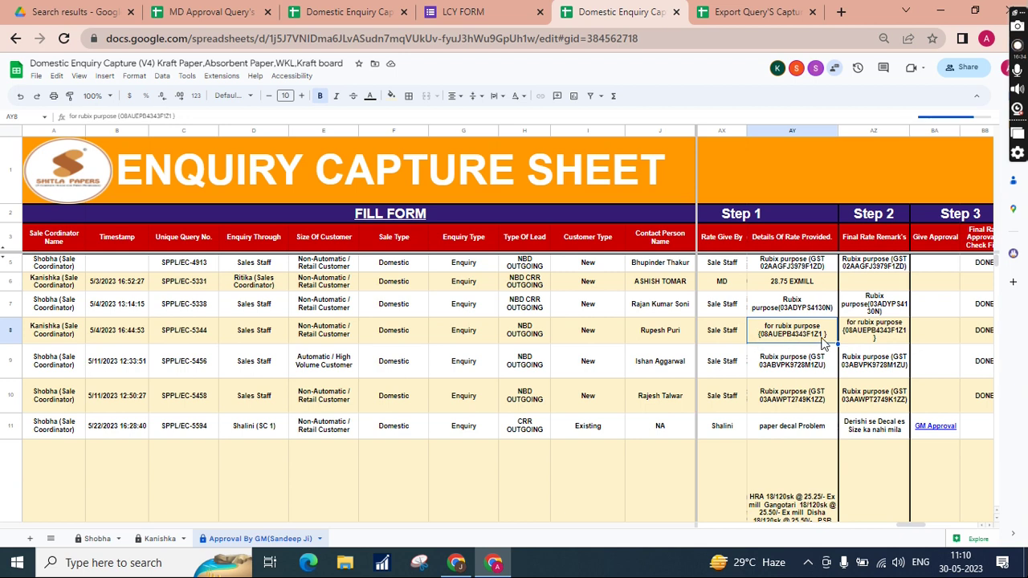
left_click(850, 340)
scroll(851, 343, "right", 3)
scroll(764, 340, "left", 2)
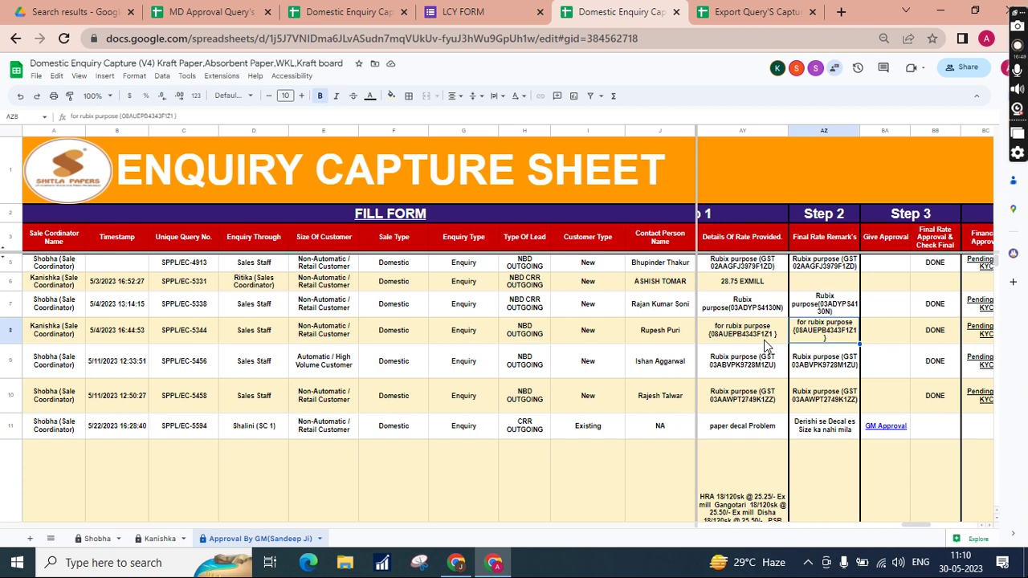
scroll(764, 340, "right", 2)
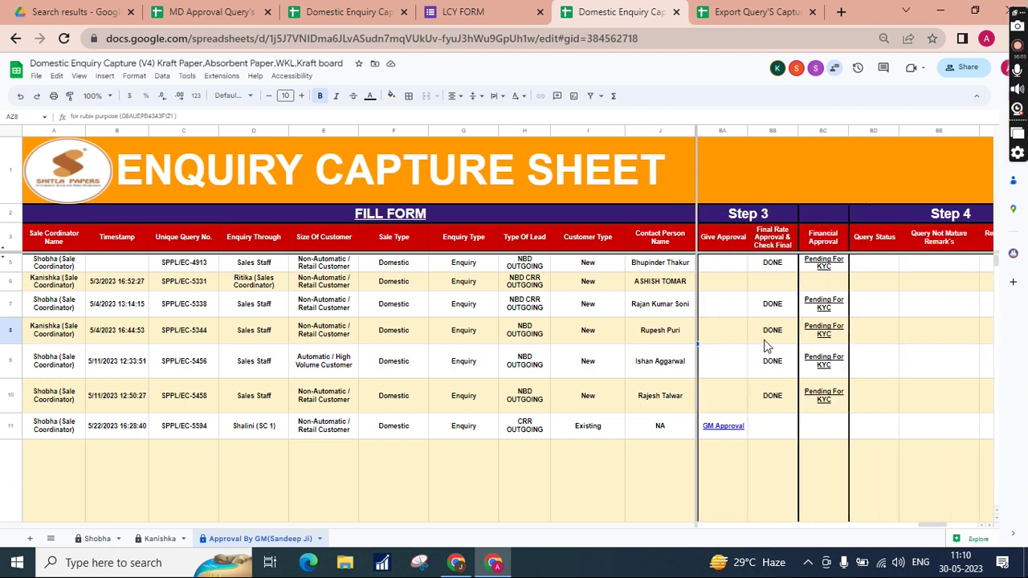
- Check the Final Rate Approval & Check Final cells in rows 5 and 8, and revisit row 8's Final Rate Remark's
left_click(776, 267)
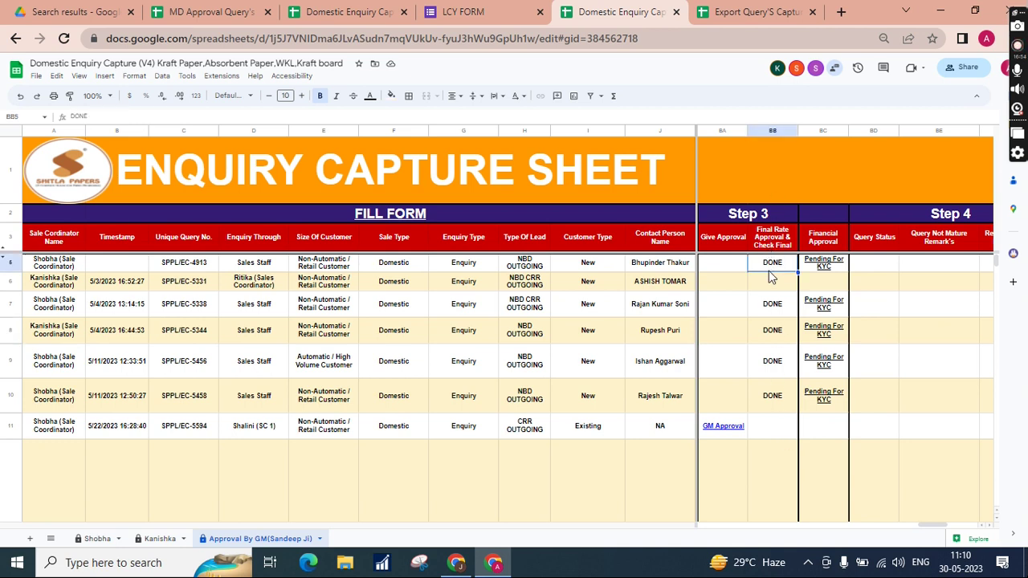
left_click(772, 340)
scroll(762, 362, "left", 1)
left_click(800, 337)
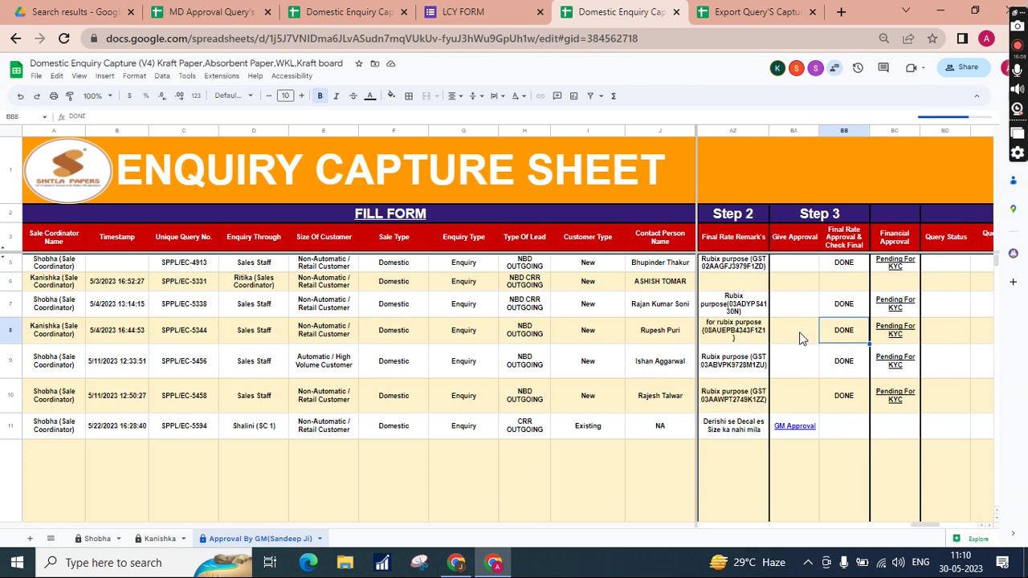
left_click(730, 332)
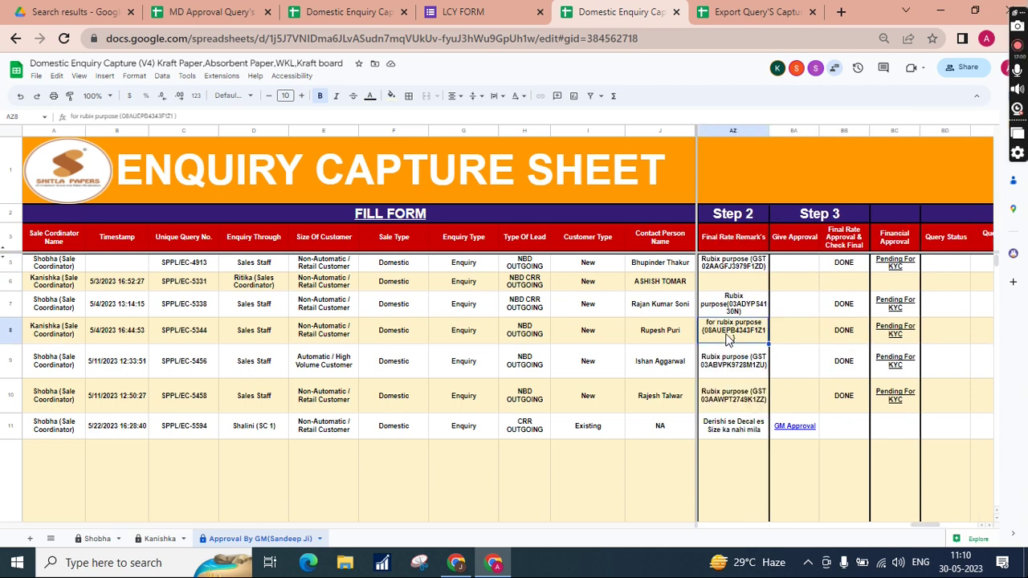
- Open the KYC All New Customer V4 spreadsheet linked in row 8's Financial Approval cell and look across its KYC Approval columns
left_click(892, 339)
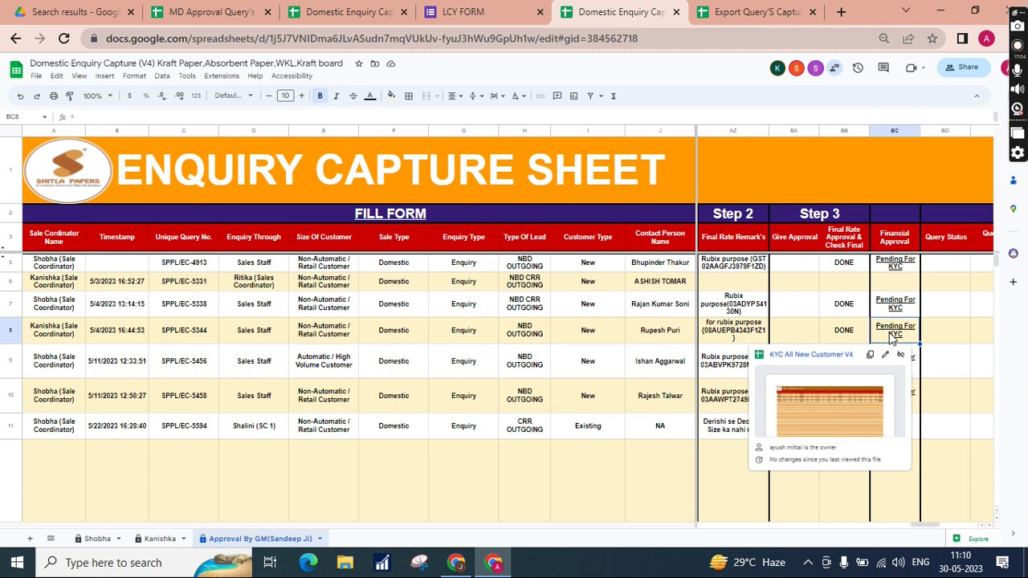
left_click(825, 397)
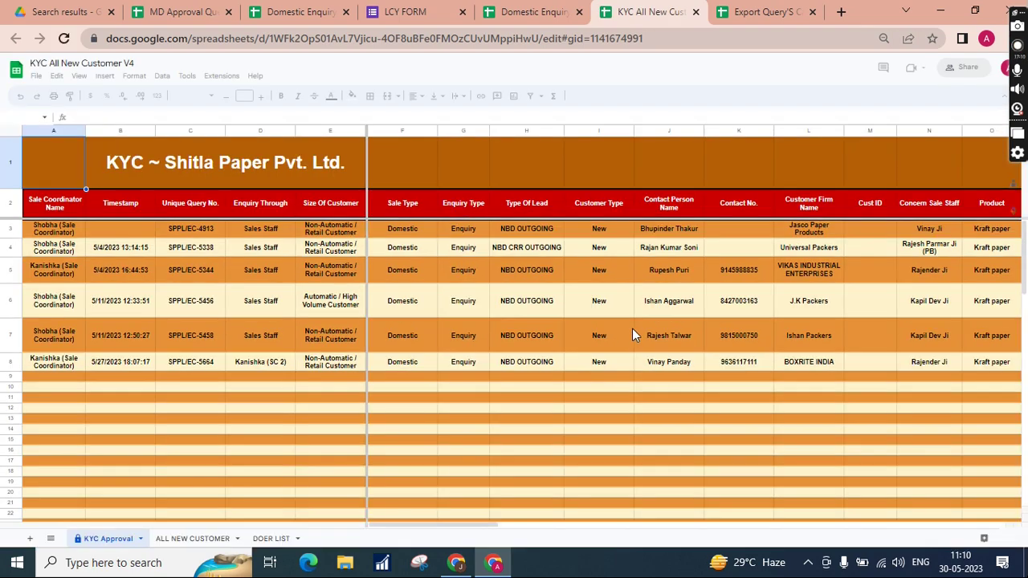
scroll(632, 331, "right", 5)
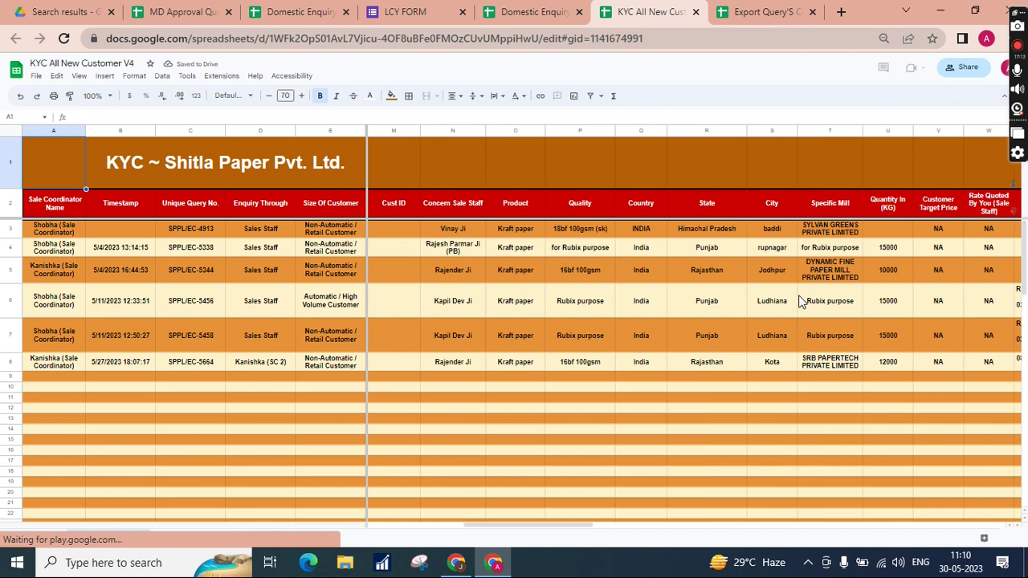
scroll(799, 302, "right", 10)
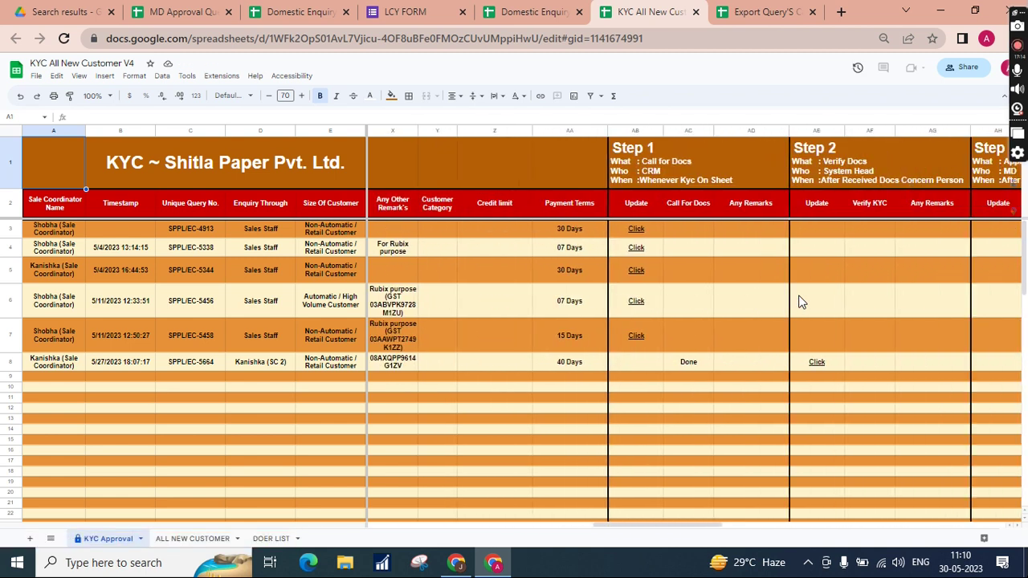
scroll(591, 299, "left", 6)
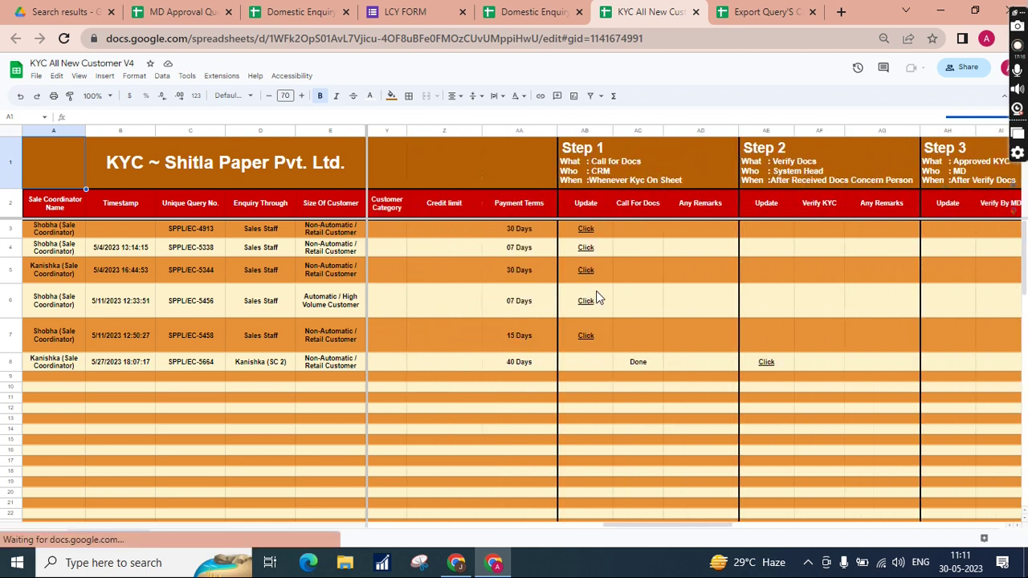
scroll(597, 298, "left", 7)
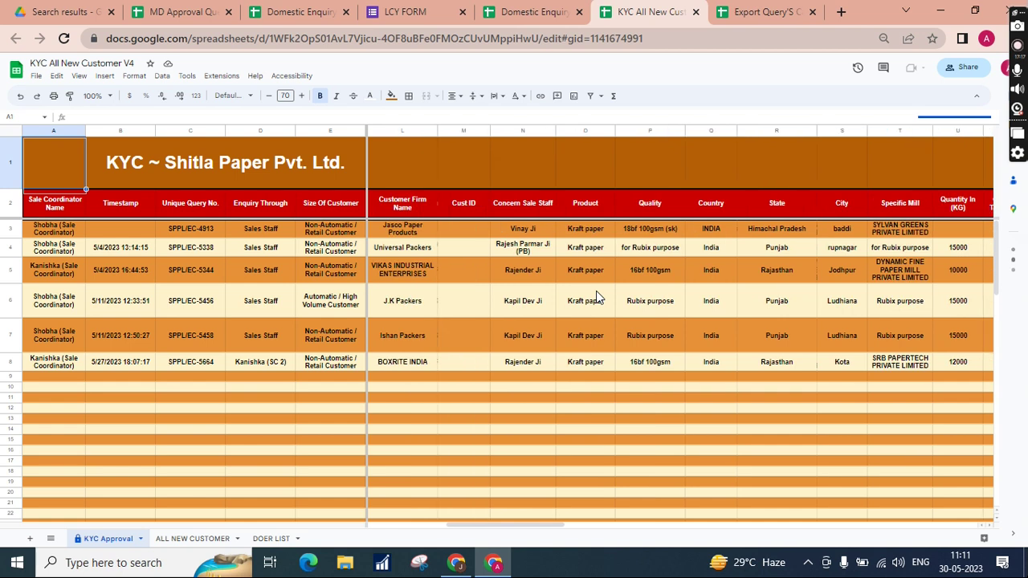
- Check row 3's Unique Query No. and the Step 1 Call for Docs columns, including row 7's Update link
left_click(193, 231)
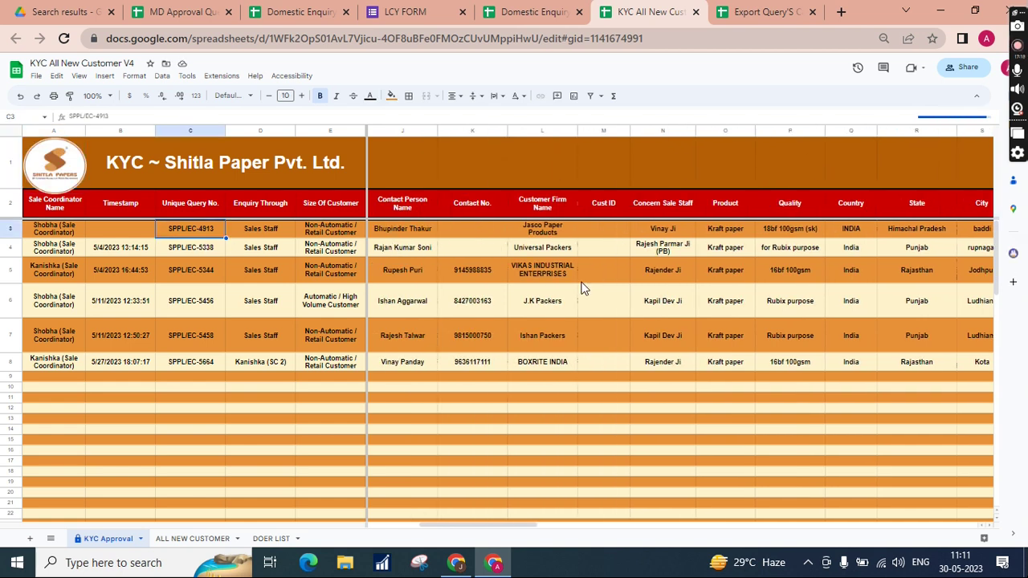
scroll(584, 288, "right", 3)
scroll(583, 287, "right", 1)
scroll(584, 287, "right", 12)
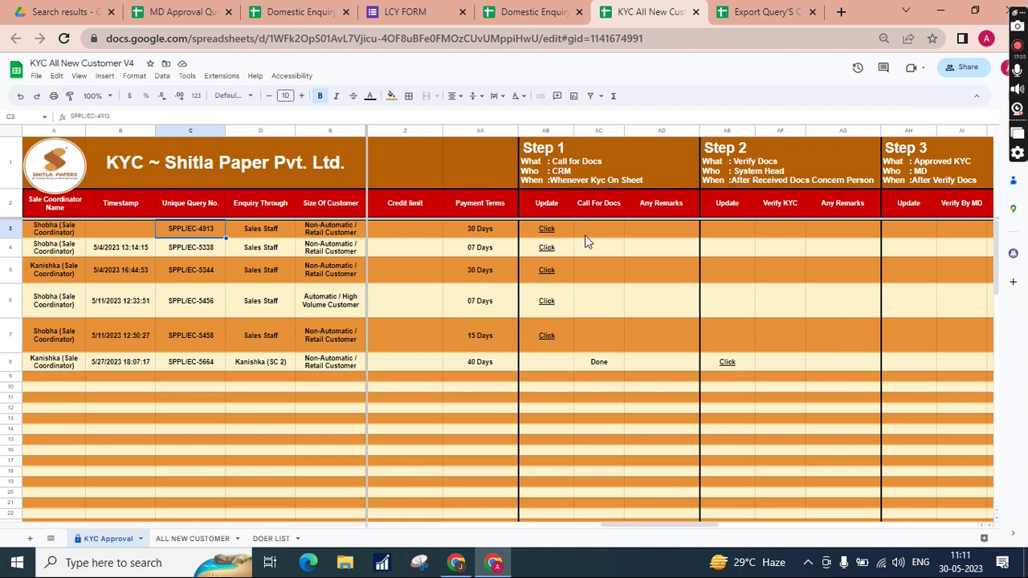
scroll(592, 254, "right", 1)
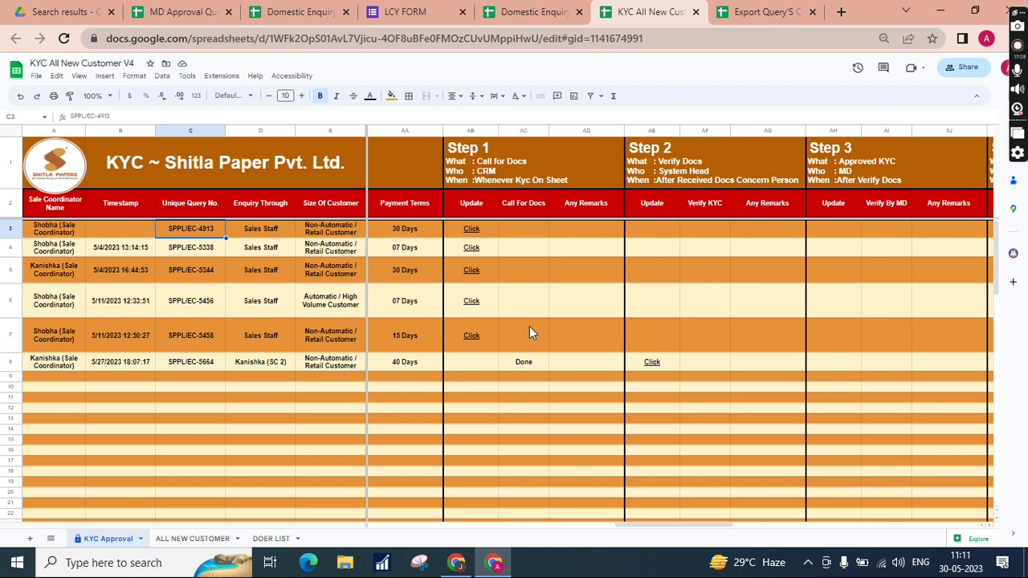
left_click(469, 340)
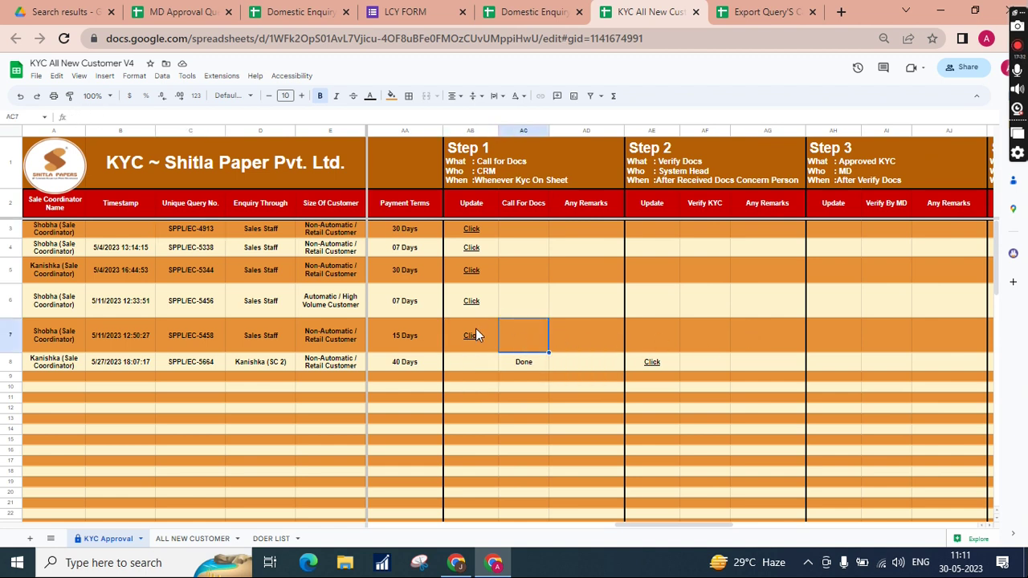
mouse_move(476, 331)
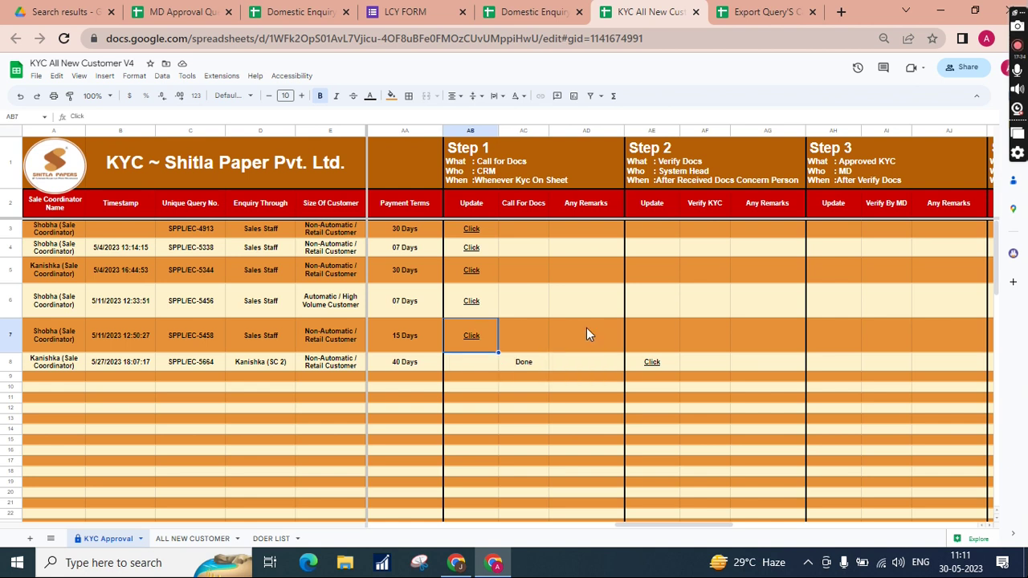
- Examine the KYC document upload form link in row 7 and preview the BOXRITE INDIA Template KYC file in row 8
scroll(586, 335, "right", 10)
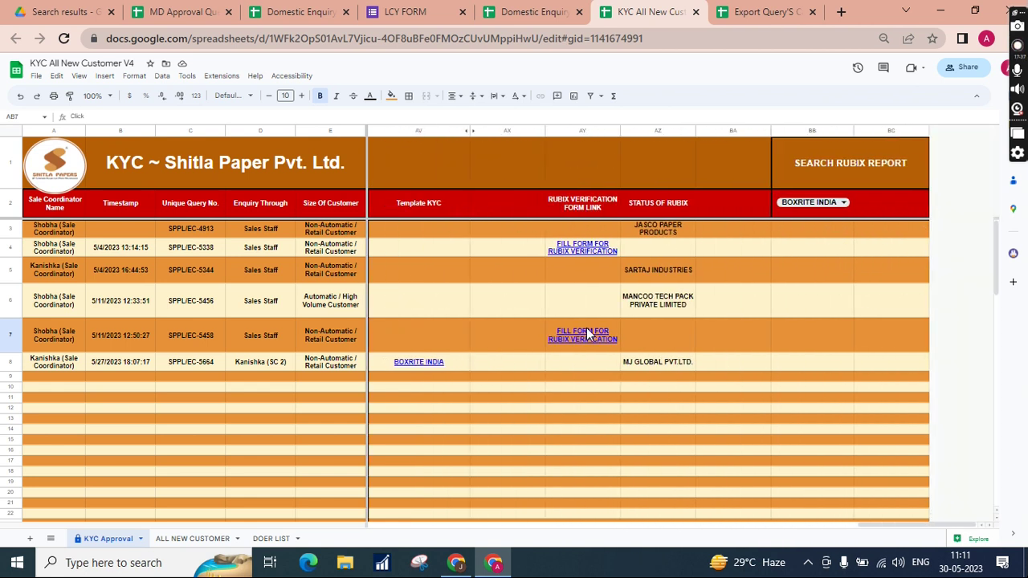
scroll(539, 348, "left", 3)
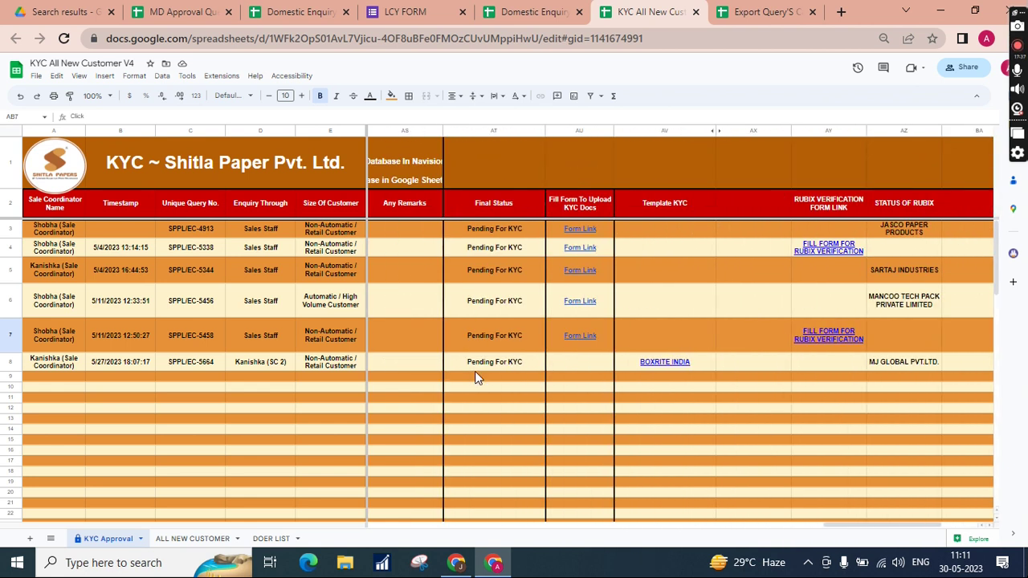
left_click(576, 336)
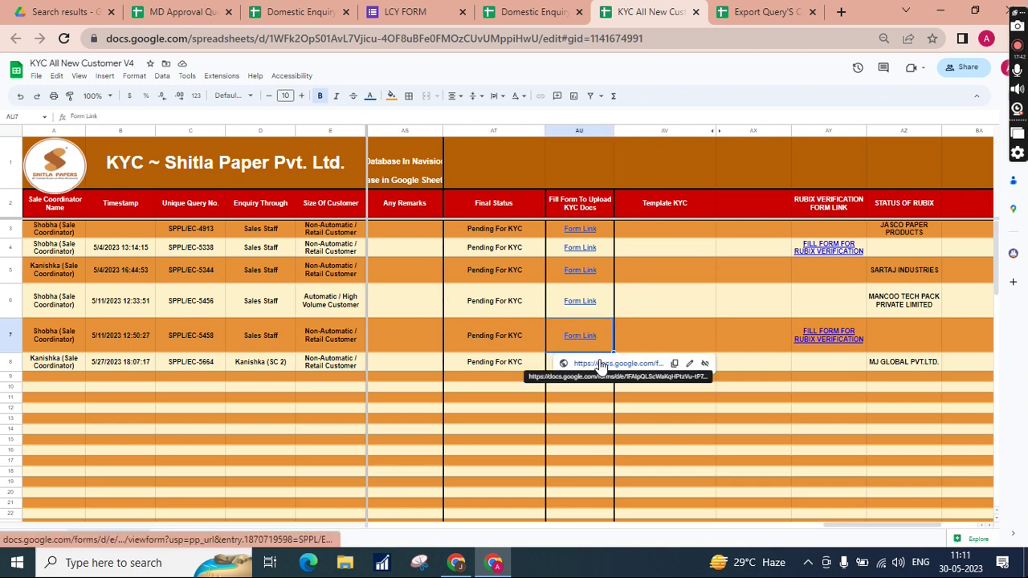
left_click(658, 336)
left_click(656, 362)
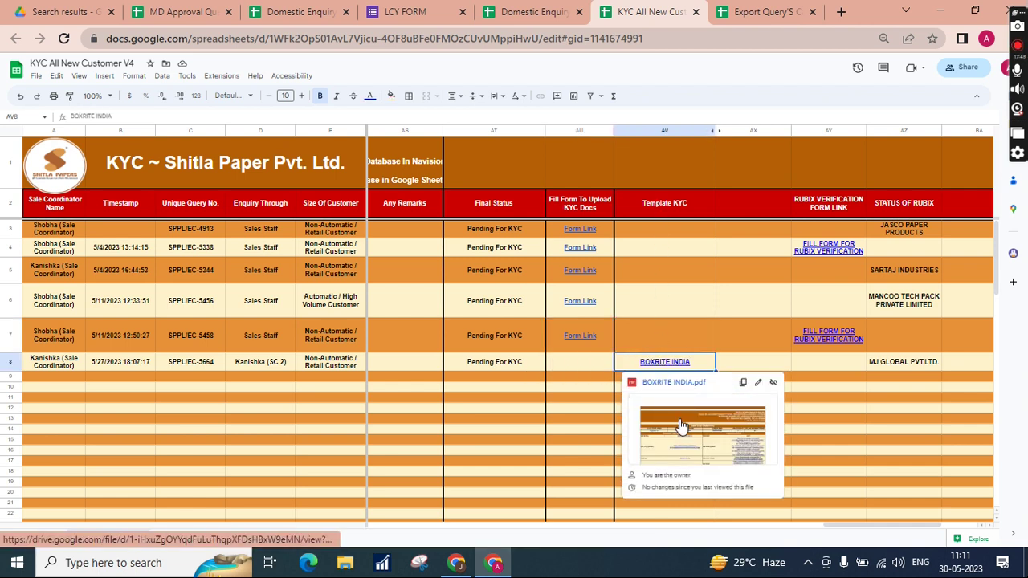
- Go back to the Step 2 Verify Docs columns and check row 7's Update and row 6's Verify KYC cells
scroll(518, 381, "left", 10)
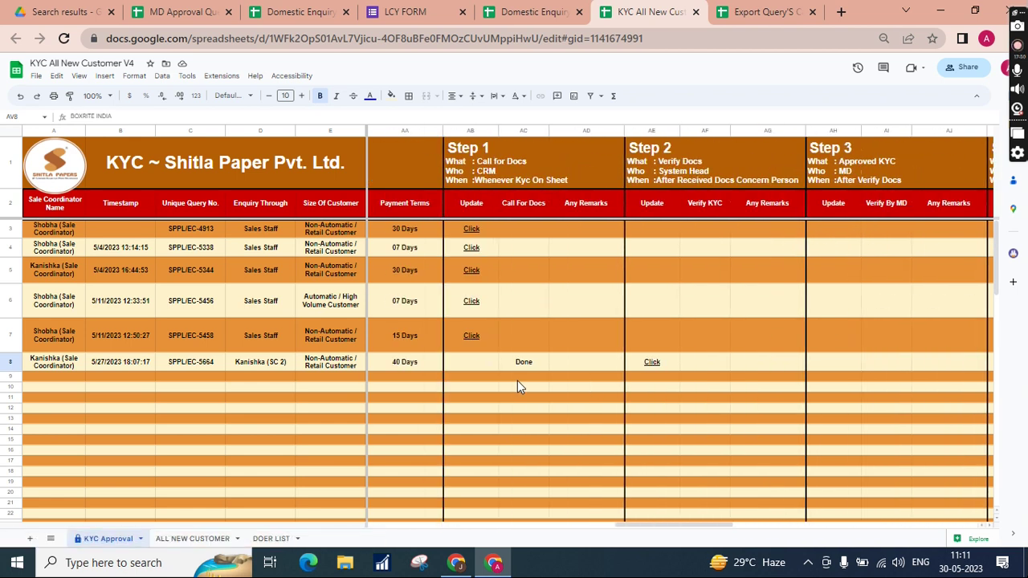
left_click(679, 344)
scroll(681, 344, "right", 1)
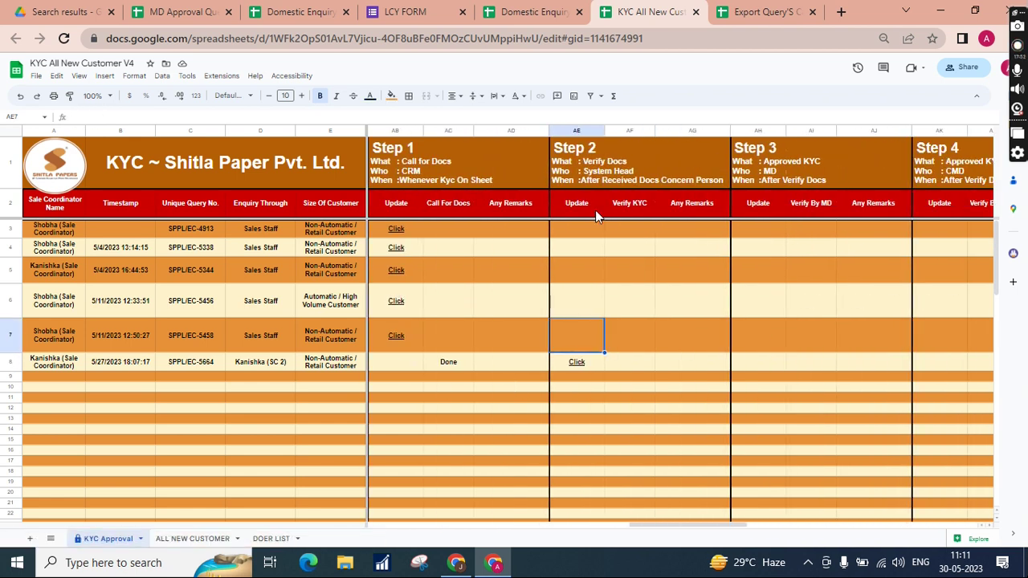
left_click(633, 299)
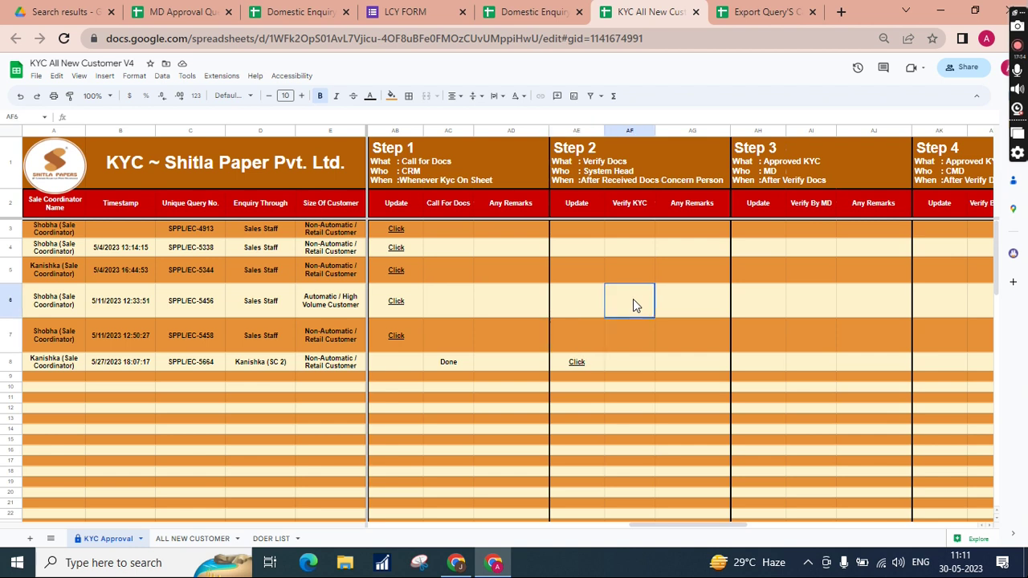
scroll(633, 299, "right", 2)
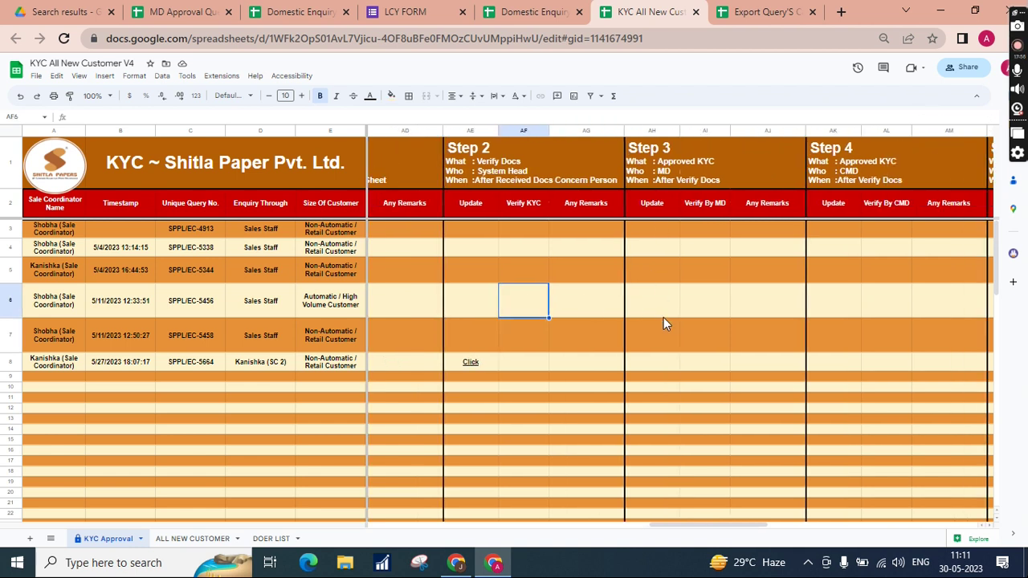
- Review the MD and CMD approval columns of Steps 3 and 4 in row 7, and look on to the Step 5 and 6 database updates
left_click(658, 320)
scroll(658, 319, "right", 2)
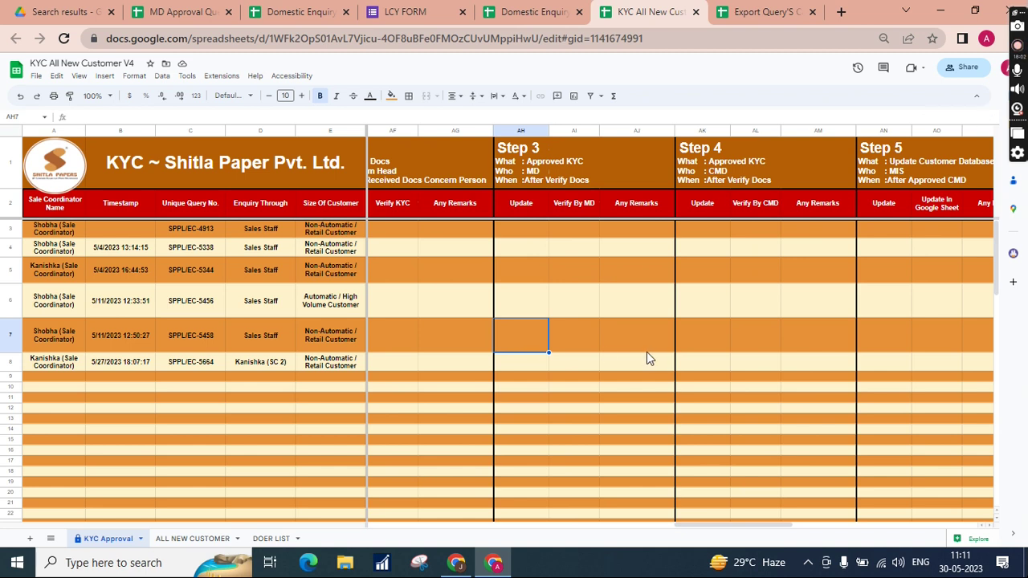
left_click(747, 348)
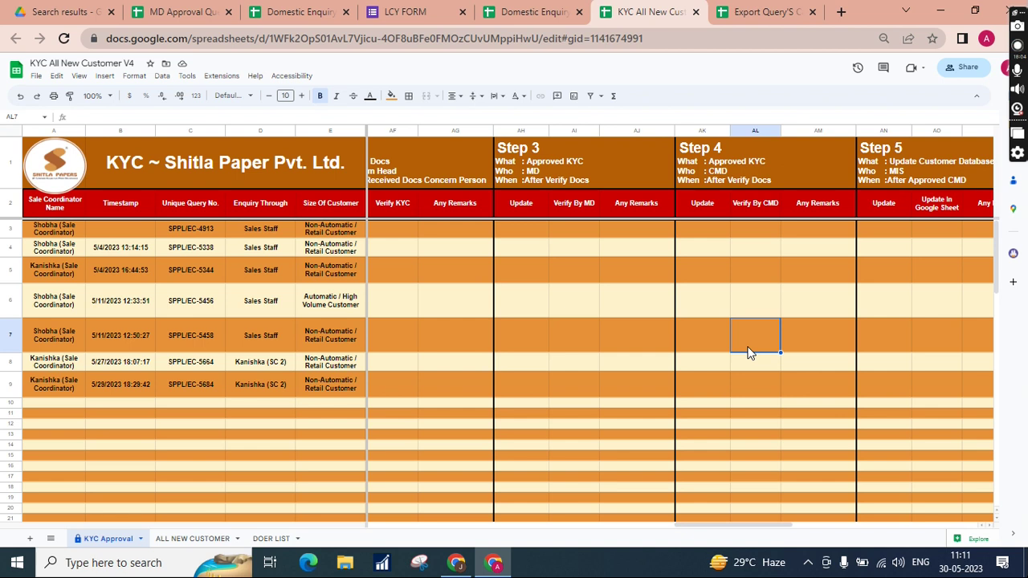
scroll(748, 352, "right", 1)
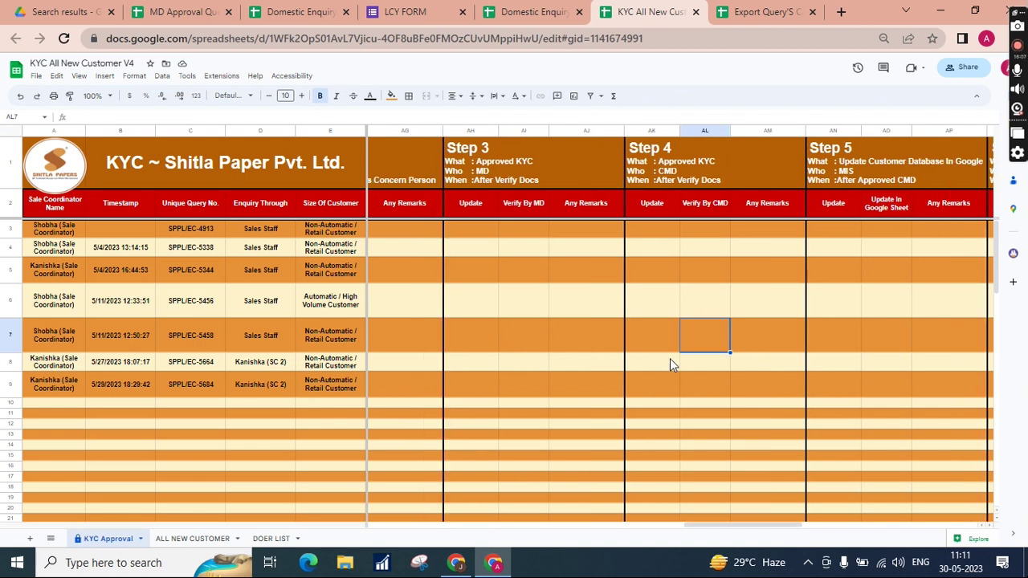
scroll(715, 357, "right", 1)
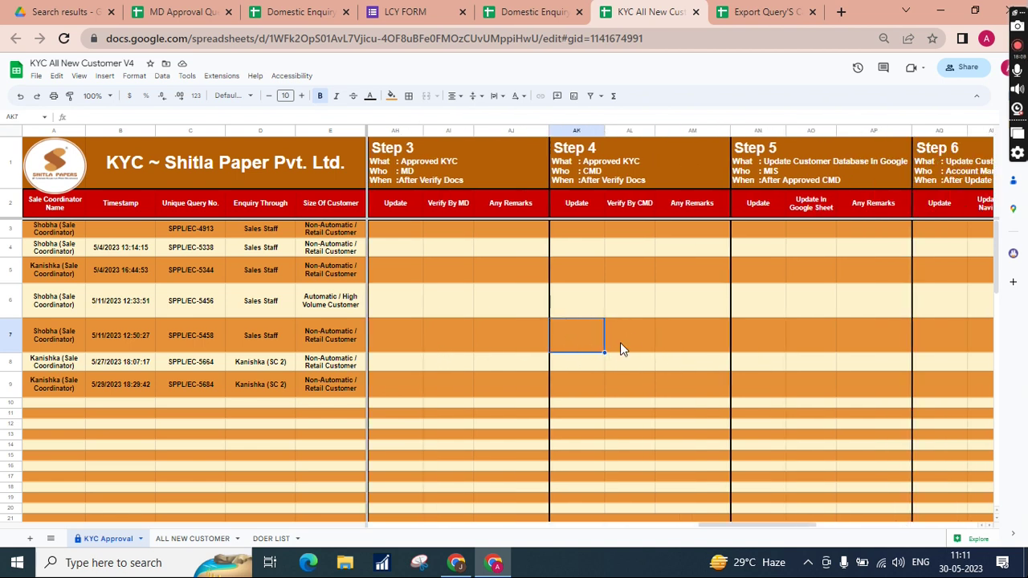
scroll(629, 341, "right", 3)
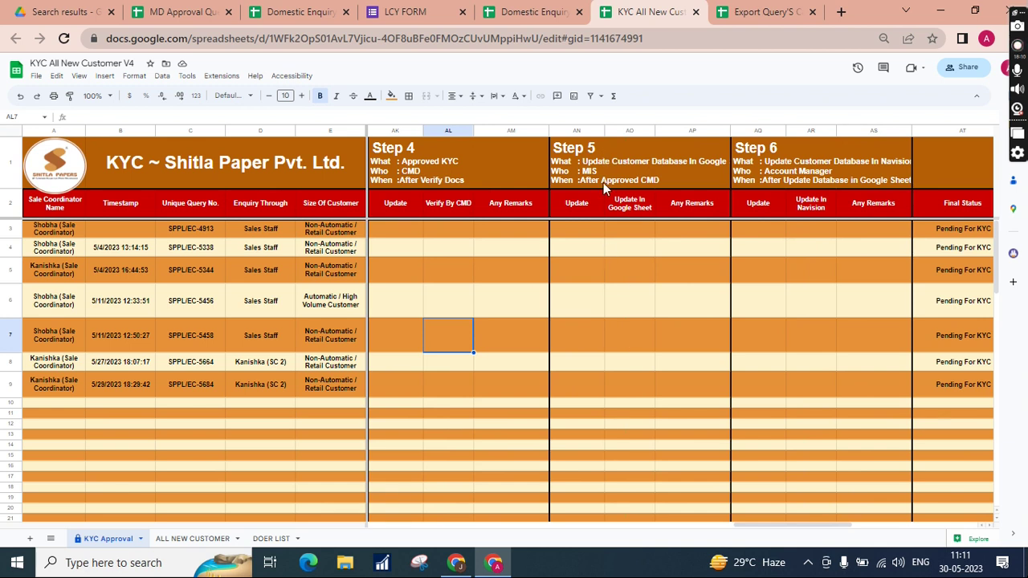
- Review row 7's Update In Google Sheet cell in Step 5 and the Update and Update In Navision cells in Step 6
left_click(630, 327)
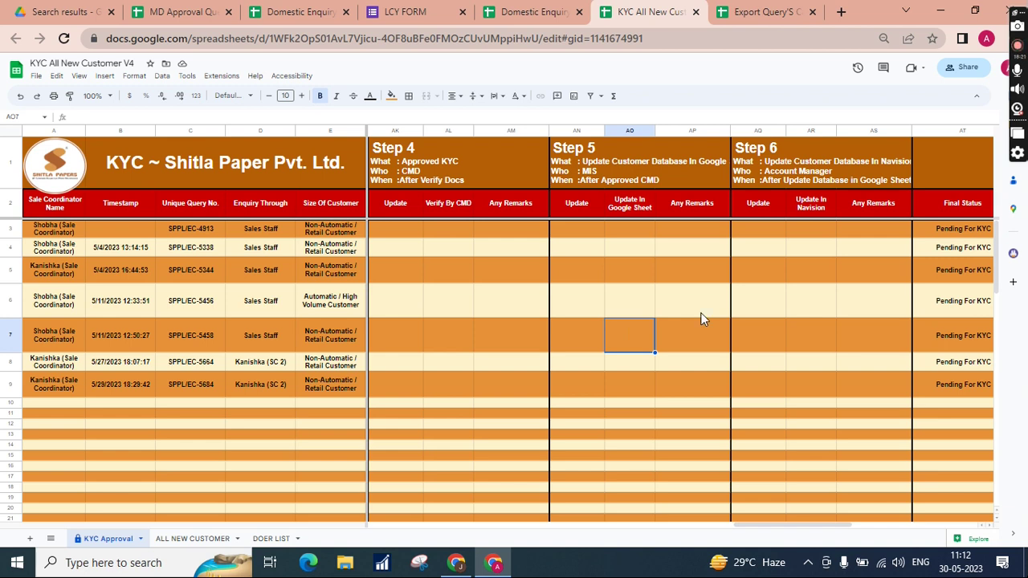
key("Right")
key("Right")
key("Right")
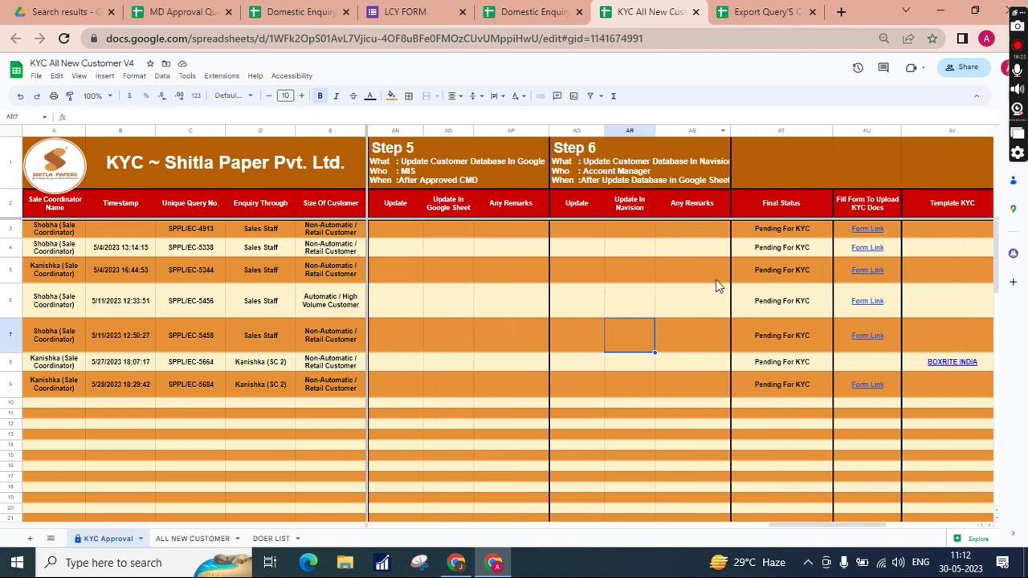
left_click(585, 350)
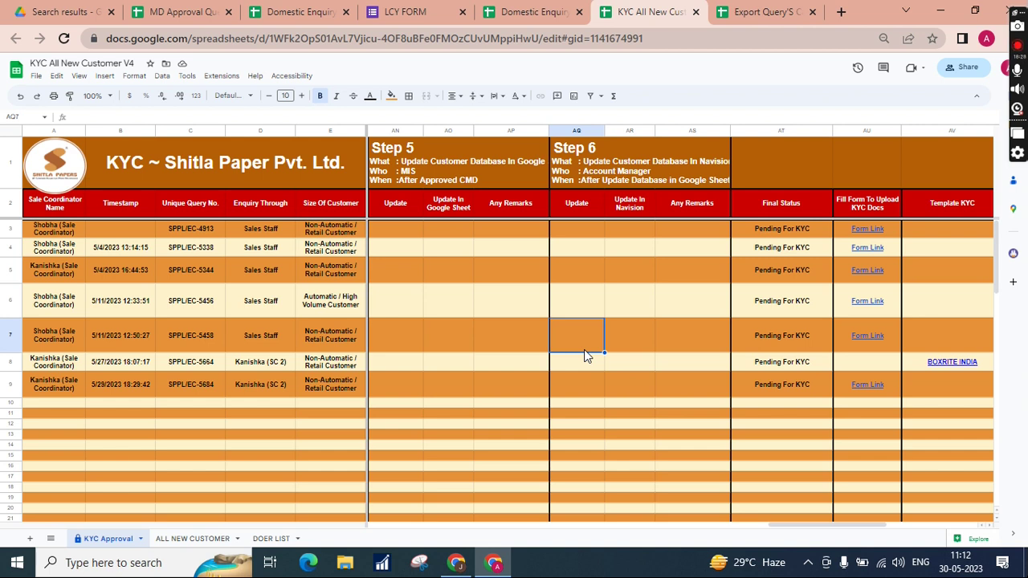
- Open row 4's Rubix verification form and look over its customer name, GSTIN and PAN number questions without filling them in
scroll(584, 349, "right", 6)
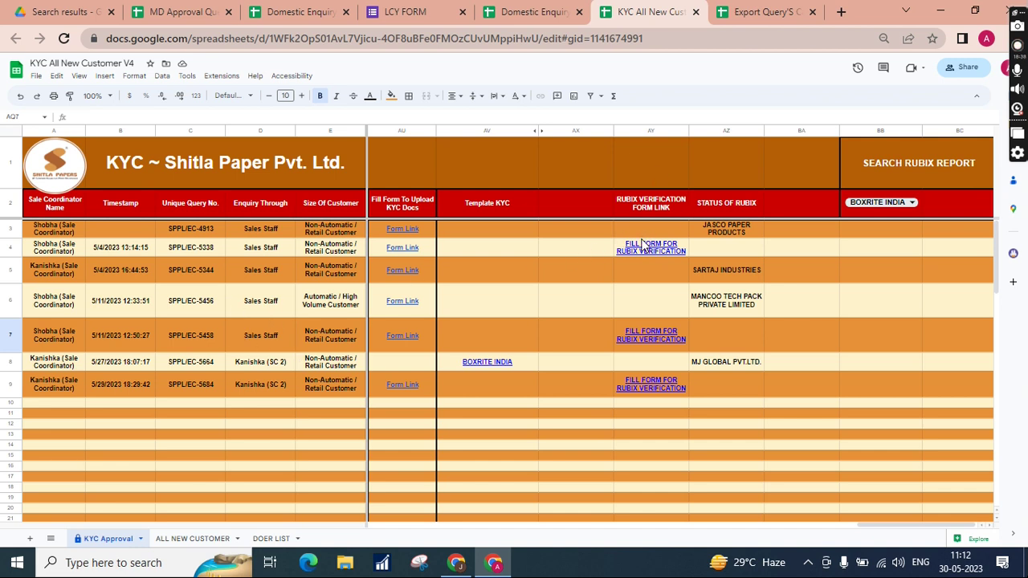
mouse_move(643, 247)
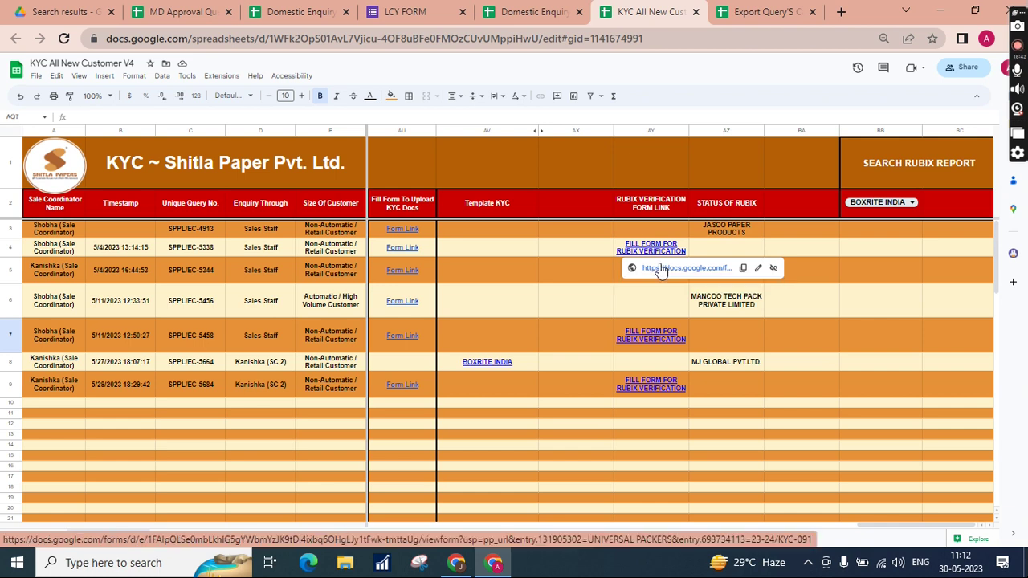
left_click(663, 270)
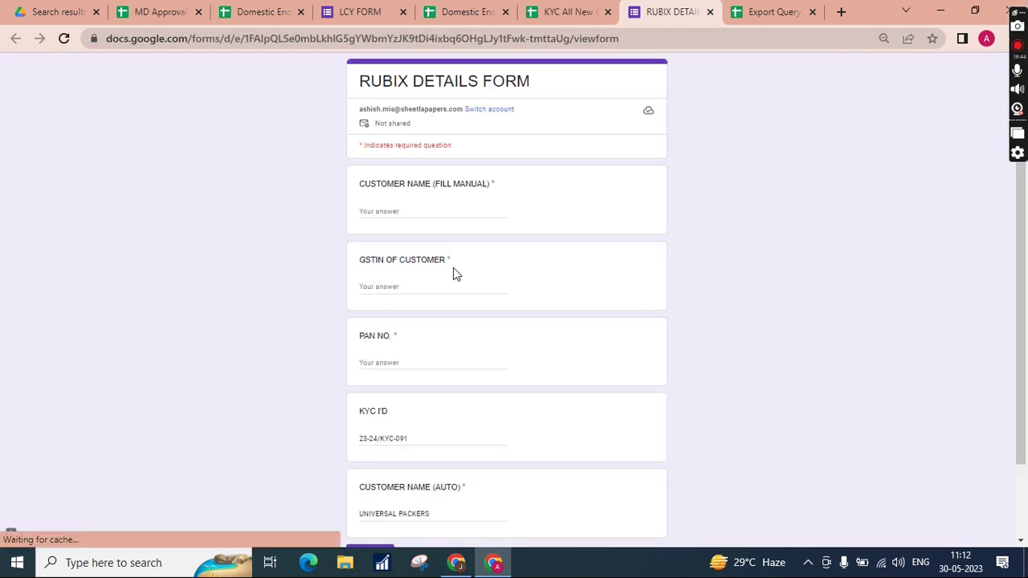
left_click(393, 210)
scroll(393, 209, "down", 1)
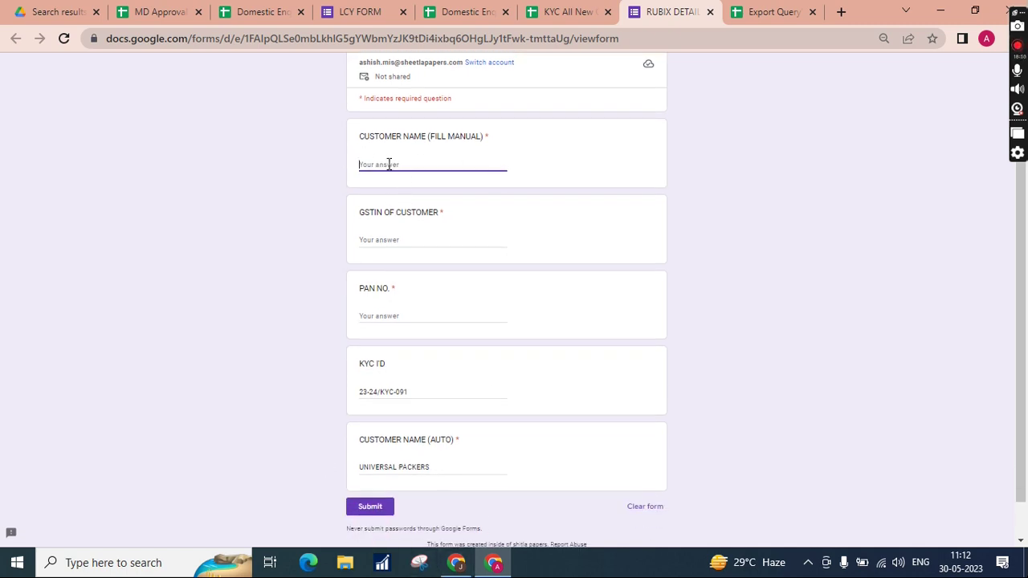
left_click(384, 239)
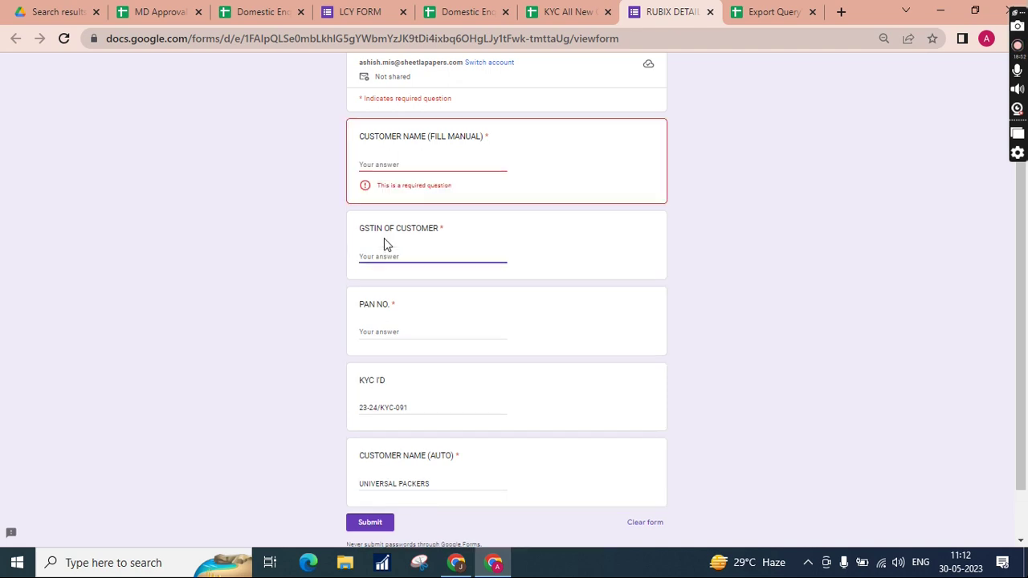
left_click(381, 332)
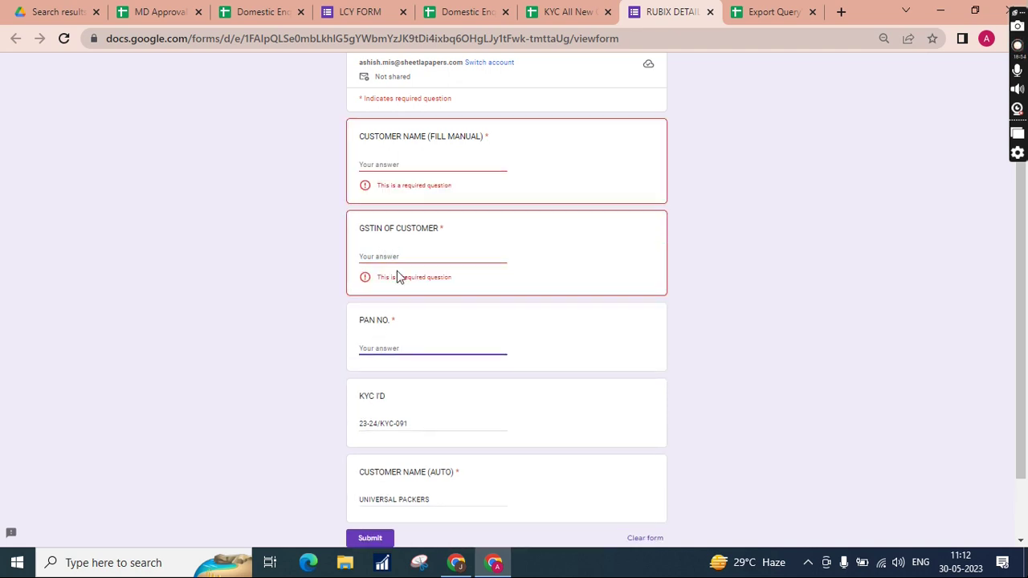
- Compare the Rubix form with the KYC sheet and check row 5's Rubix verification link and Status of Rubix cells
left_click(592, 12)
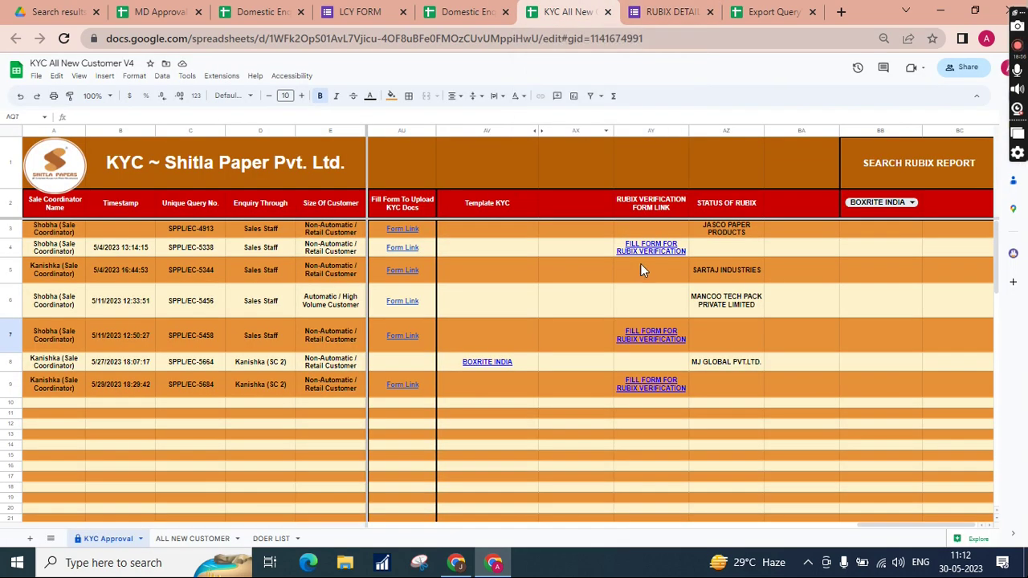
left_click(673, 12)
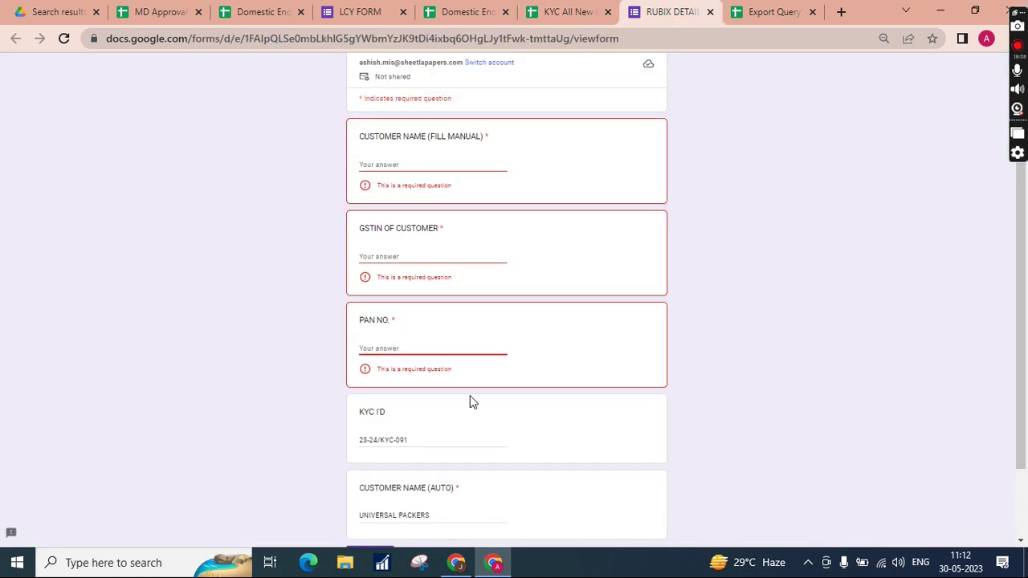
left_click(543, 11)
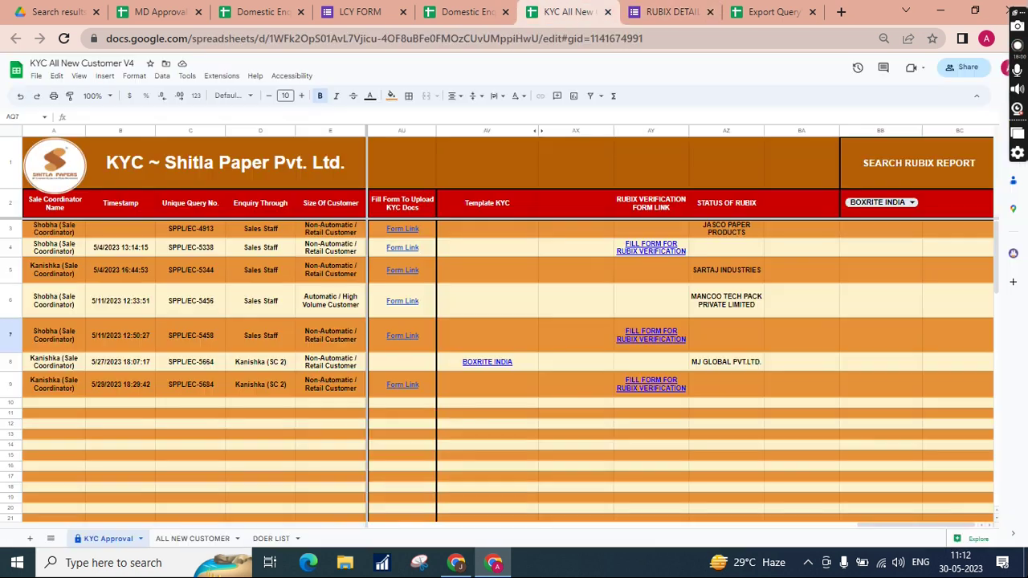
left_click(648, 266)
left_click(724, 280)
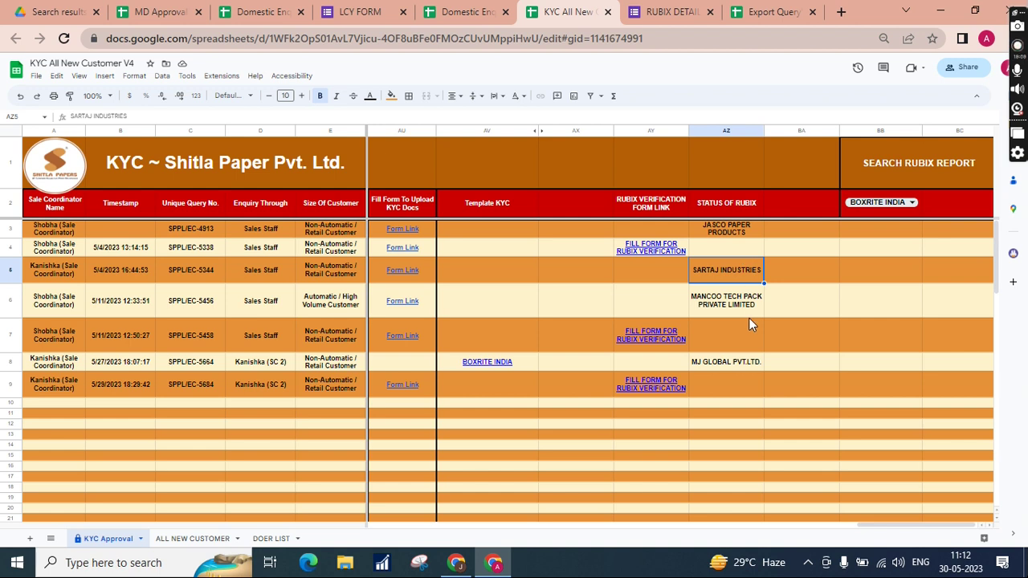
- Set the Search Rubix Report selection to PARAS PACKAGING
scroll(749, 317, "right", 1)
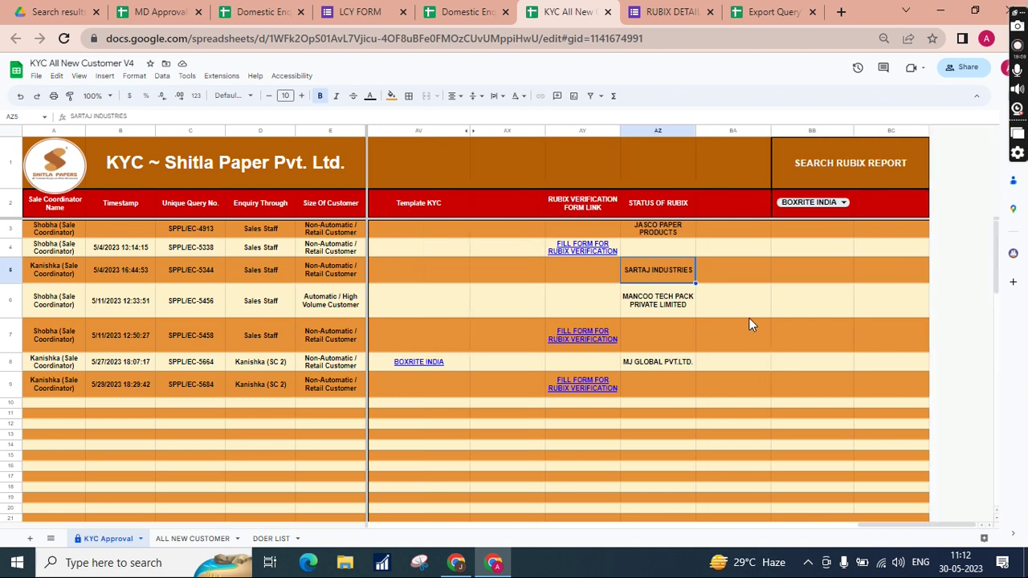
left_click(846, 202)
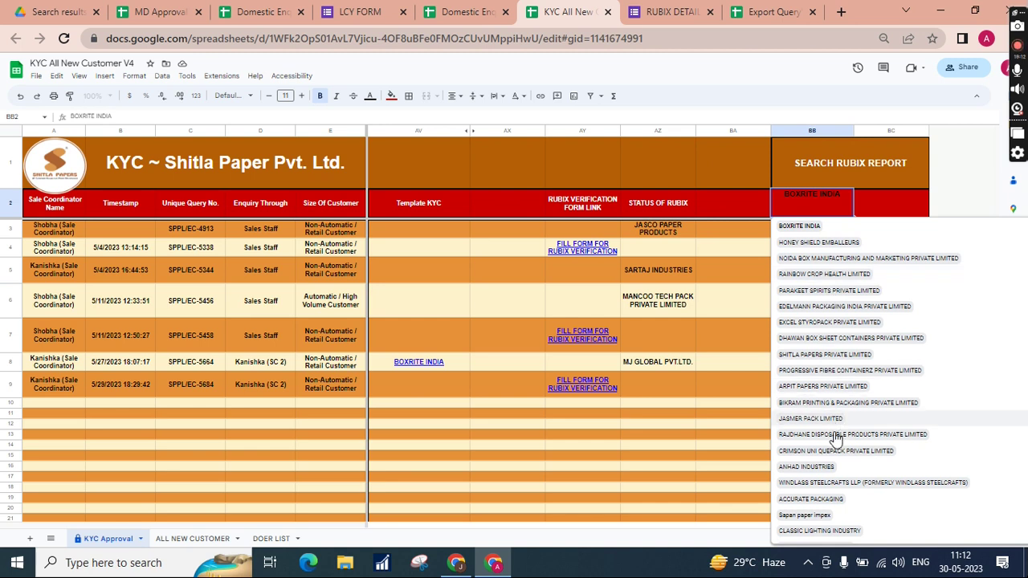
scroll(835, 440, "down", 10)
scroll(836, 440, "down", 10)
scroll(836, 440, "down", 10)
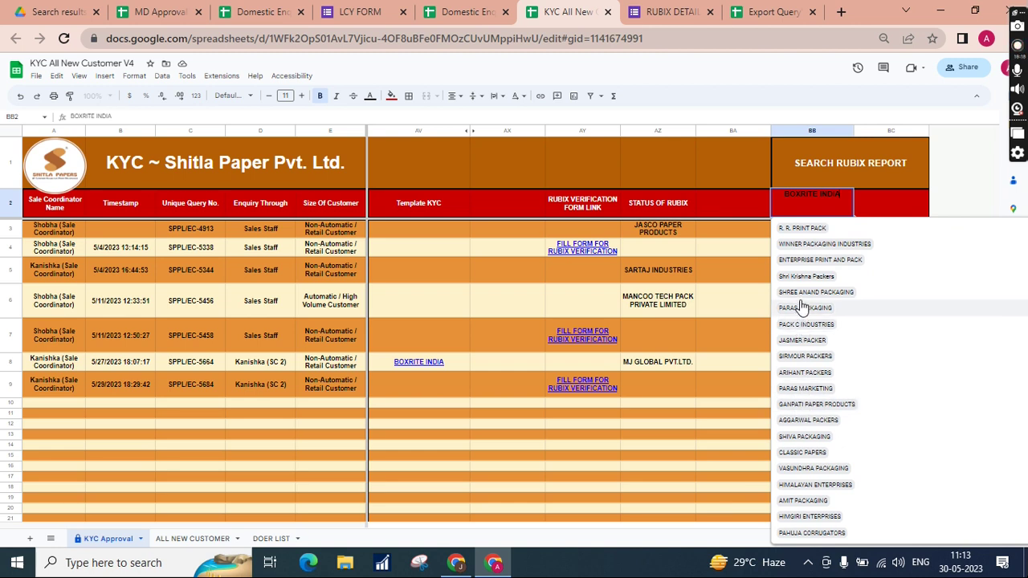
left_click(801, 306)
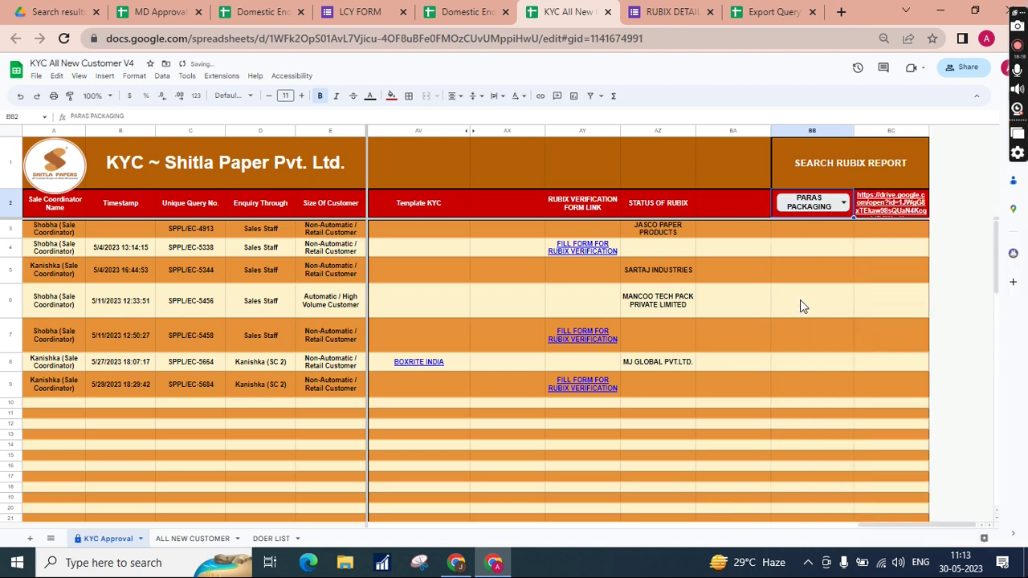
- Open the PARAS PACKAGING Rubix report PDF from its search result link and skim through its pages
left_click(898, 195)
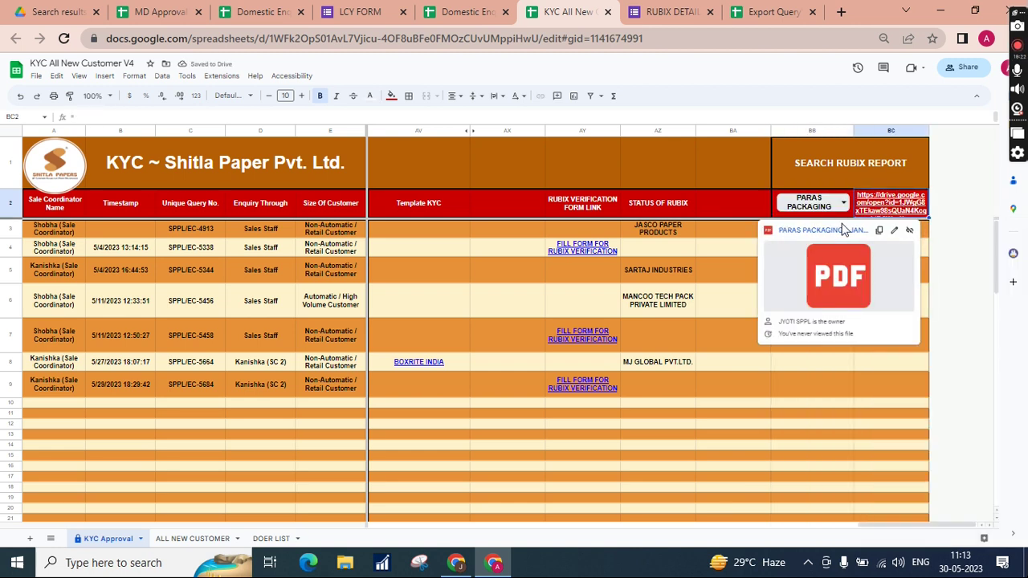
left_click(835, 253)
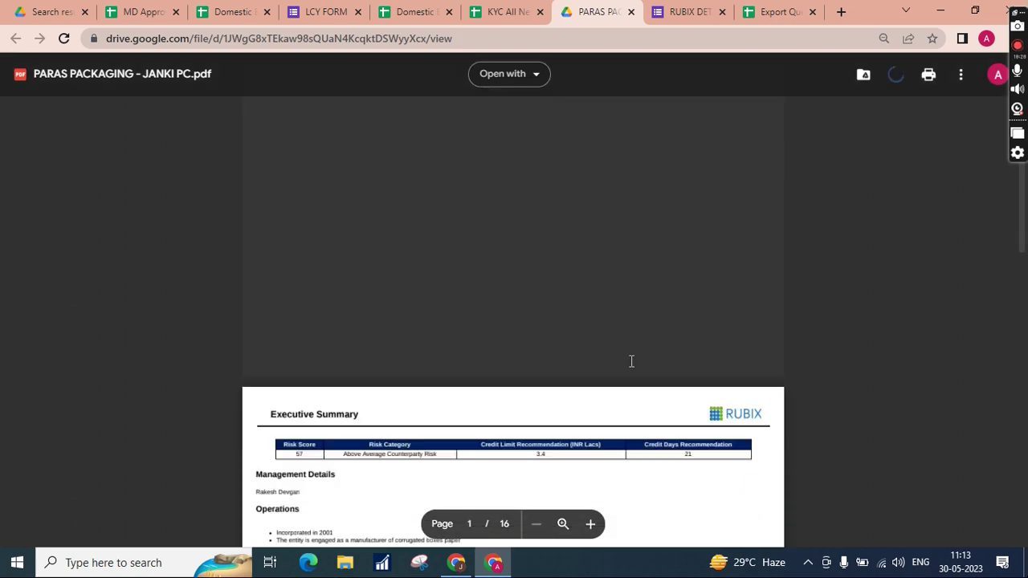
scroll(631, 361, "down", 2)
scroll(632, 361, "up", 4)
scroll(631, 362, "down", 15)
scroll(632, 361, "up", 12)
scroll(632, 362, "up", 4)
- Go back to the Domestic Enquiry Capture sheet for Kraft Paper and check row 5's Pending For KYC link under Financial Approval
left_click(416, 11)
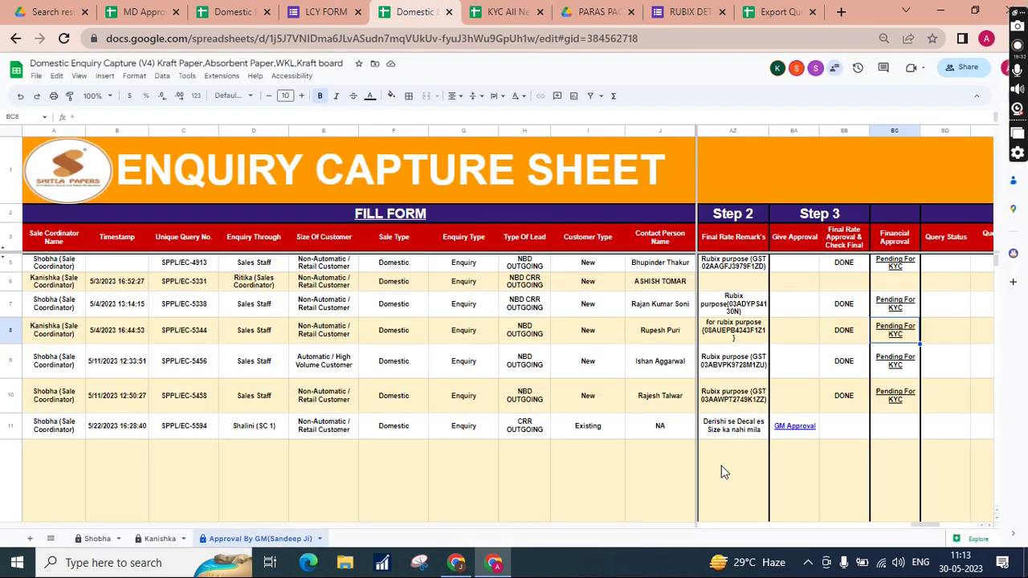
scroll(886, 386, "right", 2)
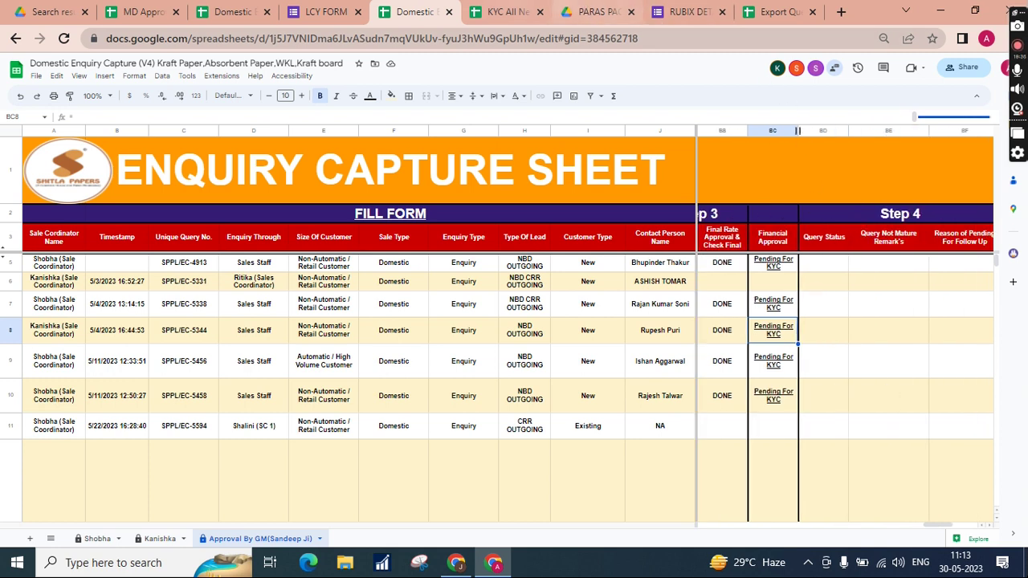
left_click(526, 12)
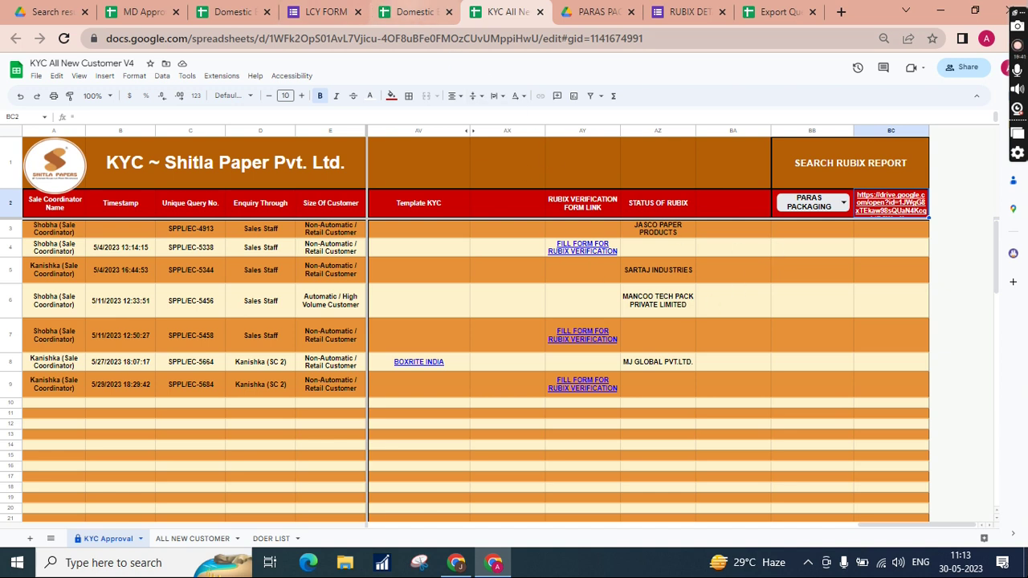
left_click(414, 11)
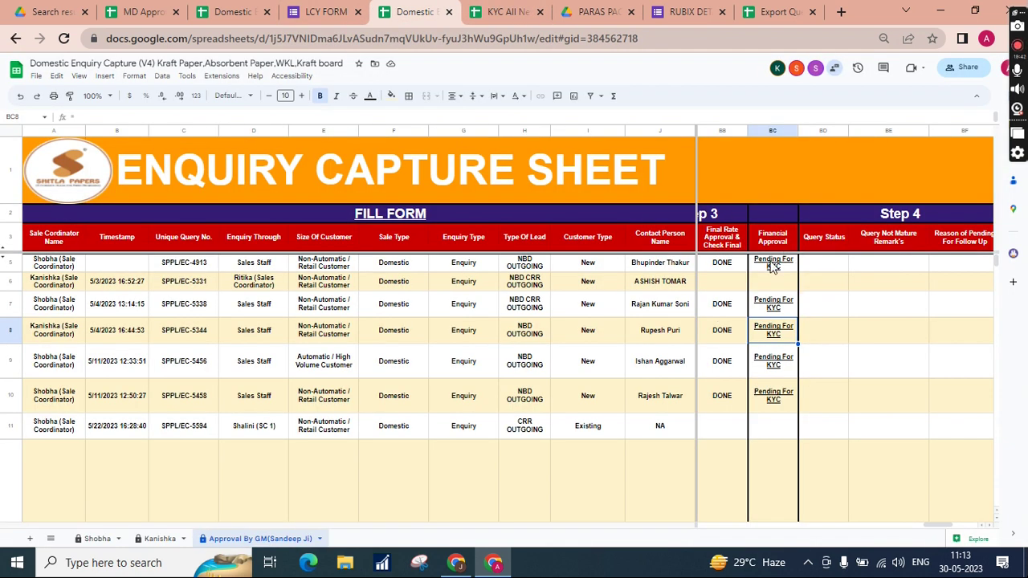
left_click(775, 268)
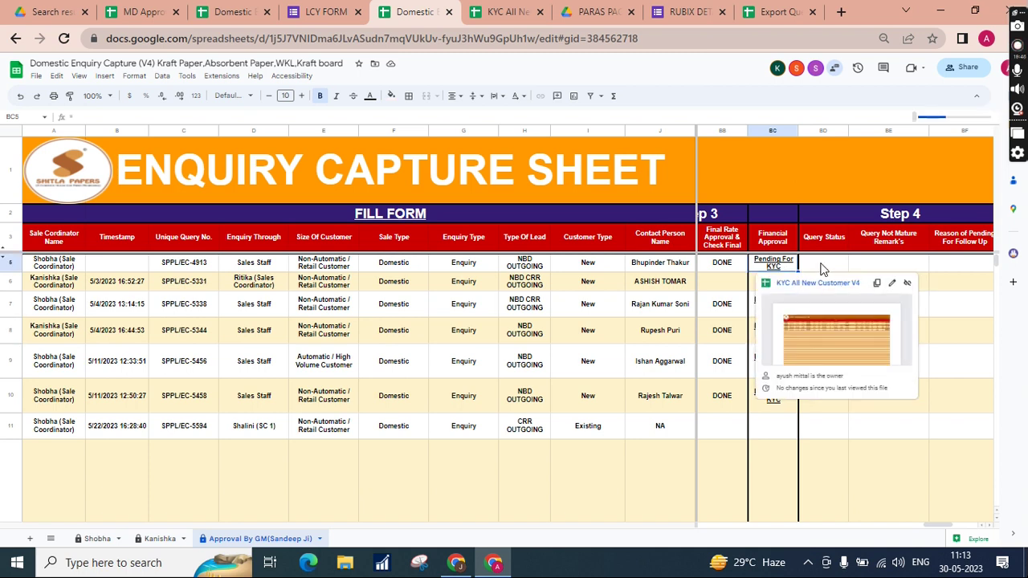
- Review row 5's Step 4 cells for Query Status, Query Not Mature Remark's and Reason of Pending For Follow Up
left_click(822, 270)
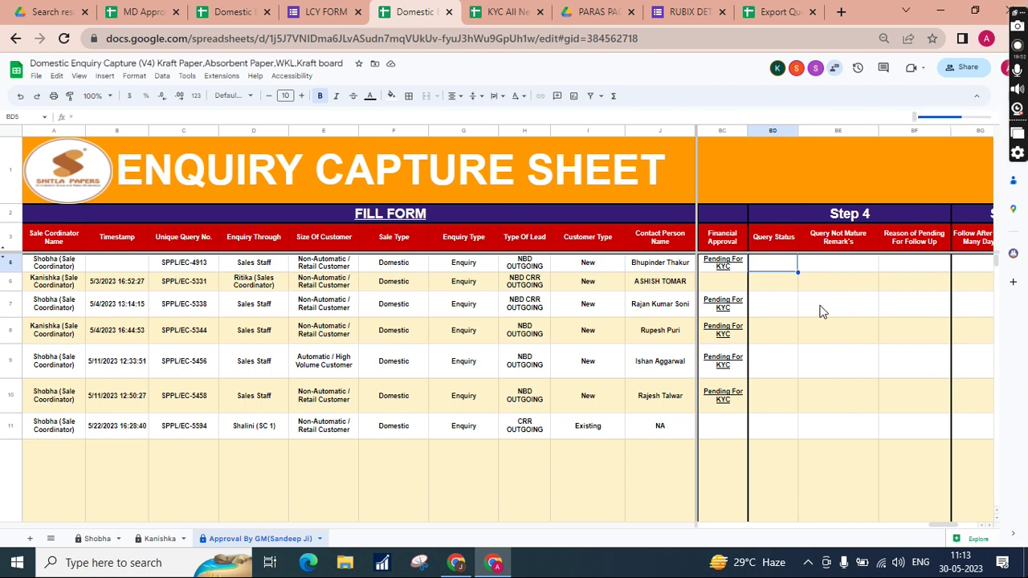
scroll(821, 311, "right", 1)
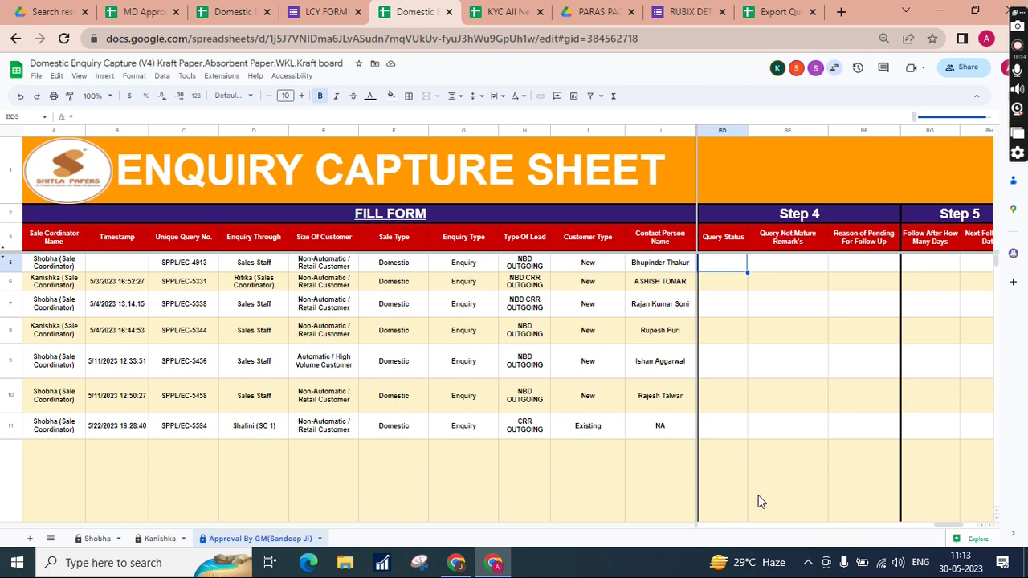
scroll(815, 425, "right", 2)
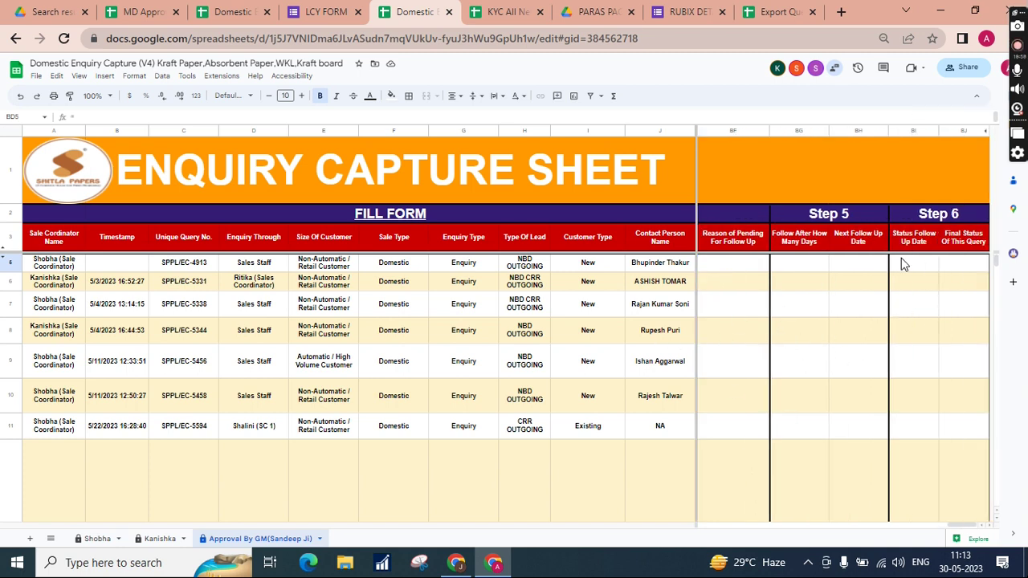
left_click(748, 268)
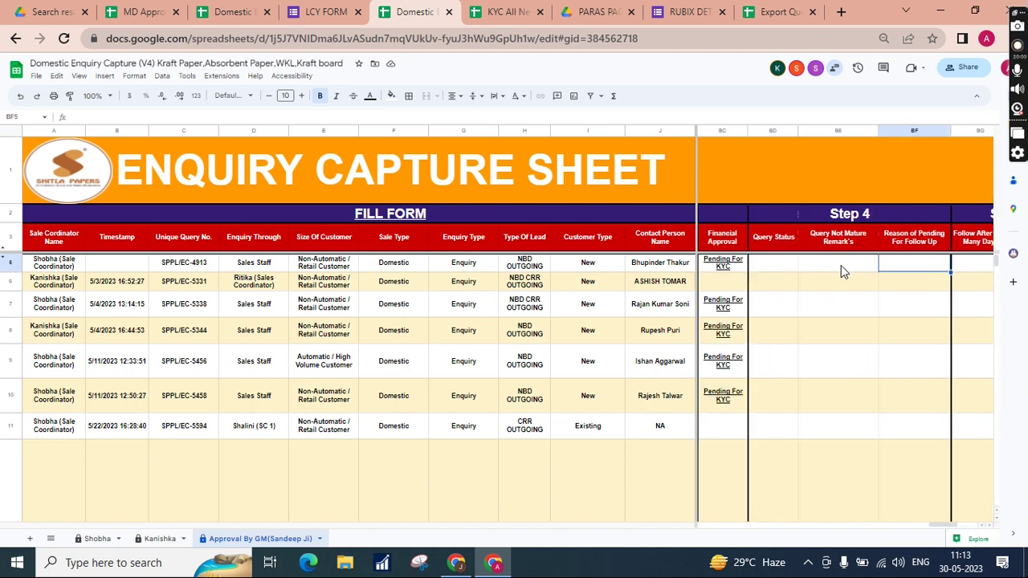
left_click(850, 267)
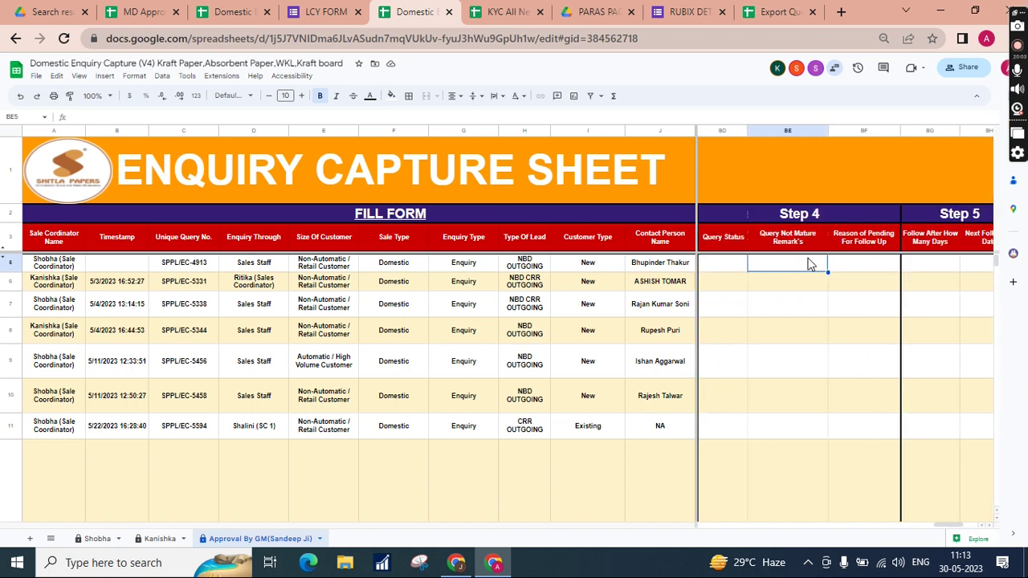
left_click(887, 275)
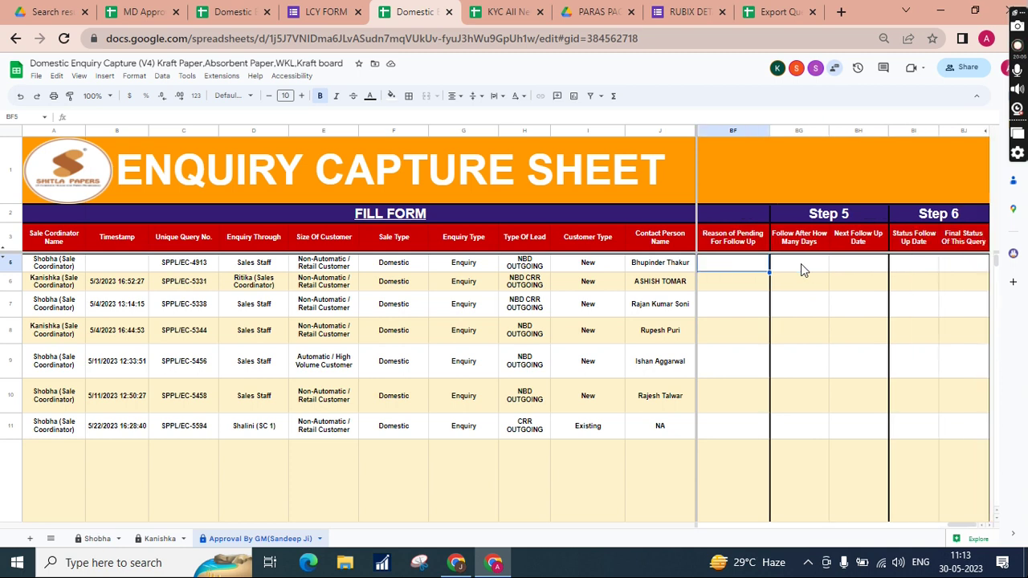
- Review row 5's Step 5 follow-up cells and Step 6 Status Follow Up Date, glancing at the other domestic enquiry sheet
left_click(819, 269)
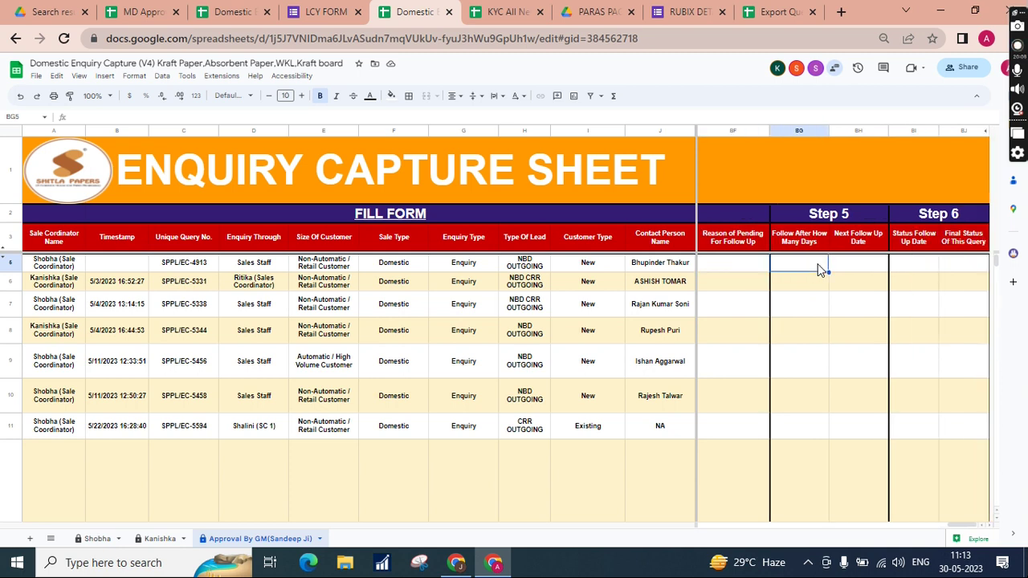
left_click(858, 272)
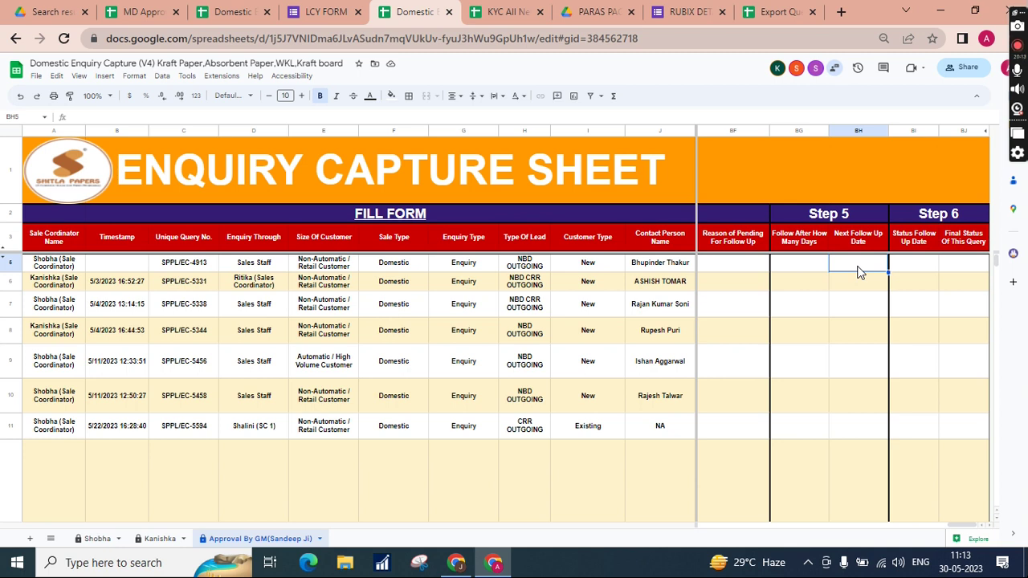
left_click(935, 273)
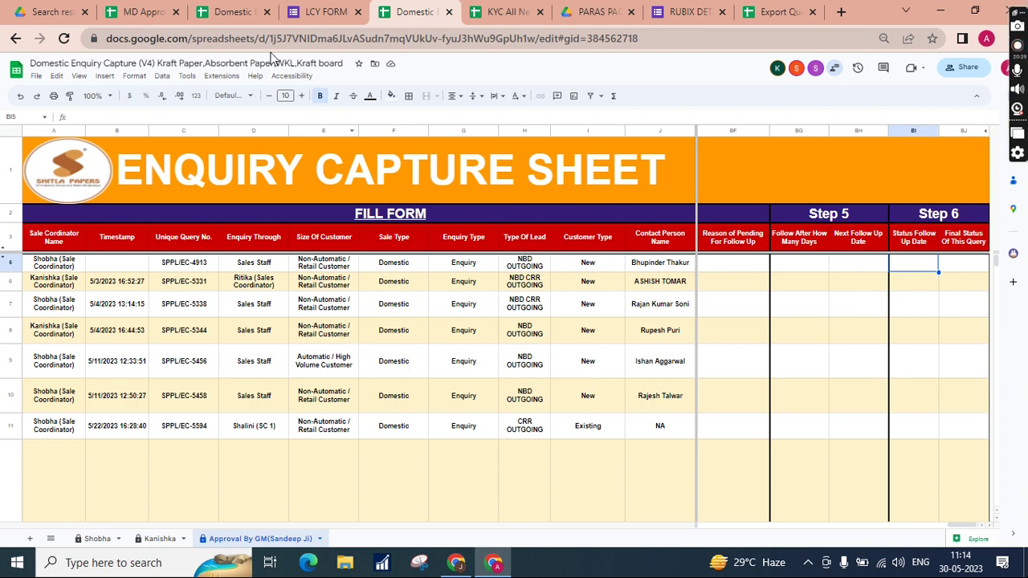
left_click(232, 12)
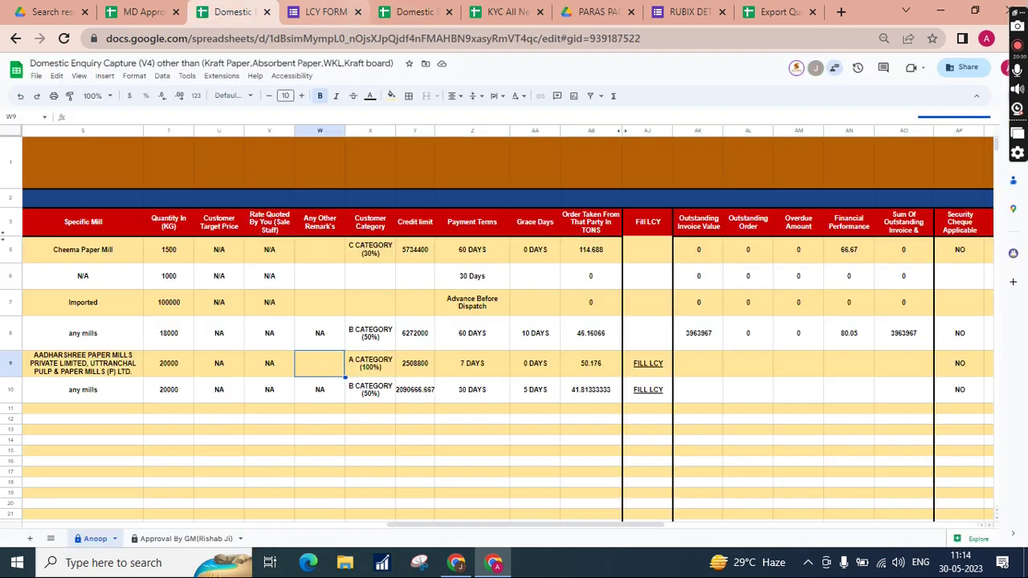
left_click(415, 12)
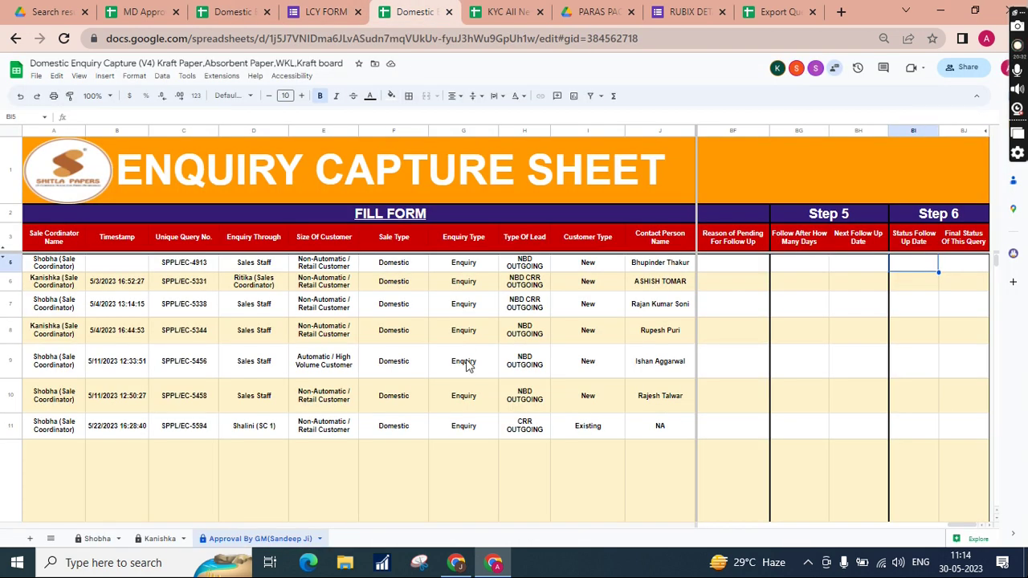